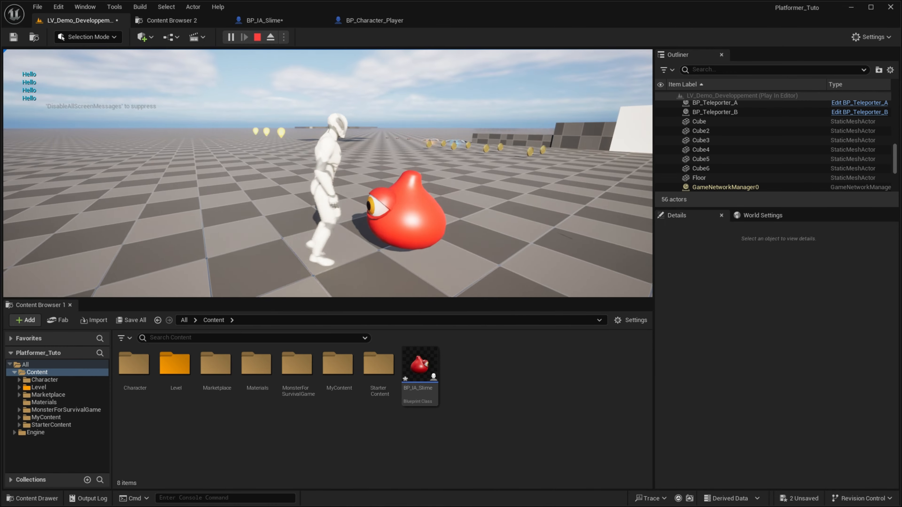
# Playtest contact between the player character and the slime, and stop the play session.
pyautogui.press('d')
pyautogui.press('w')
pyautogui.press('Escape')
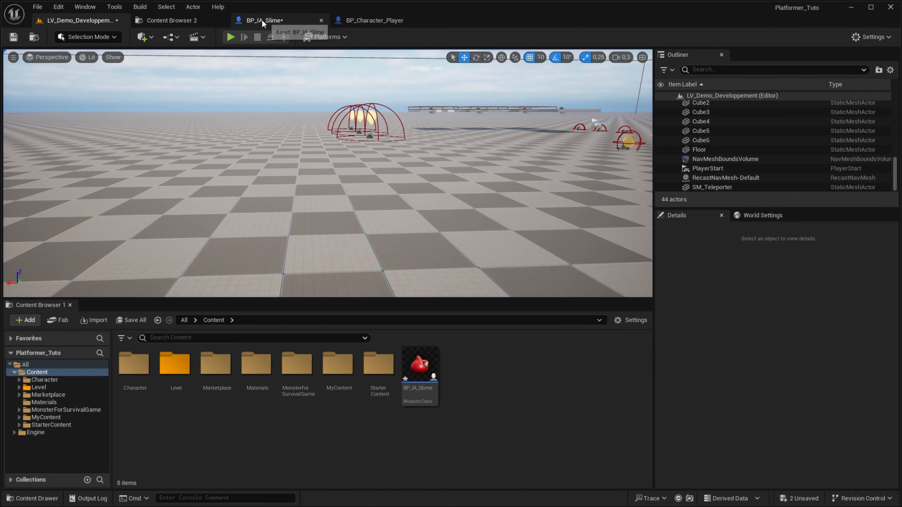
# Add a Sphere Collision component named HitAttack_Box under the Capsule Component of BP_IA_Slime.
pyautogui.click(264, 21)
pyautogui.click(174, 54)
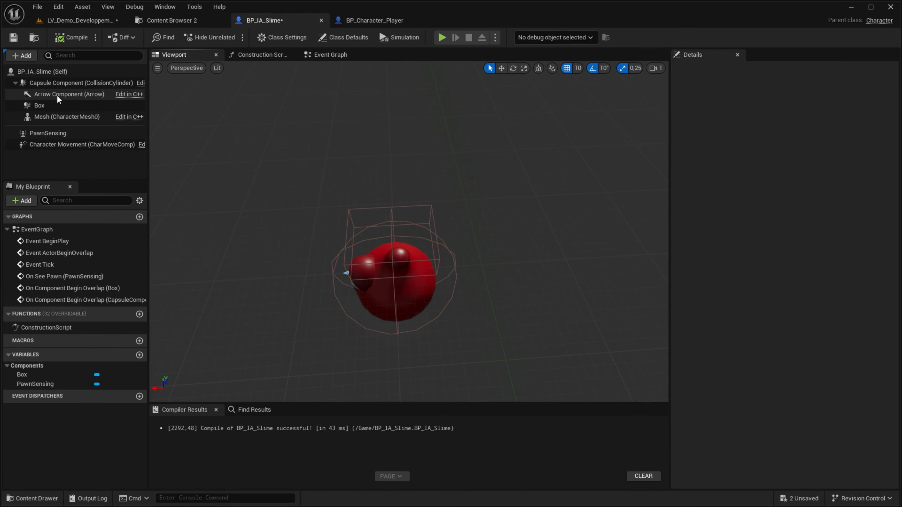
pyautogui.click(64, 83)
pyautogui.click(21, 55)
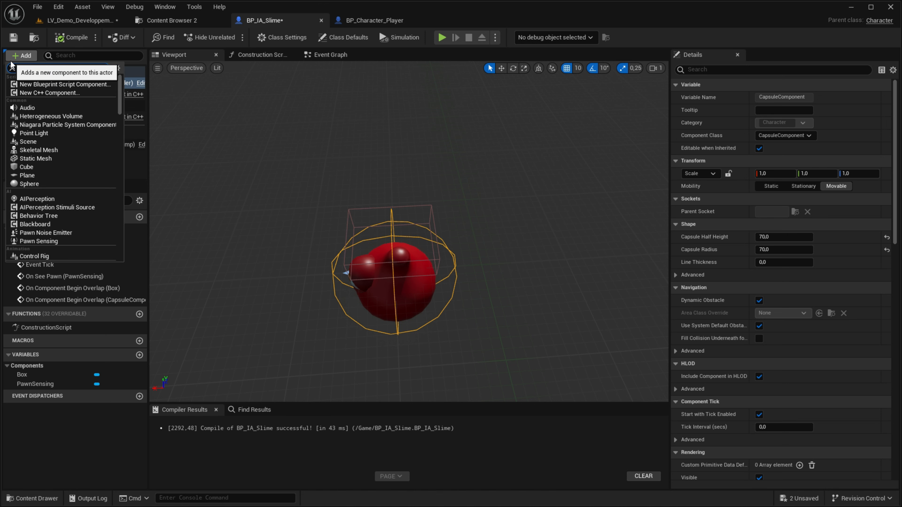
pyautogui.write('sphere')
pyautogui.click(71, 114)
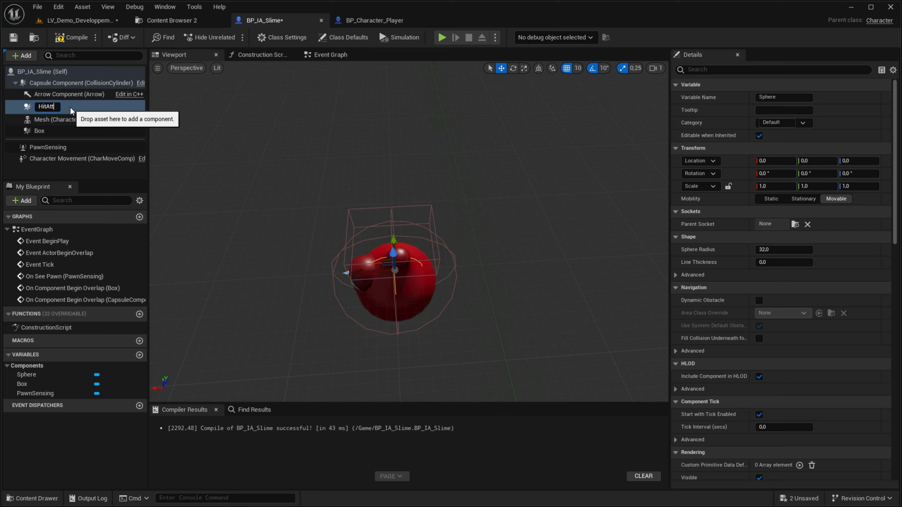
pyautogui.write('HitAttk')
pyautogui.press('BackSpace')
pyautogui.write('ack_Box')
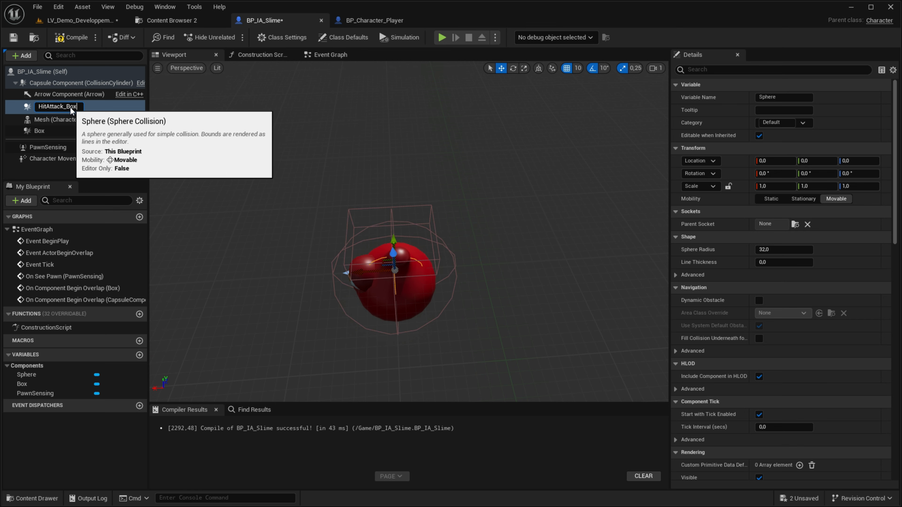
pyautogui.press('Return')
# Attach HitAttack_Box to the slime's Mesh component.
pyautogui.moveTo(472, 235); pyautogui.dragTo(547, 245, button='right')
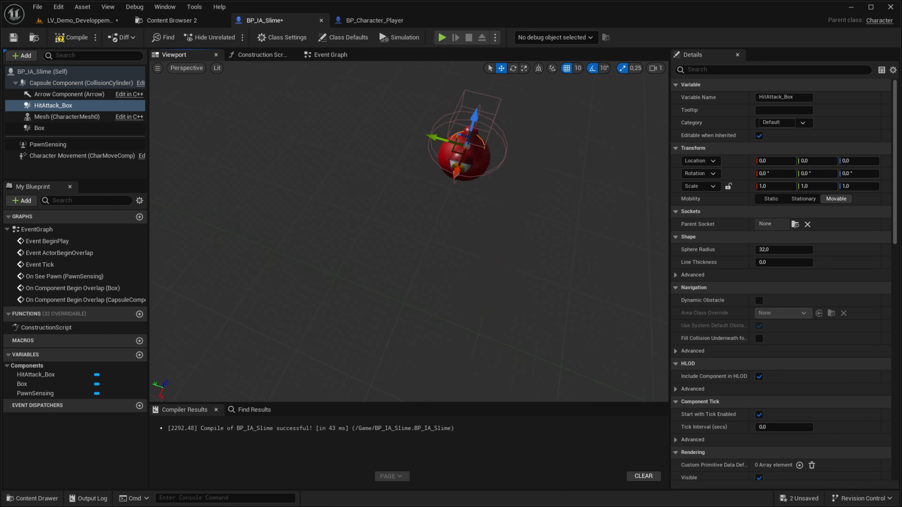
pyautogui.press('f')
pyautogui.moveTo(26, 105); pyautogui.dragTo(81, 119)
pyautogui.moveTo(455, 203)
pyautogui.mouseDown(button='right')
pyautogui.moveTo(520, 211)
pyautogui.moveTo(456, 204)
pyautogui.mouseUp(button='right')
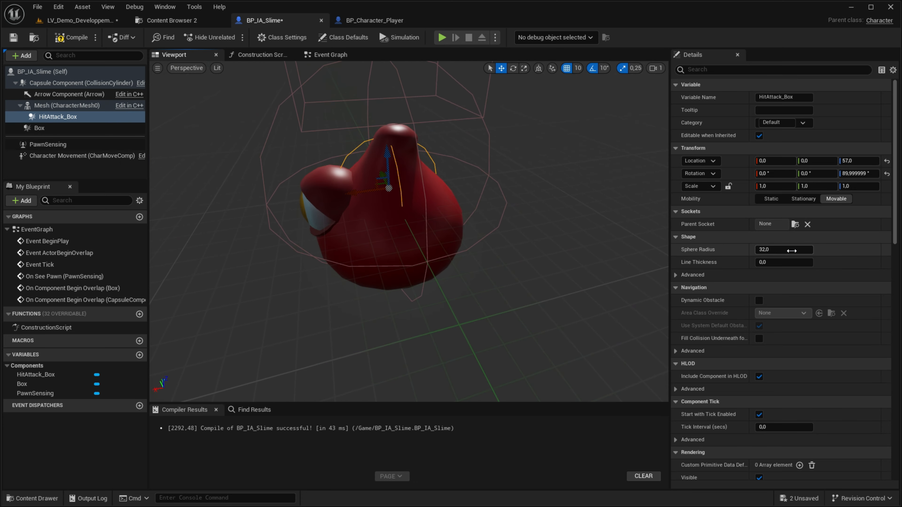
# Set HitAttack_Box's sphere radius to 75 and lower the sphere to Z location 37 around the slime's body.
pyautogui.moveTo(778, 250); pyautogui.dragTo(780, 251)
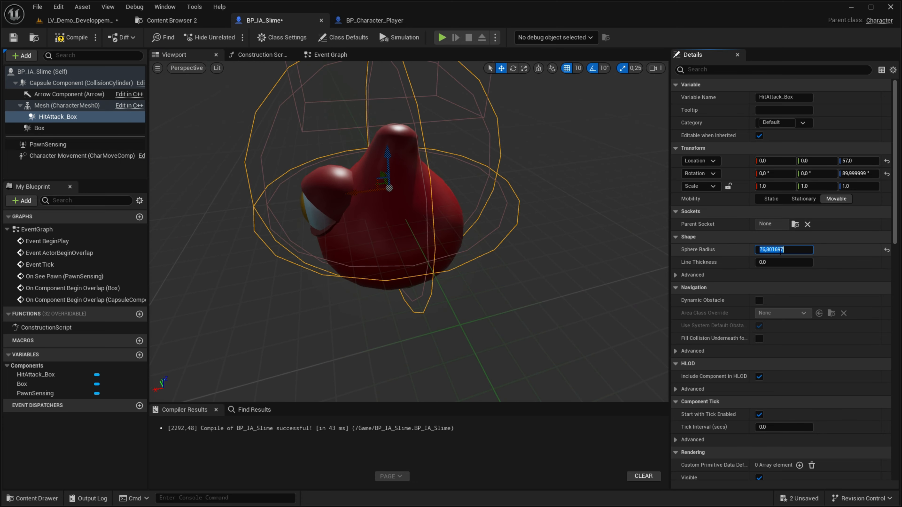
pyautogui.press('Return')
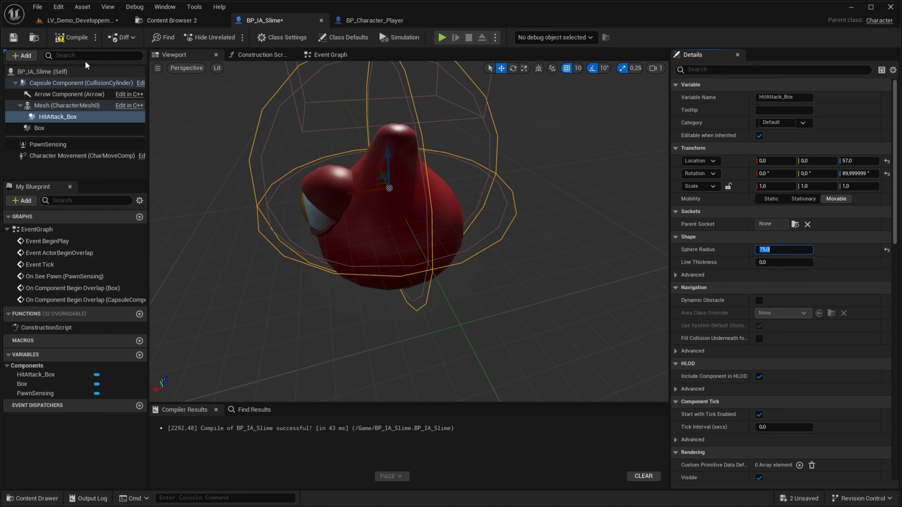
pyautogui.moveTo(415, 238); pyautogui.dragTo(419, 210, button='right')
pyautogui.moveTo(384, 248); pyautogui.dragTo(376, 257)
pyautogui.moveTo(295, 148); pyautogui.dragTo(309, 150, button='right')
# Add an On Component Begin Overlap event for HitAttack_Box to the slime's event graph.
pyautogui.rightClick(77, 118)
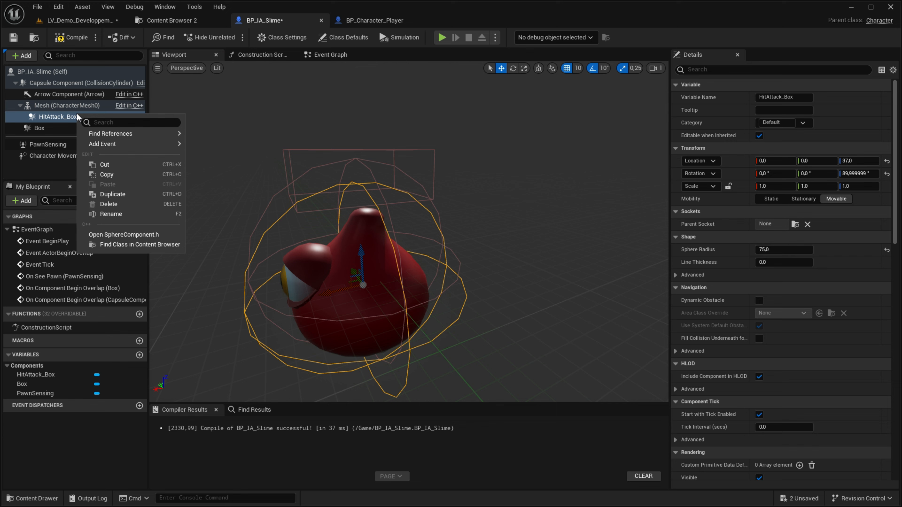
pyautogui.rightClick(61, 119)
pyautogui.moveTo(117, 149)
pyautogui.click(257, 181)
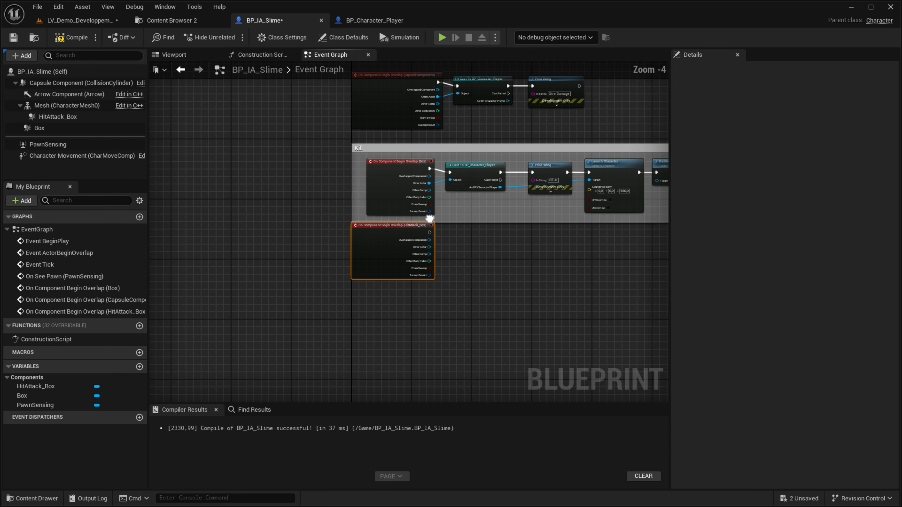
# Rewire the Cast To BP_Character_Player and "Give Damage" Print String nodes to the HitAttack_Box overlap event, and delete the CapsuleComponent overlap event.
pyautogui.moveTo(496, 164); pyautogui.dragTo(478, 207)
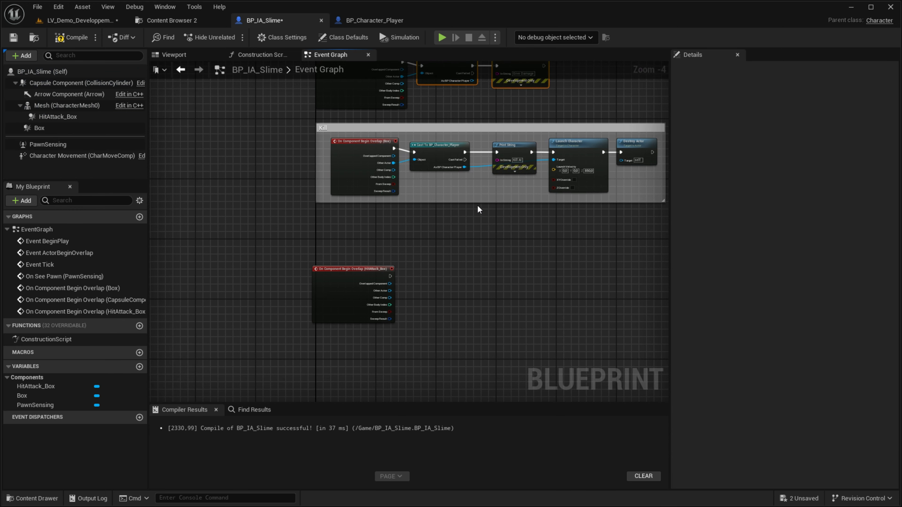
pyautogui.moveTo(412, 272); pyautogui.dragTo(412, 271)
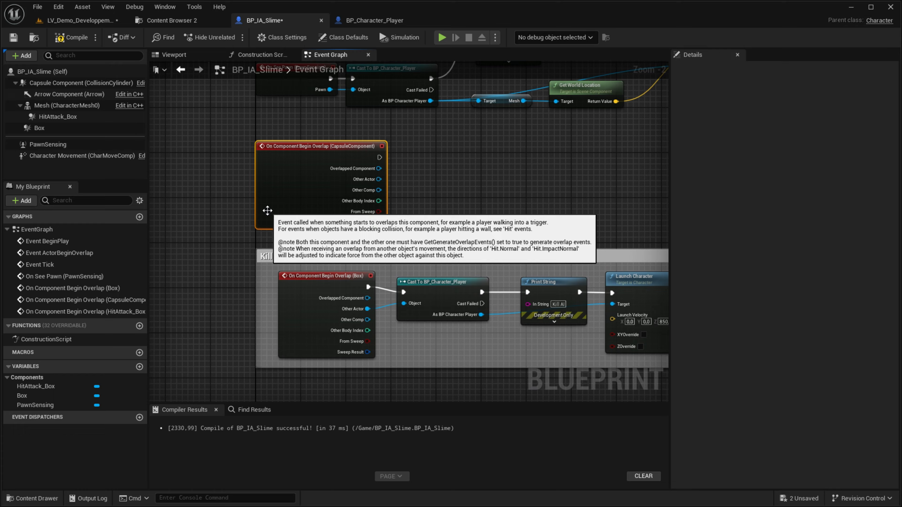
pyautogui.press('Delete')
pyautogui.moveTo(412, 248); pyautogui.dragTo(401, 64, button='right')
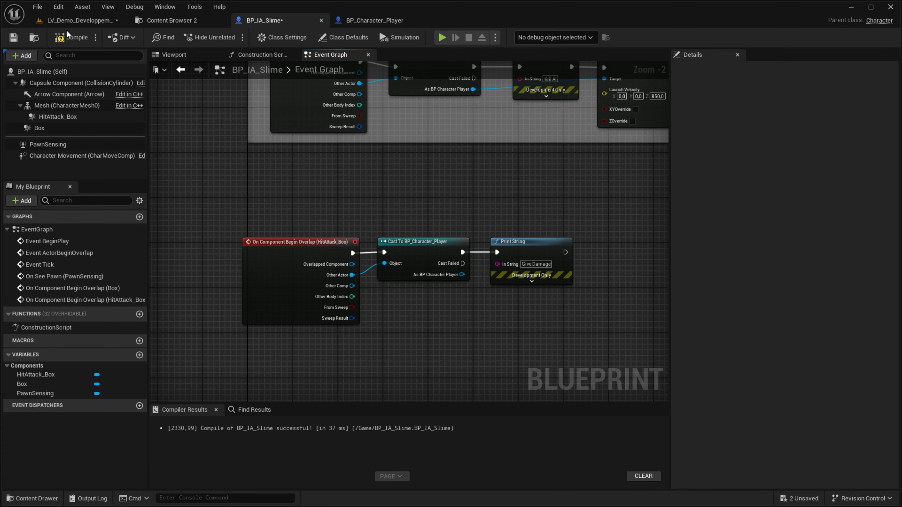
# Playtest the level by approaching and running around the slime to check its attack overlap, and stop the session.
pyautogui.click(78, 20)
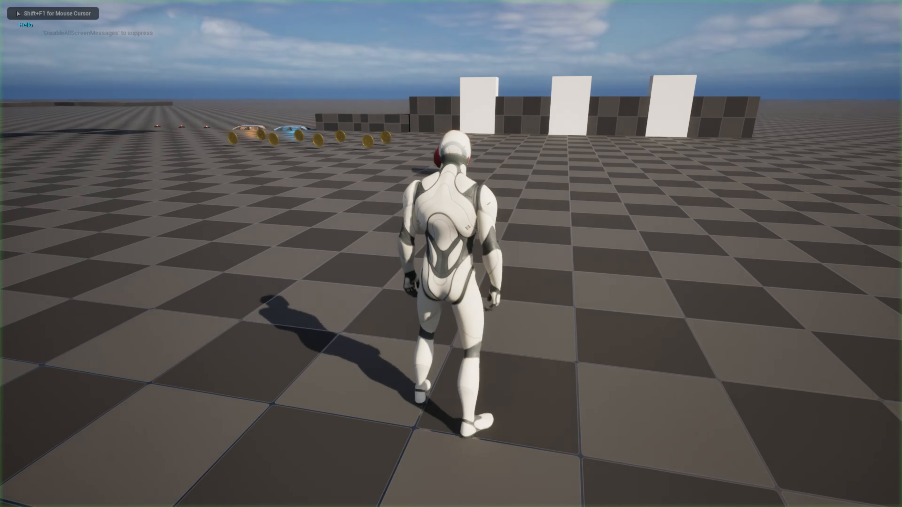
pyautogui.press('w')
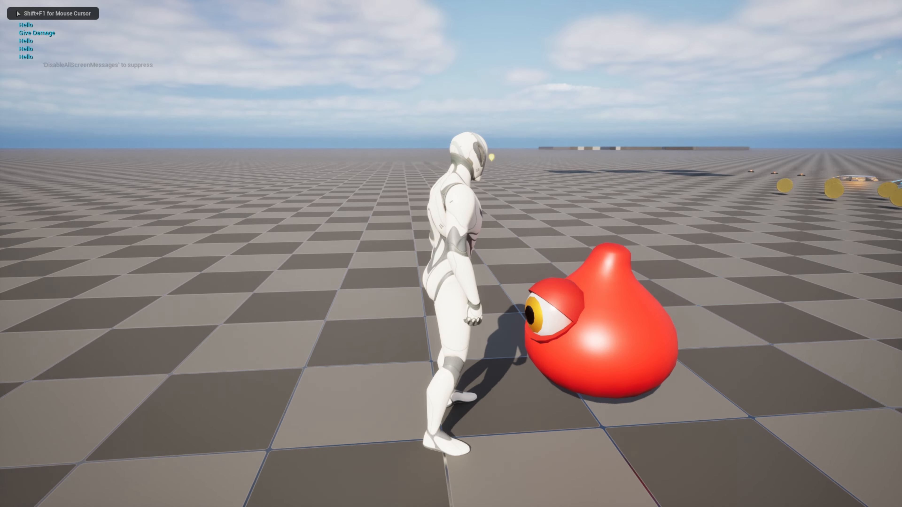
pyautogui.press('s')
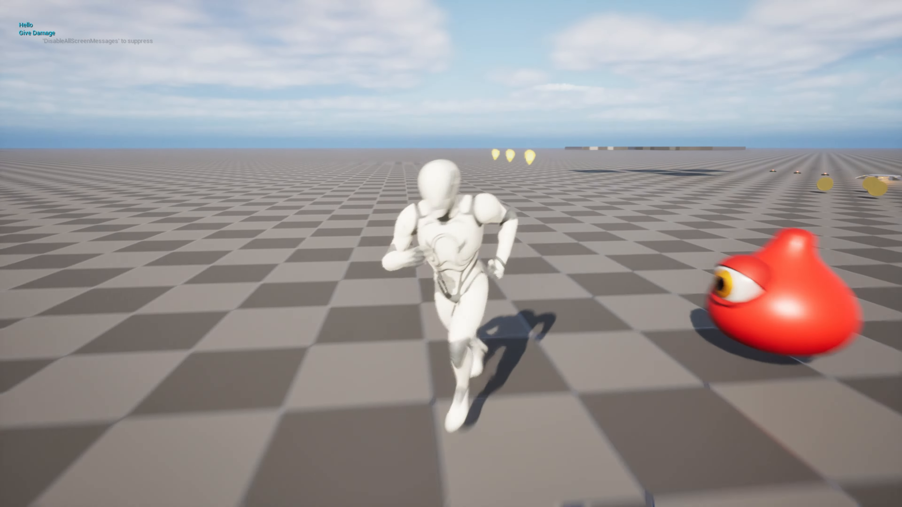
pyautogui.press('d')
pyautogui.press('a')
pyautogui.press('s')
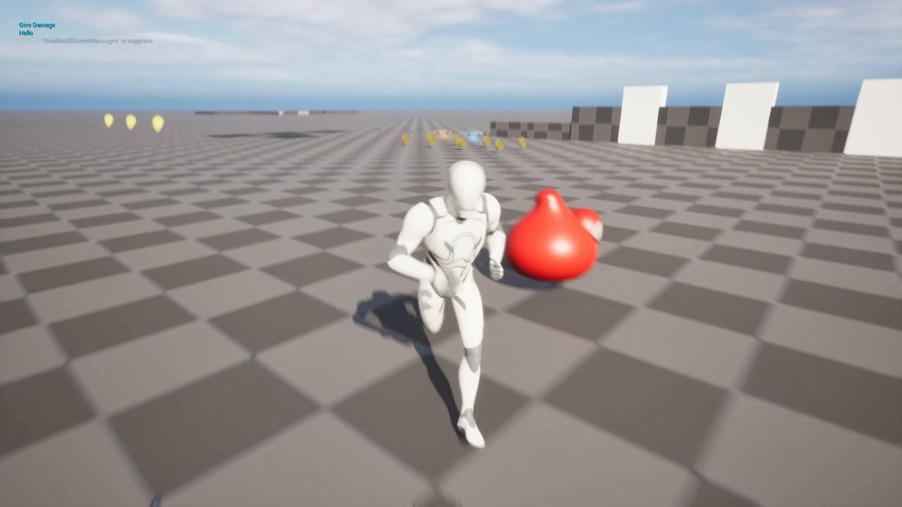
pyautogui.press('Escape')
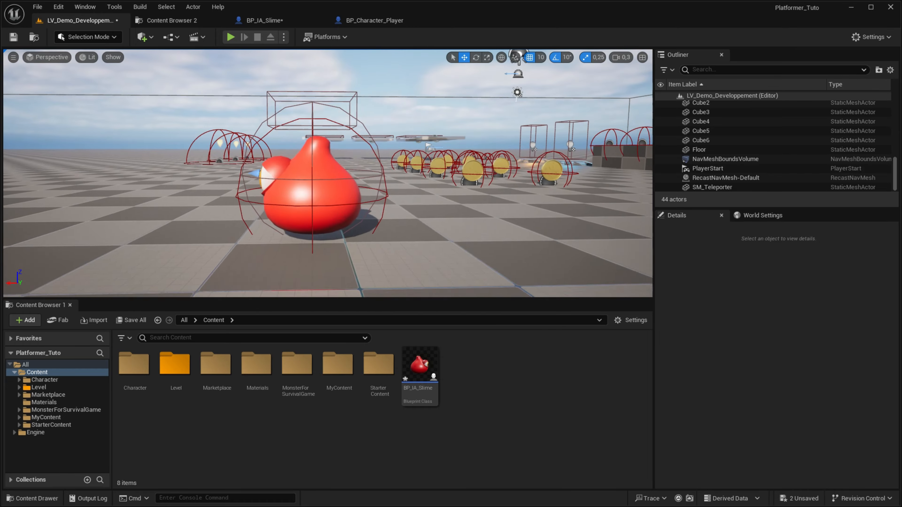
# In BP_IA_Slime's event graph, add an Event Ragdoll call targeting As BP Character Player from the HitAttack_Box overlap's cast.
pyautogui.click(374, 20)
pyautogui.moveTo(264, 20); pyautogui.dragTo(497, 111)
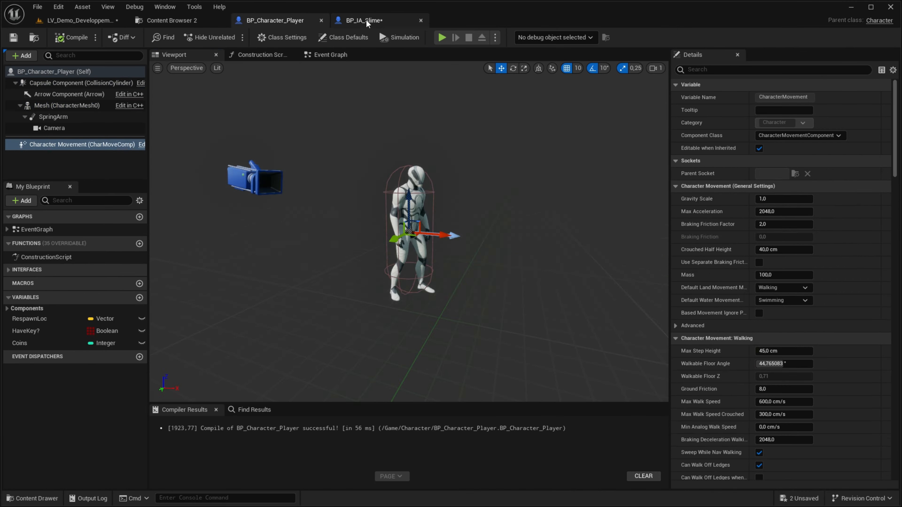
pyautogui.click(364, 20)
pyautogui.click(331, 55)
pyautogui.moveTo(366, 256); pyautogui.dragTo(257, 226, button='right')
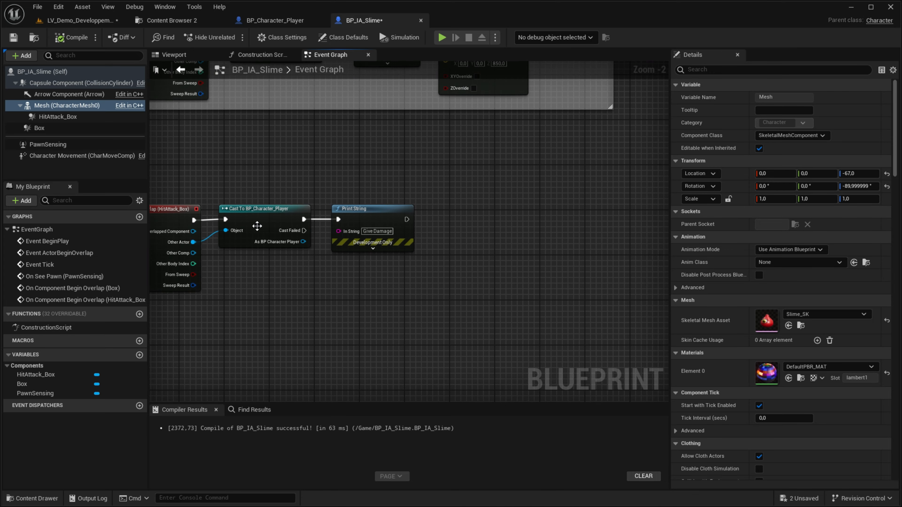
pyautogui.moveTo(303, 242); pyautogui.dragTo(399, 266)
pyautogui.write('rag')
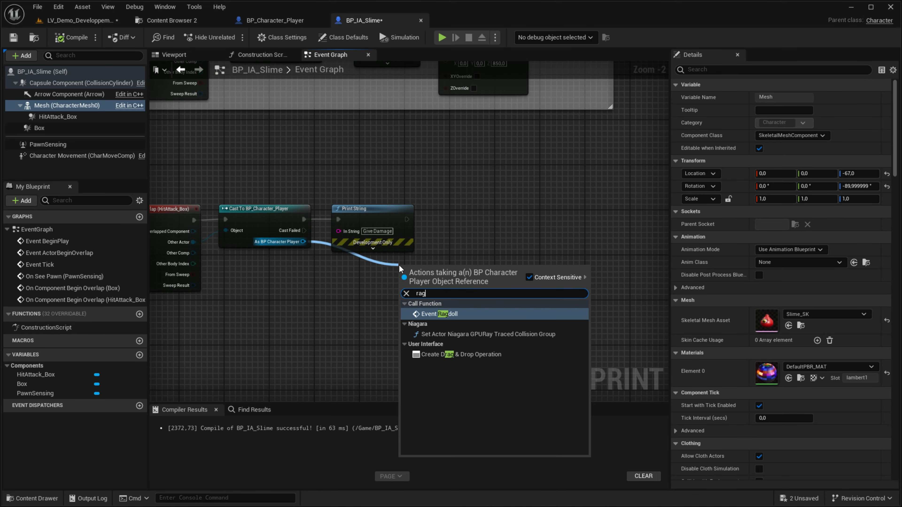
pyautogui.press('Return')
# Open the Event Ragdoll definition in BP_Character_Player and examine the Ragdoll and Respawn event chains.
pyautogui.doubleClick(408, 275)
pyautogui.moveTo(217, 166); pyautogui.dragTo(565, 323)
pyautogui.scroll(-2, 465, 324)
pyautogui.moveTo(465, 324); pyautogui.dragTo(514, 233, button='right')
pyautogui.click(605, 237)
pyautogui.scroll(-3, 595, 251)
pyautogui.scroll(3, 515, 233)
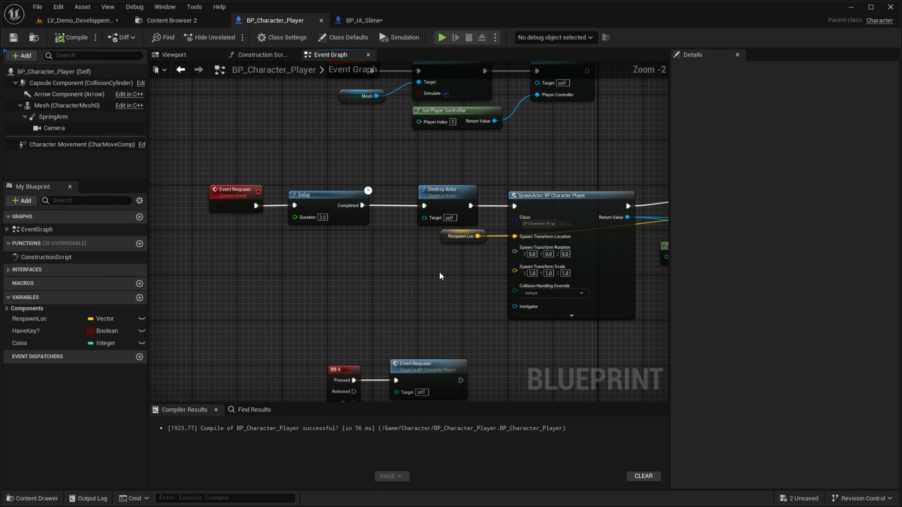
pyautogui.moveTo(427, 273); pyautogui.dragTo(295, 274, button='right')
pyautogui.moveTo(440, 164); pyautogui.dragTo(665, 113, button='right')
pyautogui.moveTo(334, 196); pyautogui.dragTo(300, 321, button='right')
pyautogui.click(192, 286)
# Add a Delay with a duration of 2.0 after Disable Input in the Event Ragdoll chain.
pyautogui.moveTo(539, 162); pyautogui.dragTo(591, 160)
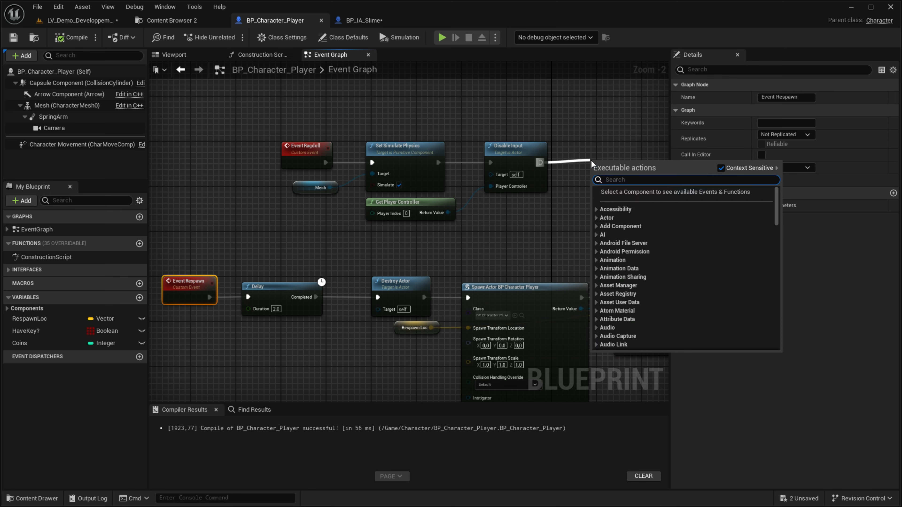
pyautogui.write('delay')
pyautogui.press('Return')
pyautogui.moveTo(605, 193); pyautogui.dragTo(464, 216, button='right')
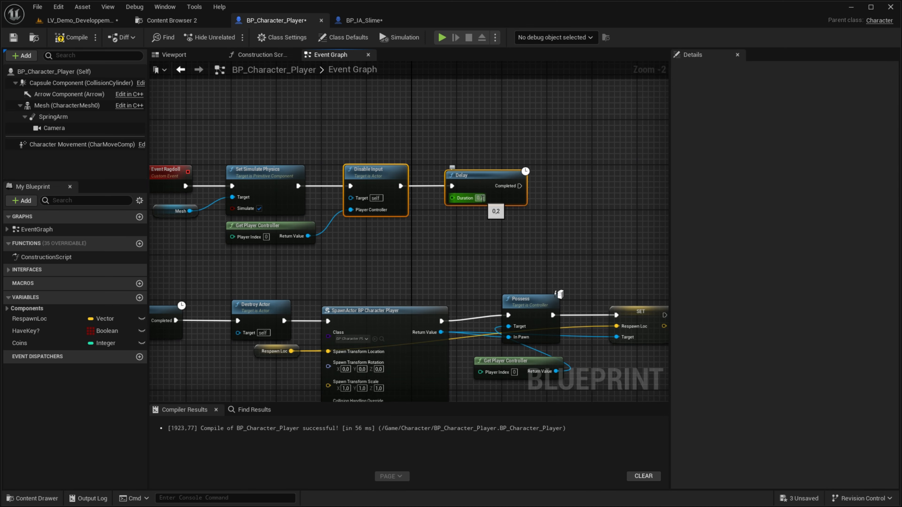
# Add an Event Respawn call on the Completed output of the Event Ragdoll chain's Delay.
pyautogui.moveTo(516, 186); pyautogui.dragTo(572, 193)
pyautogui.write('event ez')
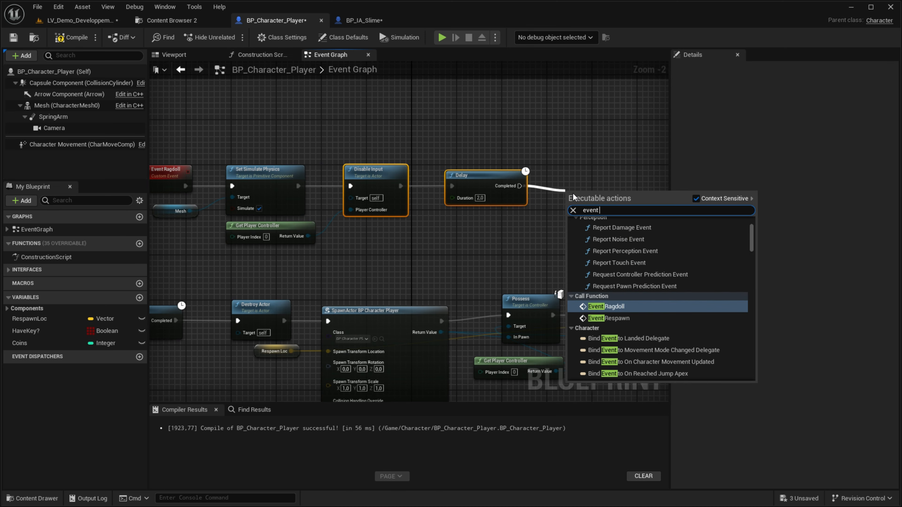
pyautogui.press('BackSpace')
pyautogui.press('BackSpace')
pyautogui.write('re')
pyautogui.press('Return')
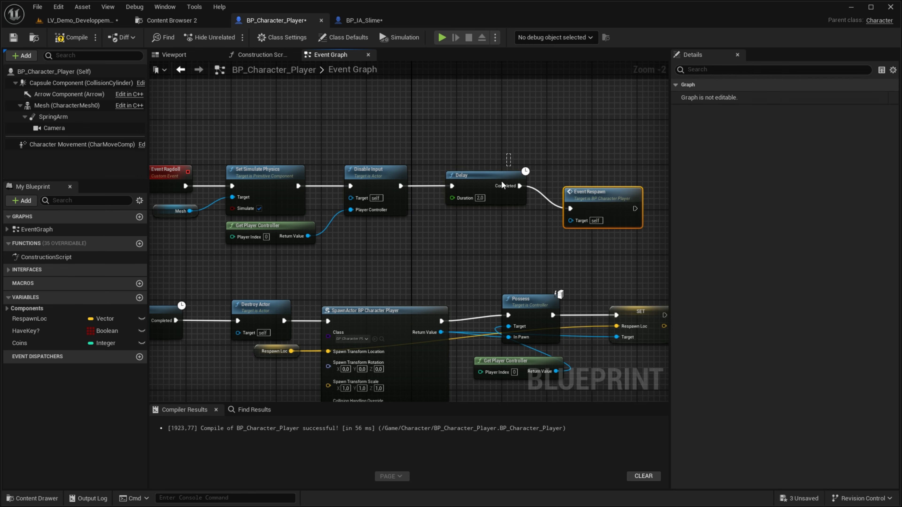
# Connect the "Give Damage" Print String to the Event Ragdoll call in BP_IA_Slime and playtest the level.
pyautogui.click(364, 22)
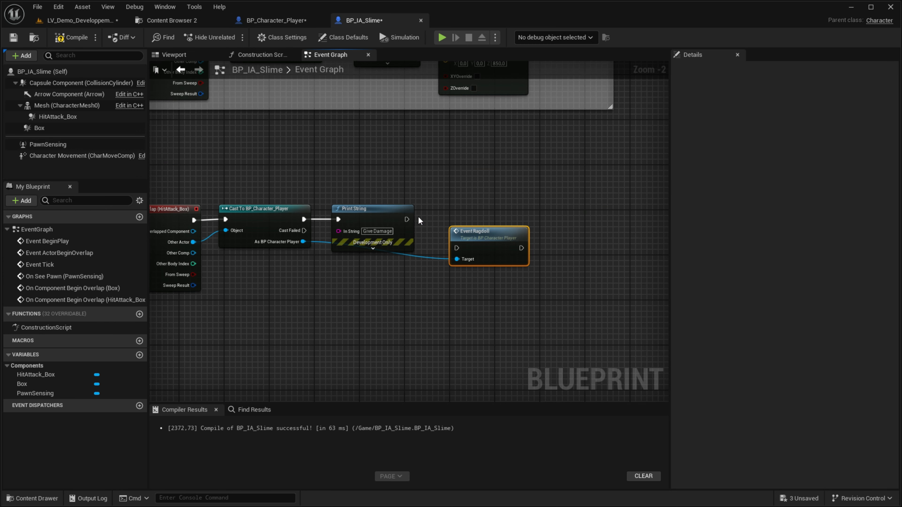
pyautogui.click(405, 212)
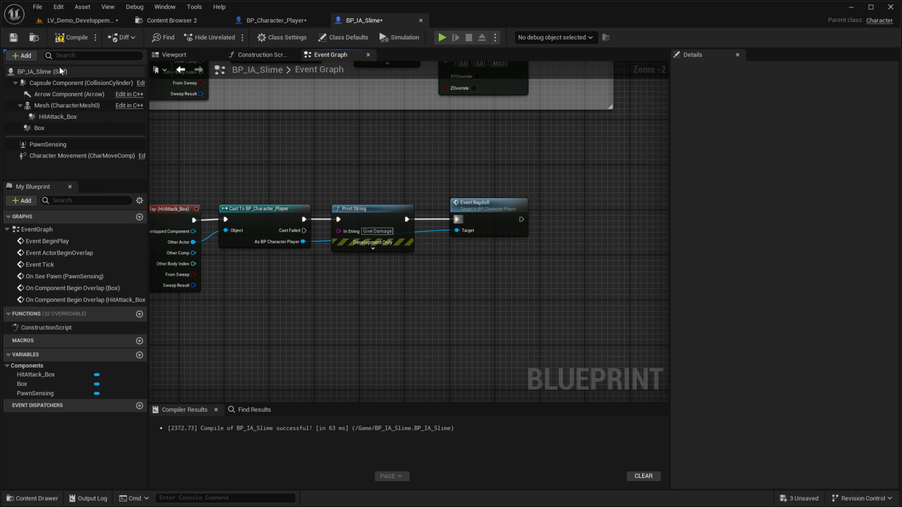
pyautogui.click(74, 21)
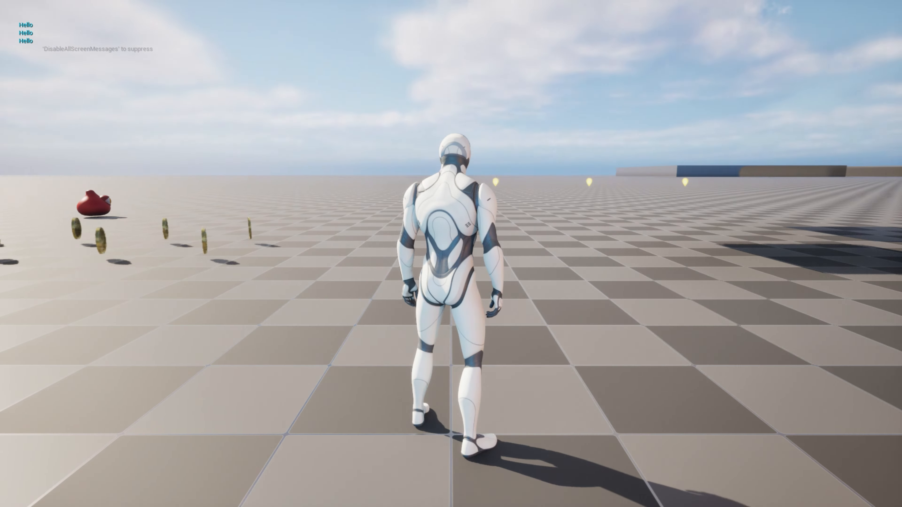
pyautogui.press('w')
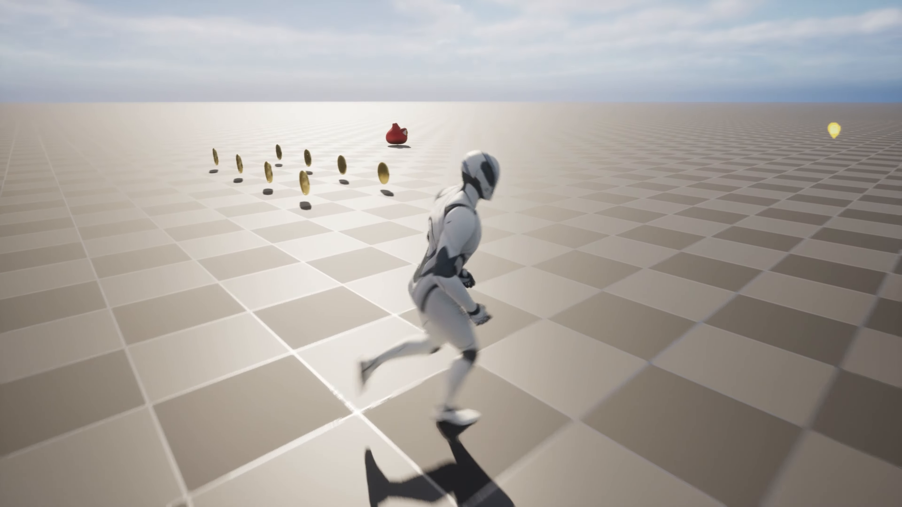
pyautogui.press('Escape')
# Save the modified assets BP_Character_Player, BP_IA_Slime and LV_Demo_Developpement.
pyautogui.hotkey('ctrl', 'shift', 's')
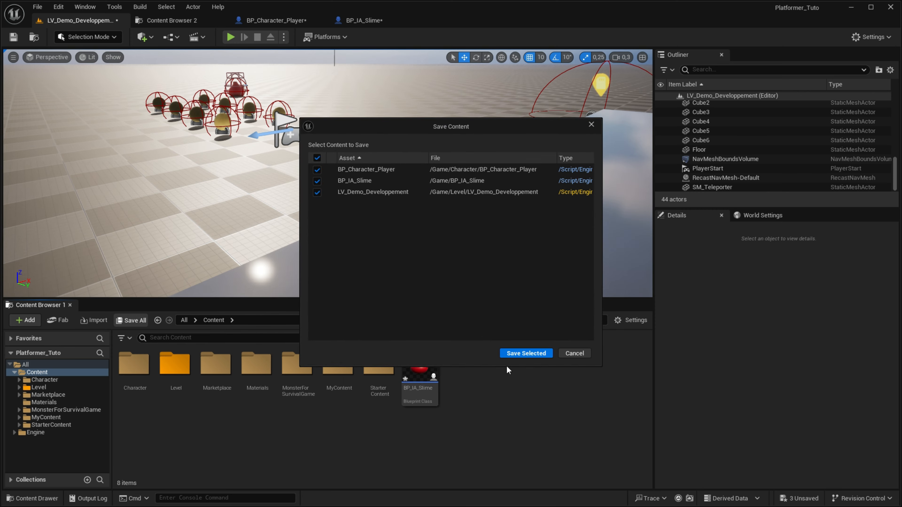
pyautogui.click(527, 353)
# Close the BP_IA_Slime and BP_Character_Player editors and show the Content folder in Content Browser 2.
pyautogui.click(377, 22)
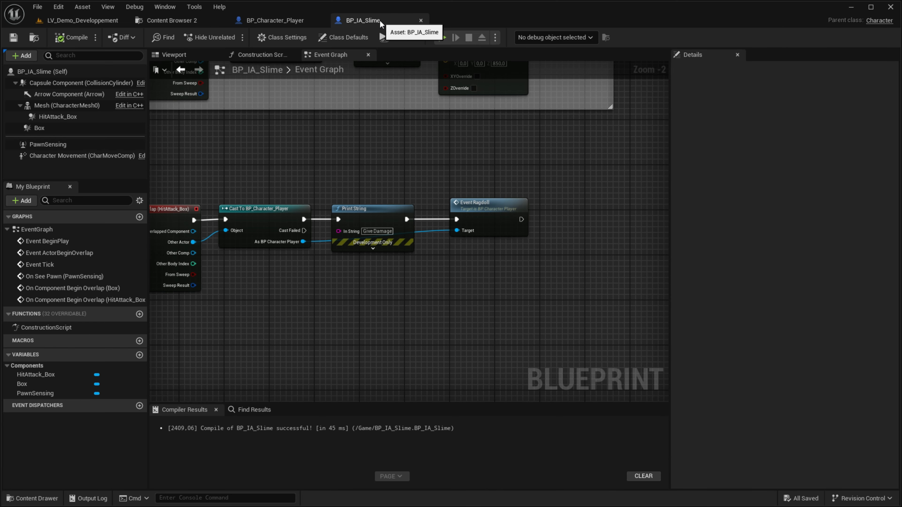
pyautogui.click(291, 20)
pyautogui.click(216, 20)
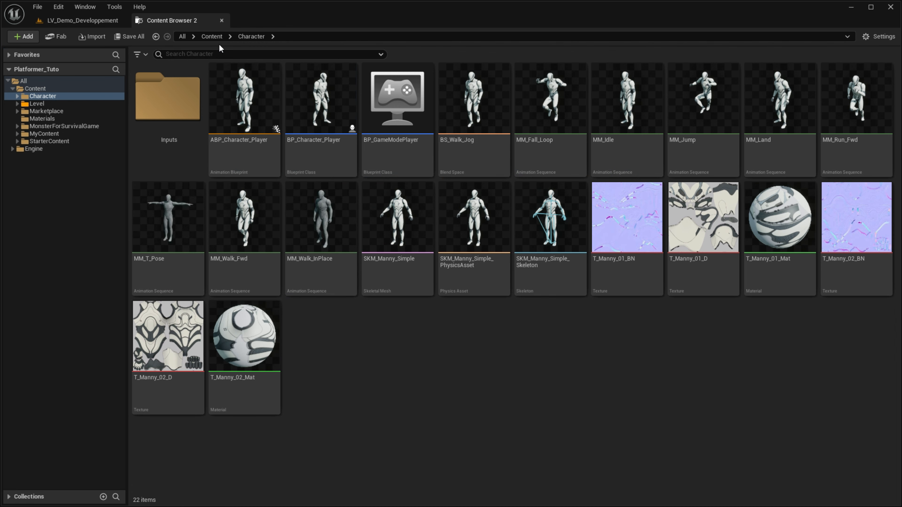
pyautogui.click(212, 37)
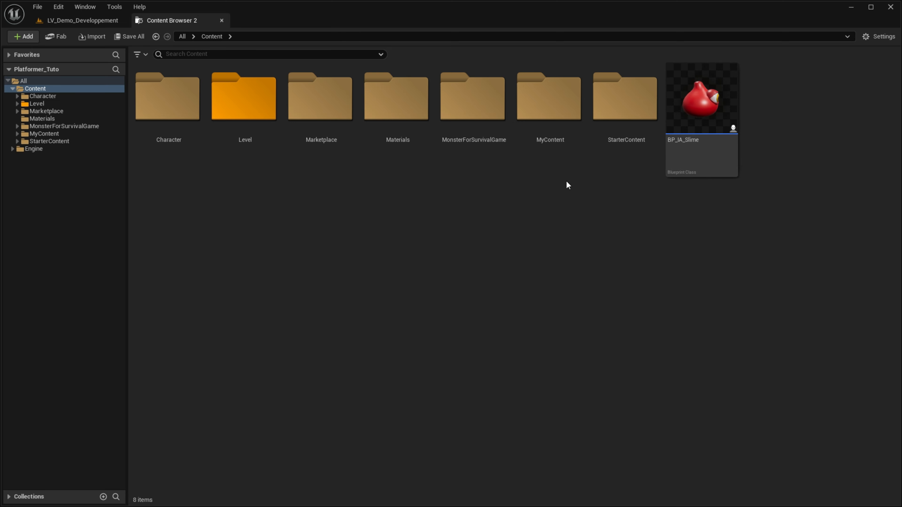
# Open the MonsterForSurvivalGame/Animation/PBR/Slime animation folder.
pyautogui.doubleClick(473, 137)
pyautogui.doubleClick(198, 151)
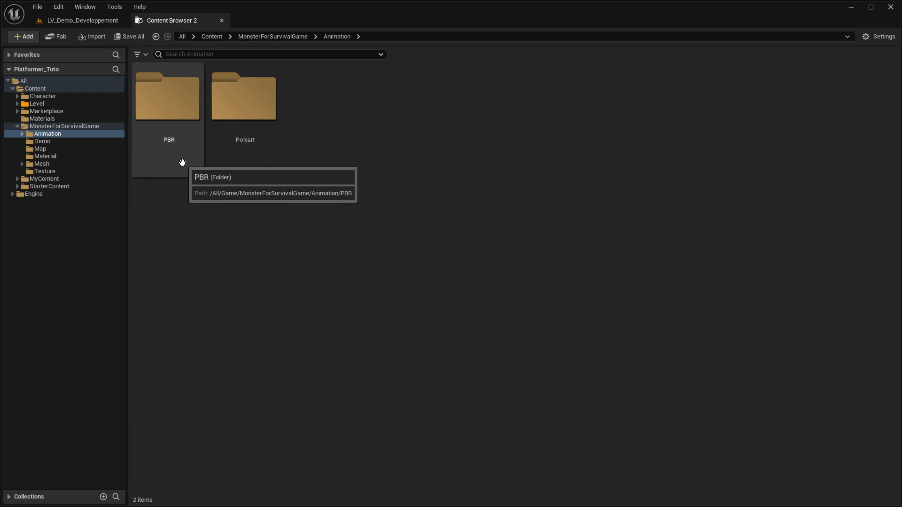
pyautogui.doubleClick(177, 157)
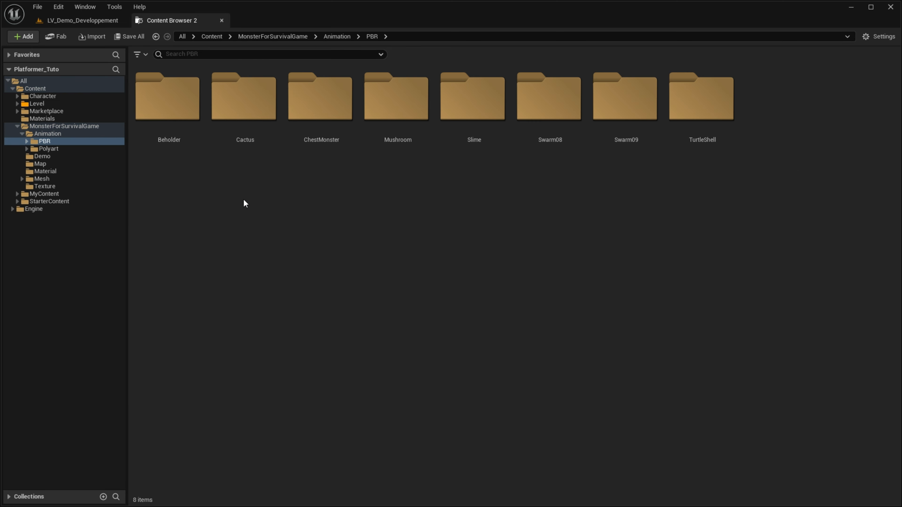
pyautogui.doubleClick(493, 155)
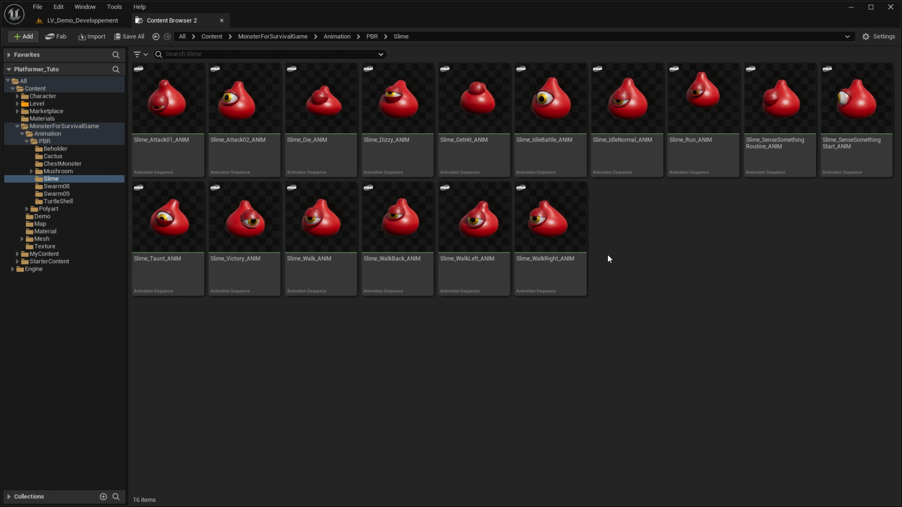
pyautogui.doubleClick(334, 116)
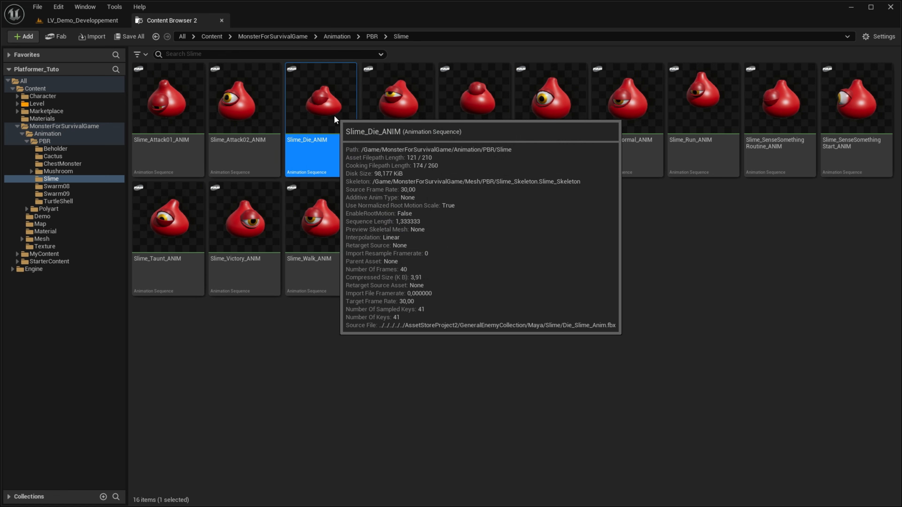
pyautogui.click(390, 222)
pyautogui.rightClick(321, 96)
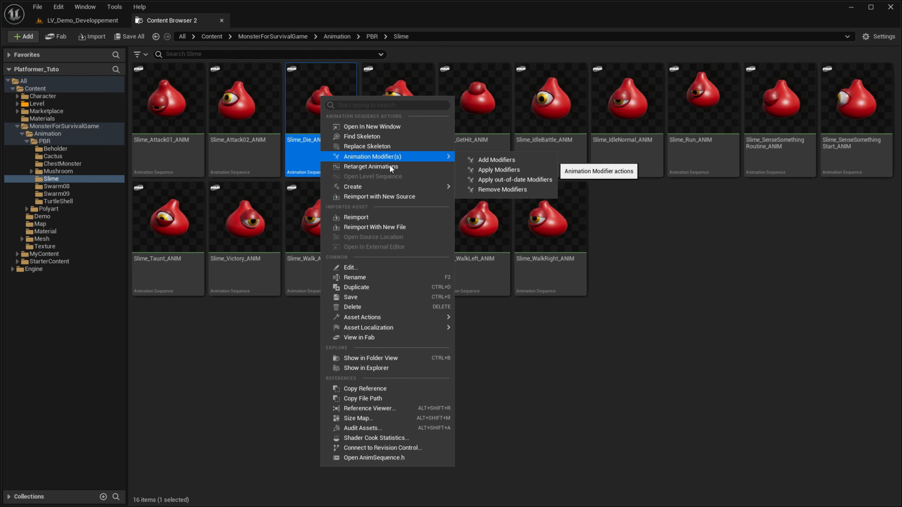
pyautogui.click(690, 331)
pyautogui.click(689, 331)
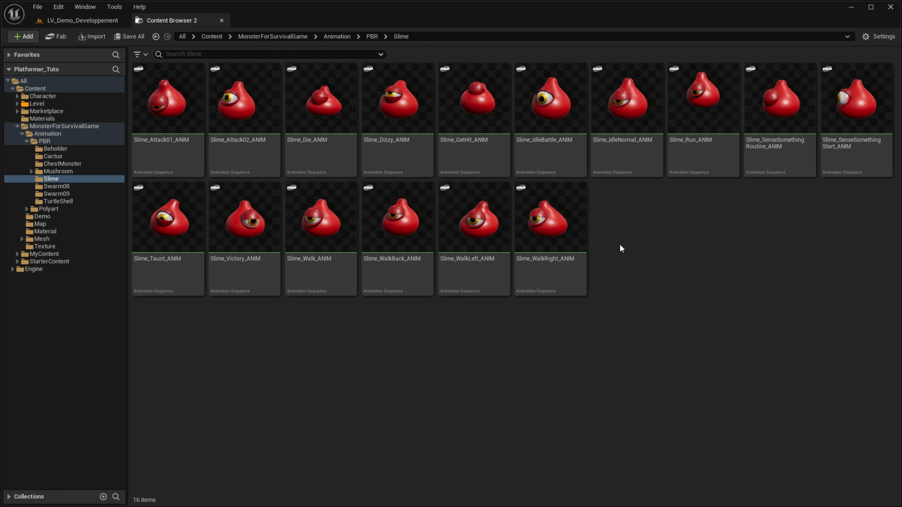
# Create a Blend Space named BS_Slime_WalkJog in the Slime folder using the Slime_Skeleton from Mesh/PBR, and open it.
pyautogui.rightClick(641, 245)
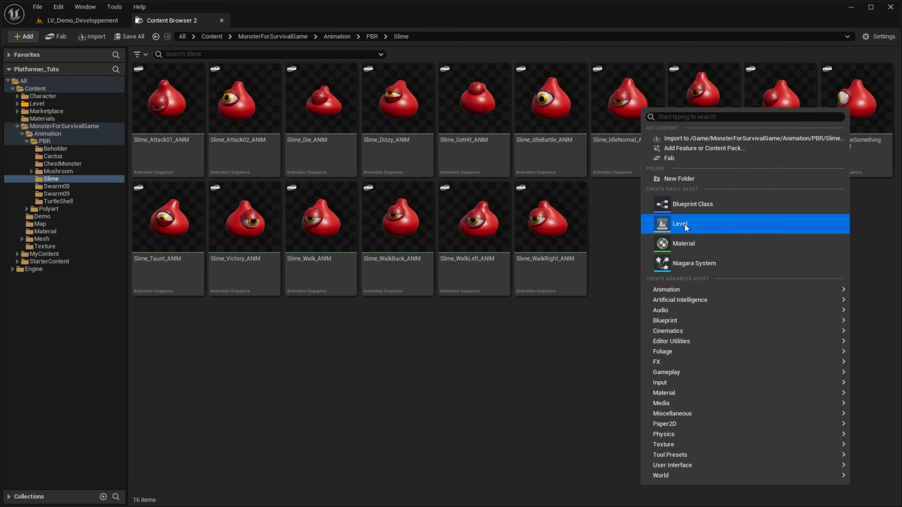
pyautogui.moveTo(675, 290)
pyautogui.click(589, 344)
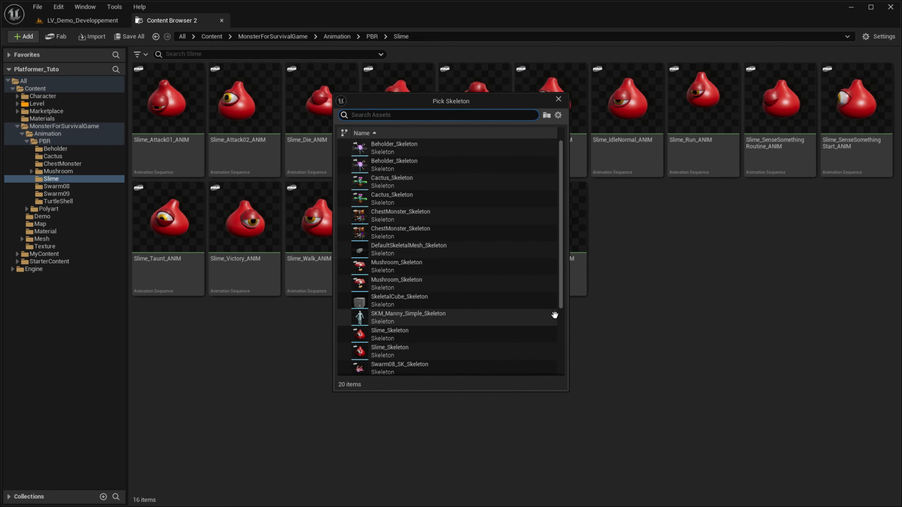
pyautogui.write('Sli')
pyautogui.keyDown('ctrl'); pyautogui.scroll(2, 426, 192); pyautogui.keyUp('ctrl')
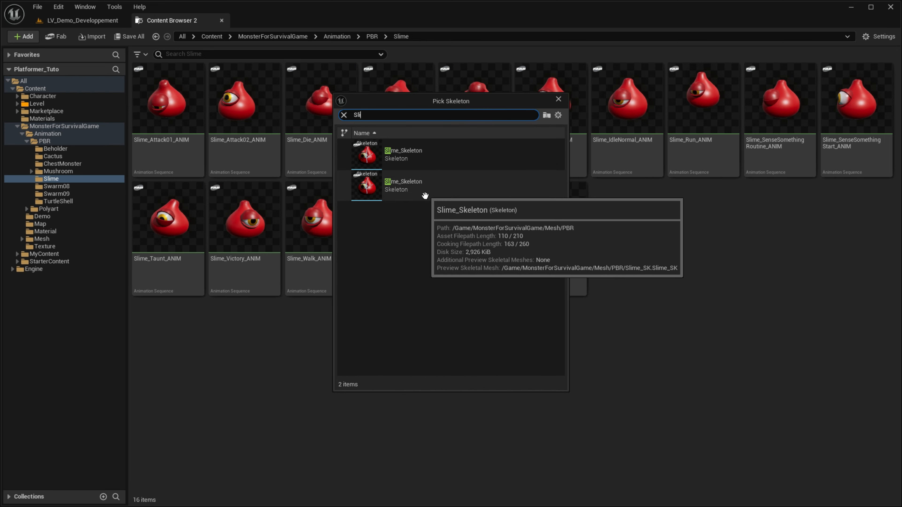
pyautogui.click(419, 186)
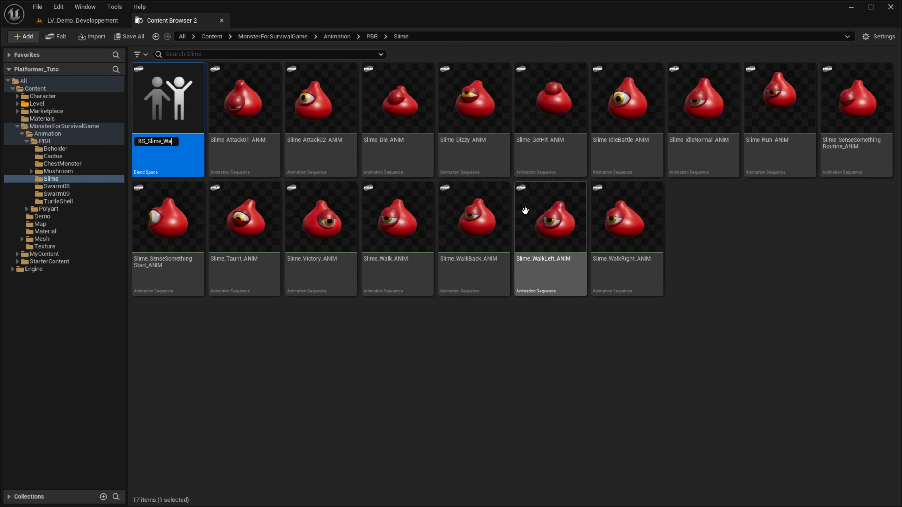
pyautogui.write('Slime_WalkJog')
pyautogui.press('Return')
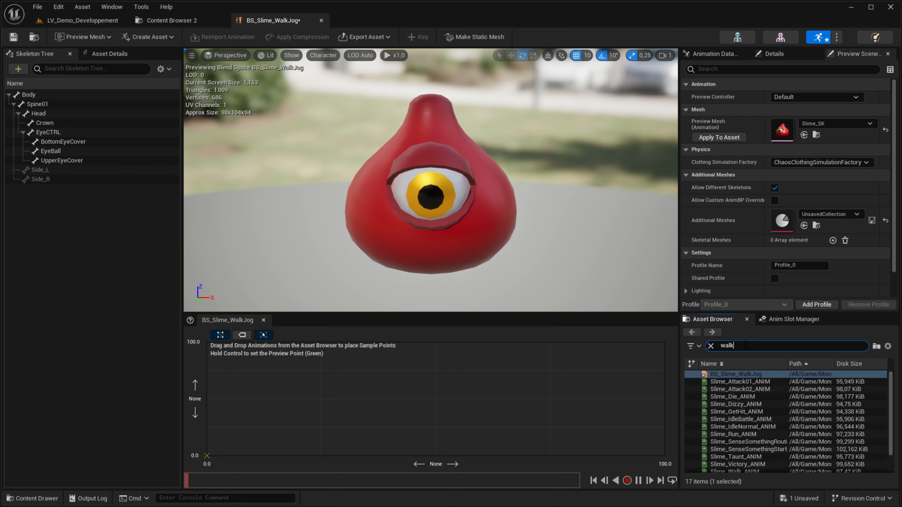
# Name the blend space's horizontal axis Speed and set its maximum axis value to 450.
pyautogui.click(108, 54)
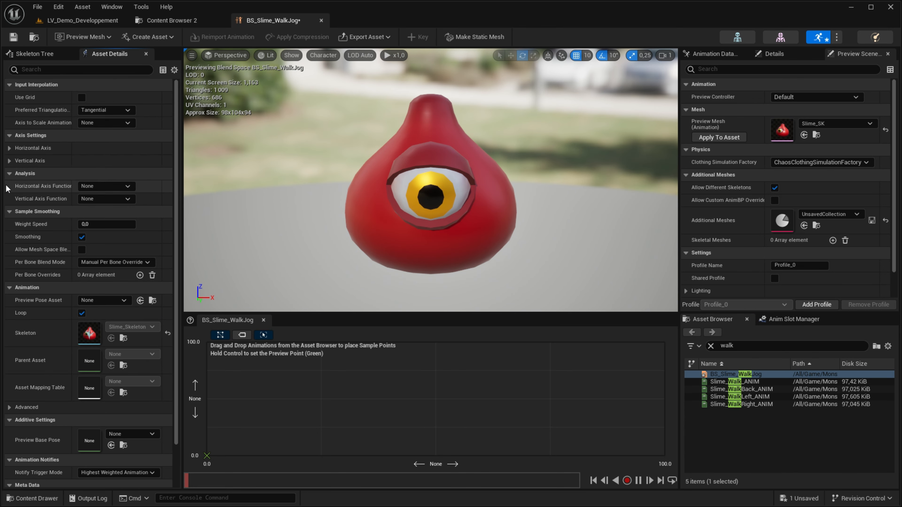
pyautogui.click(9, 161)
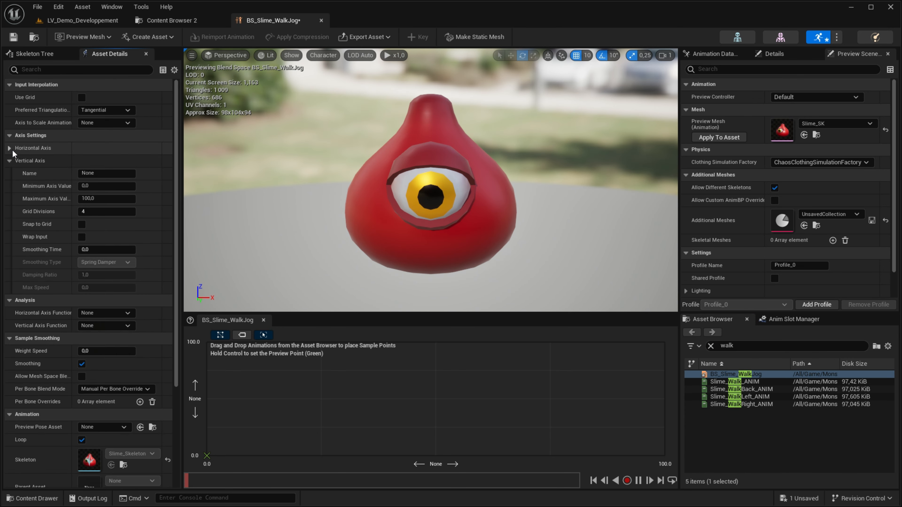
pyautogui.click(89, 149)
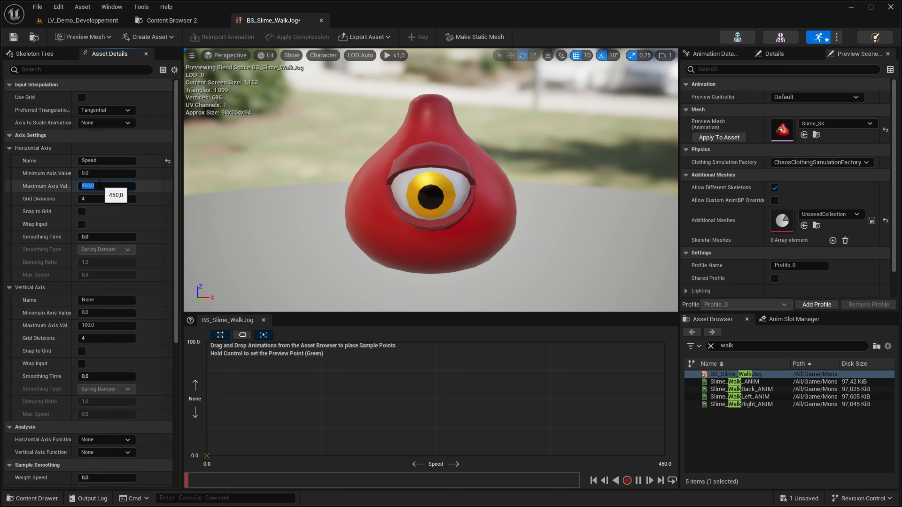
pyautogui.click(10, 149)
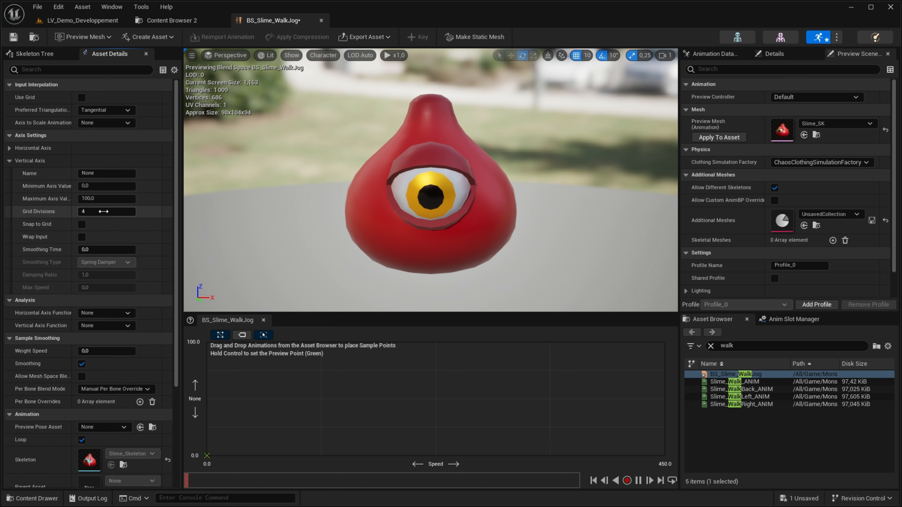
# Set the blend space's vertical axis grid divisions to 2.
pyautogui.press('BackSpace')
pyautogui.write('1')
pyautogui.press('Return')
pyautogui.click(10, 161)
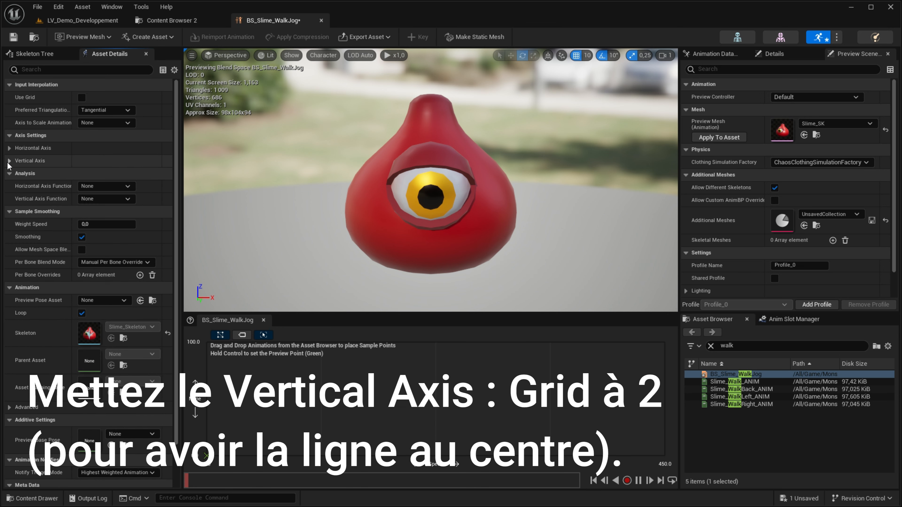
# Place Slime_Walk_ANIM at Speed 0 and Slime_Run_ANIM at Speed 450 on the graph's middle line, and save the blend space.
pyautogui.moveTo(734, 381); pyautogui.dragTo(229, 398)
pyautogui.keyDown('alt'); pyautogui.moveTo(462, 268); pyautogui.dragTo(512, 284); pyautogui.keyUp('alt')
pyautogui.moveTo(752, 347); pyautogui.dragTo(628, 348)
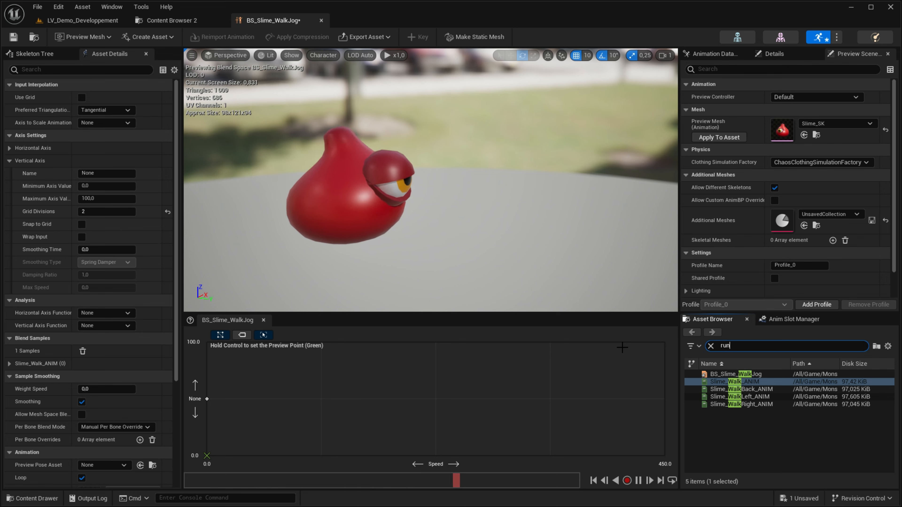
pyautogui.write('run')
pyautogui.moveTo(733, 375); pyautogui.dragTo(665, 398)
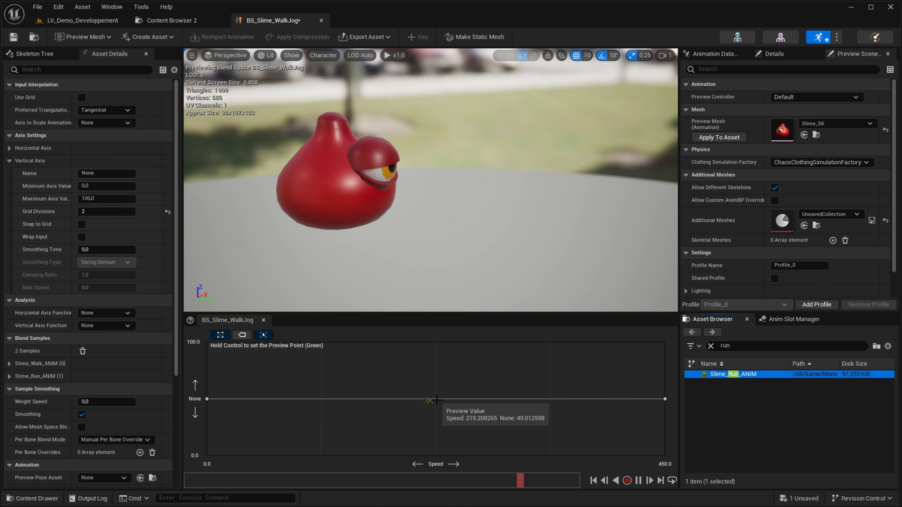
pyautogui.click(21, 37)
# Create an Animation Blueprint named ABP_Slime in the Slime folder for the Slime_Skeleton from Mesh/PBR, and open it.
pyautogui.click(172, 20)
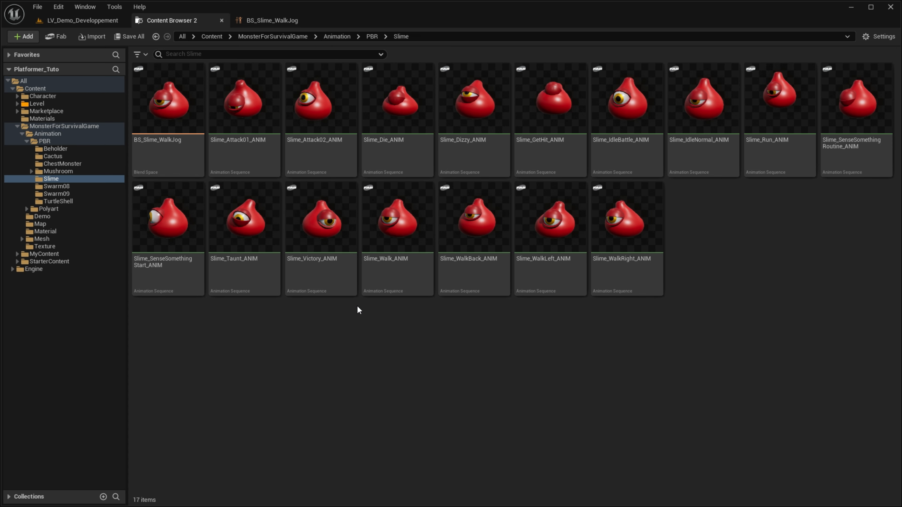
pyautogui.rightClick(357, 306)
pyautogui.moveTo(462, 289)
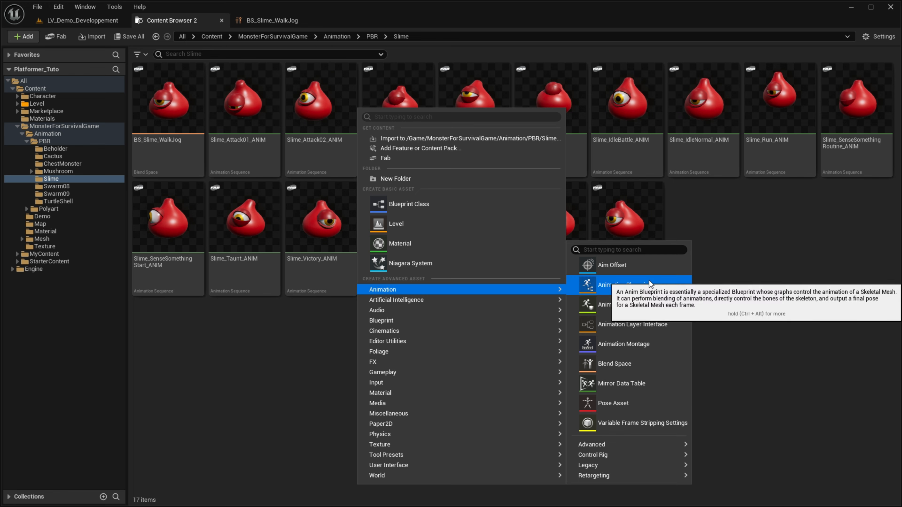
pyautogui.click(624, 285)
pyautogui.write('Slime')
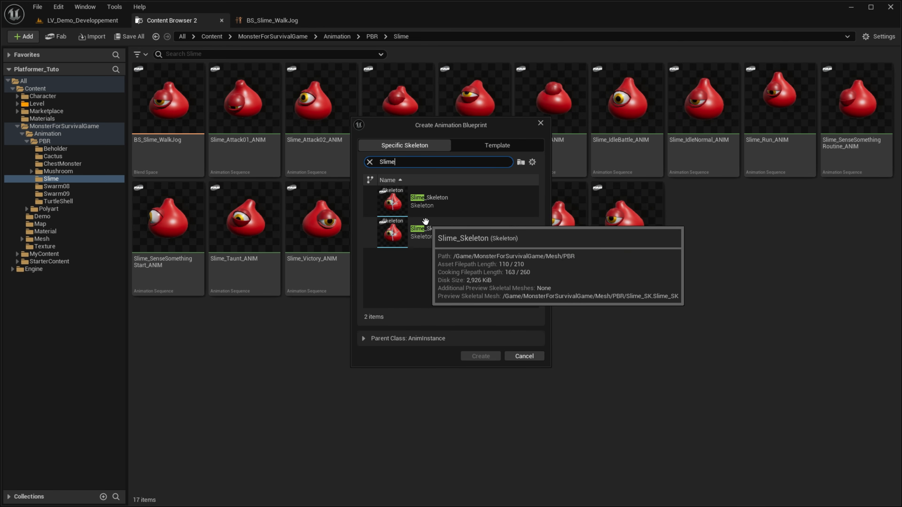
pyautogui.click(426, 233)
pyautogui.click(467, 355)
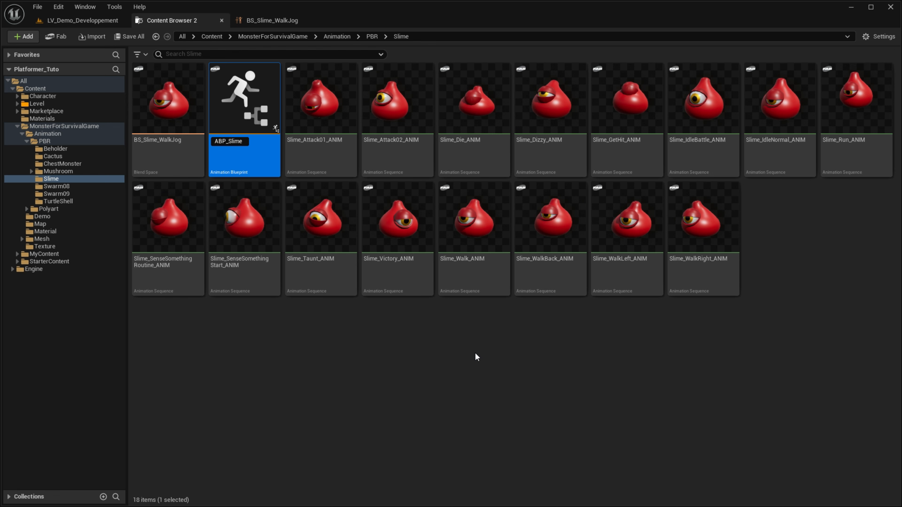
pyautogui.write('ABP_Slime')
pyautogui.press('Return')
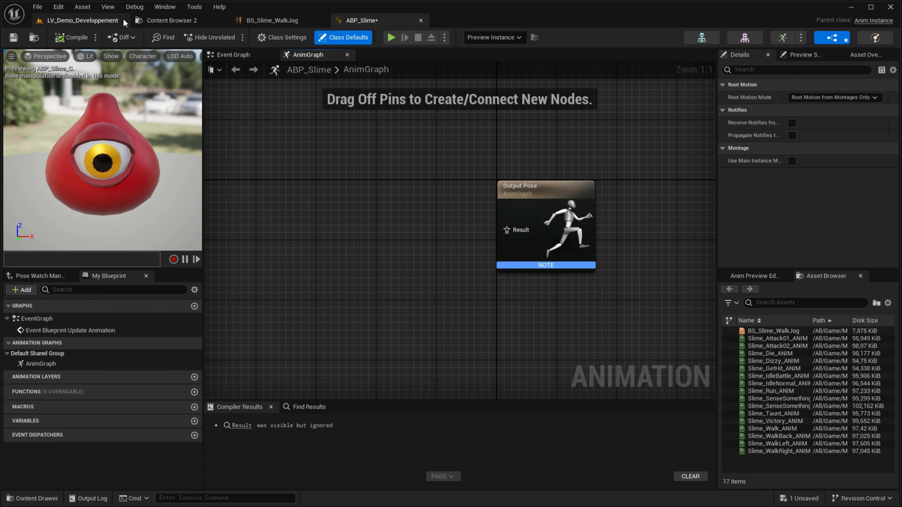
# Open ABP_Character_Player from the Character folder and copy all its Event Graph nodes.
pyautogui.click(171, 20)
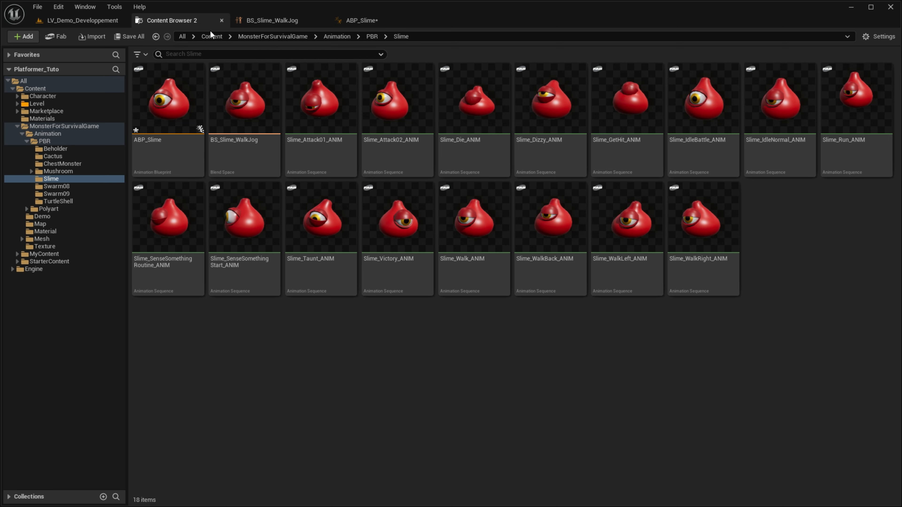
pyautogui.click(210, 36)
pyautogui.click(247, 170)
pyautogui.doubleClick(175, 174)
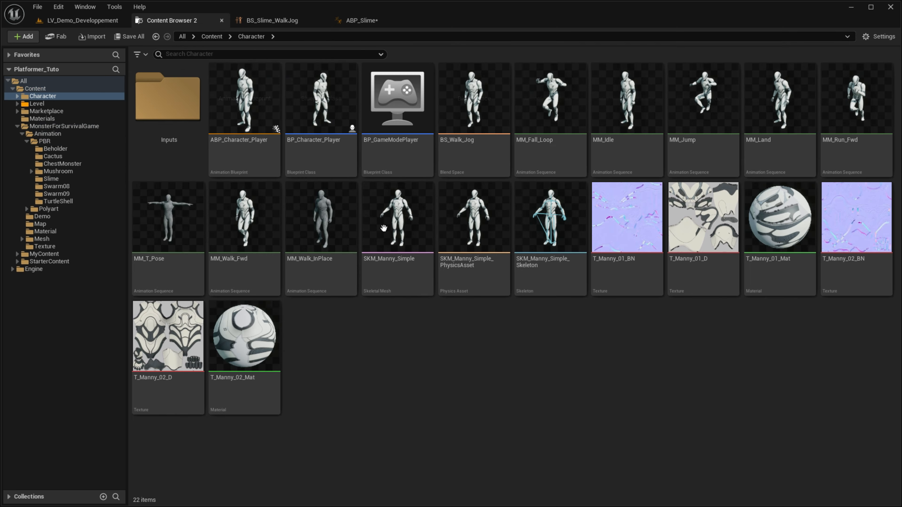
pyautogui.doubleClick(245, 106)
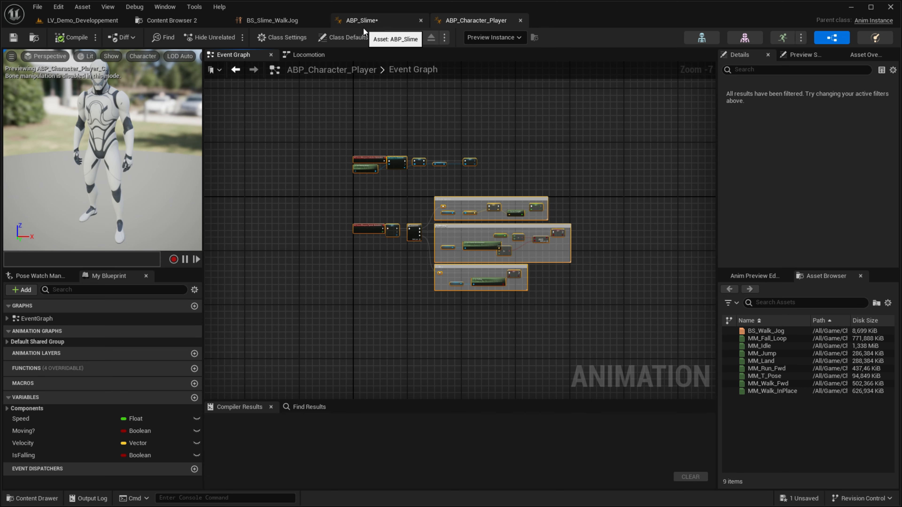
# Replace the default nodes in ABP_Slime's Event Graph with the nodes copied from ABP_Character_Player.
pyautogui.click(363, 22)
pyautogui.click(245, 55)
pyautogui.moveTo(342, 304); pyautogui.dragTo(484, 195)
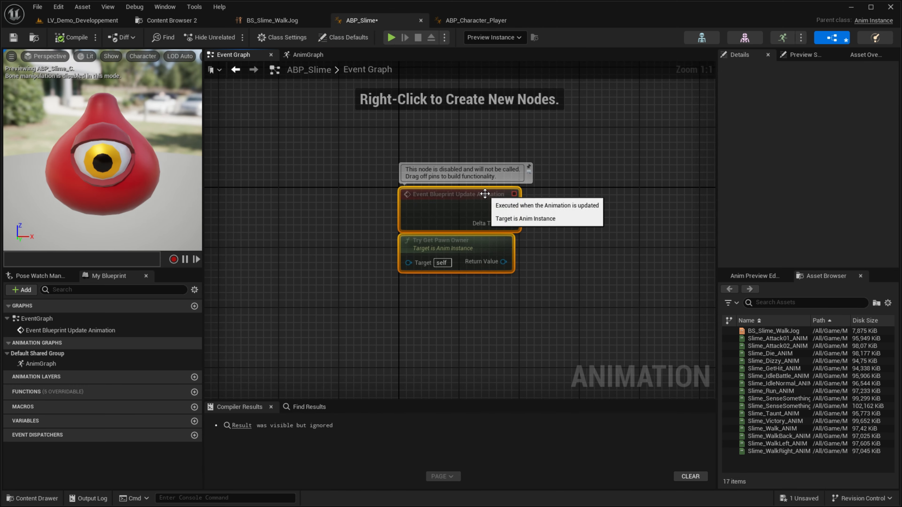
pyautogui.press('Delete')
pyautogui.hotkey('ctrl', 'v')
# Add a Cast To BP_IA_Slime node from the Get Owning Actor return value.
pyautogui.moveTo(334, 197); pyautogui.dragTo(343, 162, button='right')
pyautogui.moveTo(292, 239); pyautogui.dragTo(366, 140)
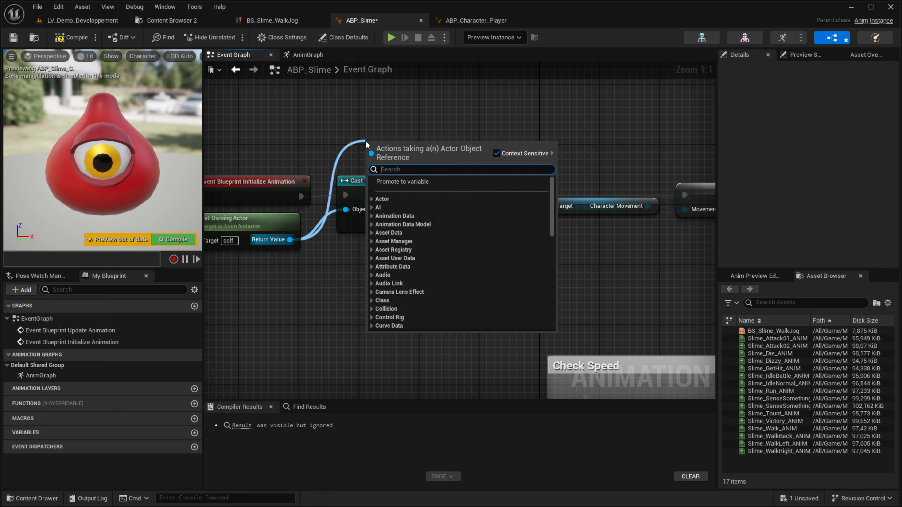
pyautogui.write('cast to')
pyautogui.write(' bp_ia')
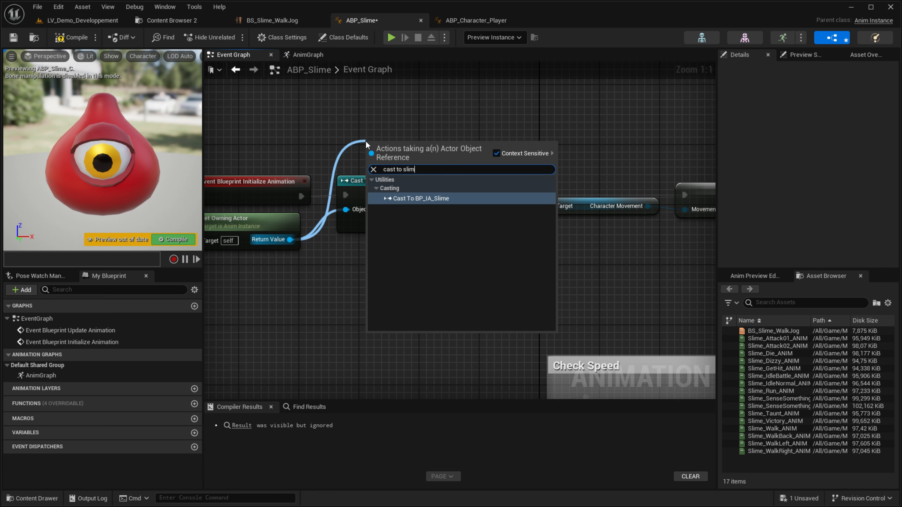
pyautogui.press('Return')
# Transfer the Cast To Character connections to Cast To BP_IA_Slime and delete the Cast To Character node.
pyautogui.keyDown('ctrl'); pyautogui.moveTo(428, 226); pyautogui.dragTo(454, 161); pyautogui.keyUp('ctrl')
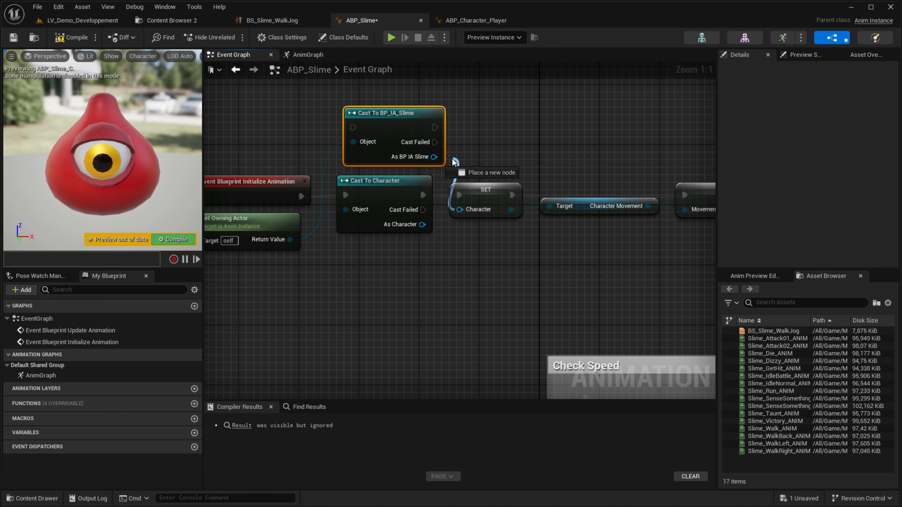
pyautogui.keyDown('ctrl'); pyautogui.moveTo(346, 194); pyautogui.dragTo(388, 178); pyautogui.keyUp('ctrl')
pyautogui.click(389, 185)
pyautogui.press('Delete')
# Align the Cast To BP_IA_Slime node with Event Blueprint Initialize Animation and straighten the connections of that chain.
pyautogui.click(404, 120)
pyautogui.keyDown('ctrl'); pyautogui.click(289, 203); pyautogui.keyUp('ctrl')
pyautogui.press('q')
pyautogui.press('Left')
pyautogui.press('Left')
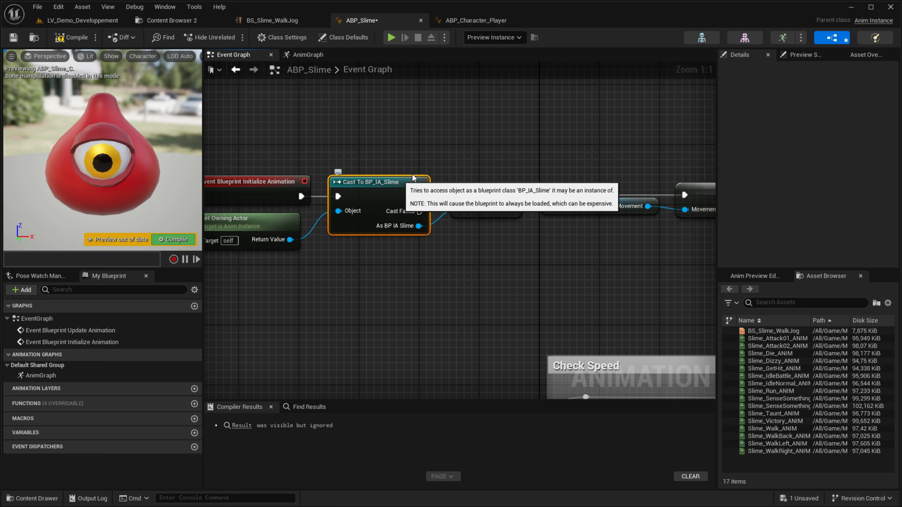
pyautogui.moveTo(489, 152); pyautogui.dragTo(489, 228)
pyautogui.press('q')
pyautogui.click(462, 147)
pyautogui.moveTo(463, 146); pyautogui.dragTo(355, 111, button='right')
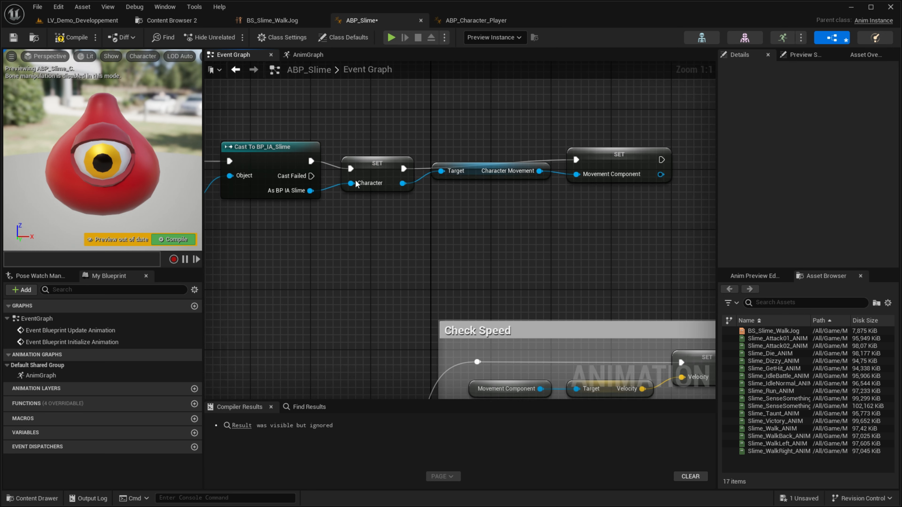
# Create the missing Character and MovementComponent variables from their SET nodes, and compile ABP_Slime.
pyautogui.click(380, 169)
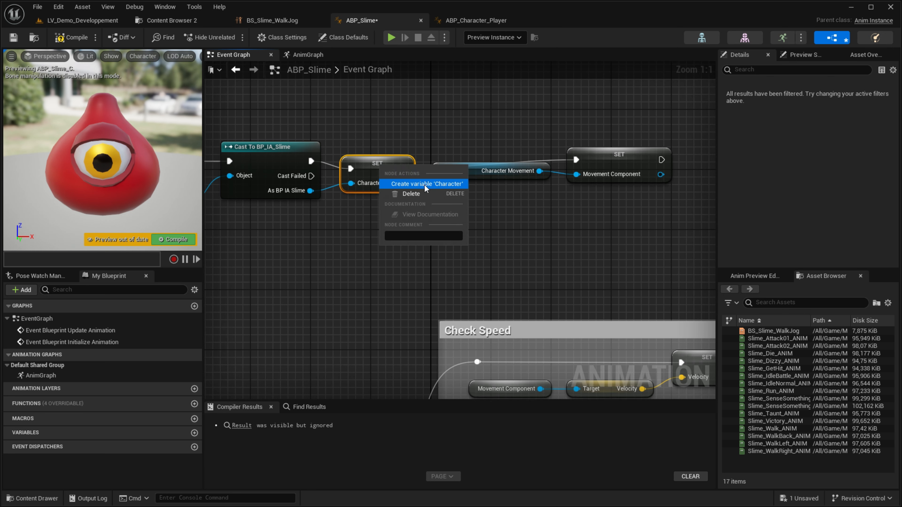
pyautogui.click(621, 164)
pyautogui.click(60, 39)
# Create the missing IsFalling and Moving? variables from their SET nodes in the Event Graph.
pyautogui.moveTo(675, 355); pyautogui.dragTo(462, 208, button='right')
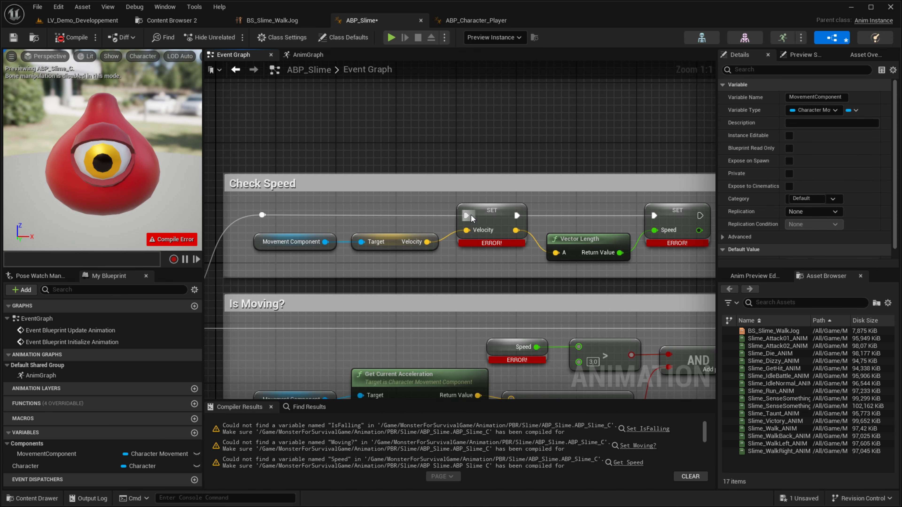
pyautogui.rightClick(467, 229)
pyautogui.click(463, 156)
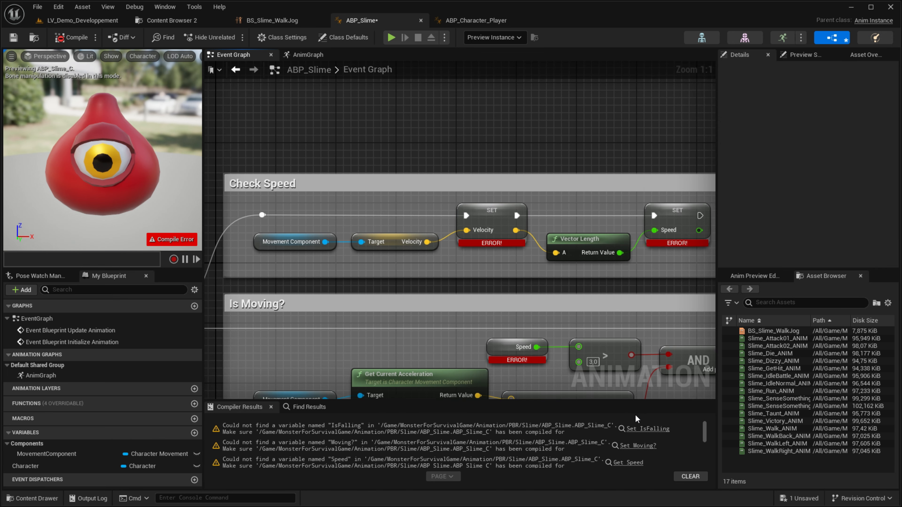
pyautogui.click(649, 431)
pyautogui.rightClick(463, 224)
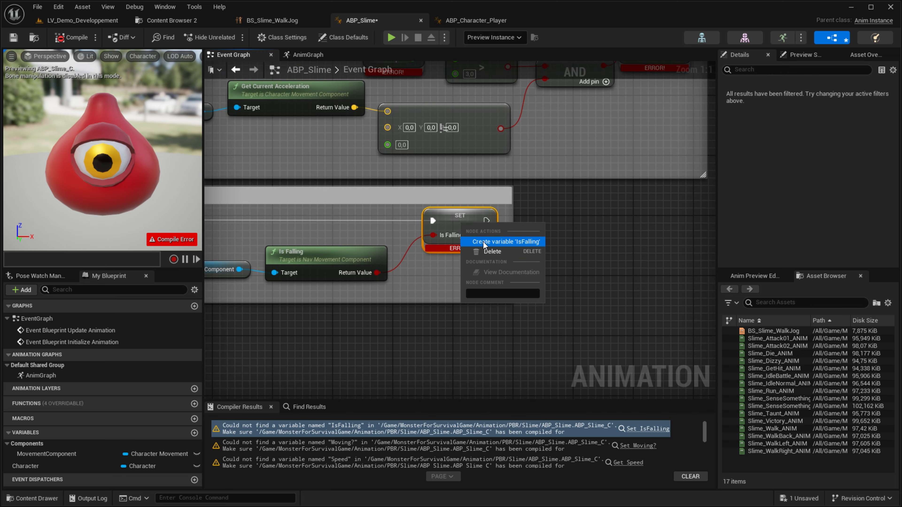
pyautogui.click(484, 243)
pyautogui.click(637, 445)
pyautogui.rightClick(457, 225)
pyautogui.click(478, 243)
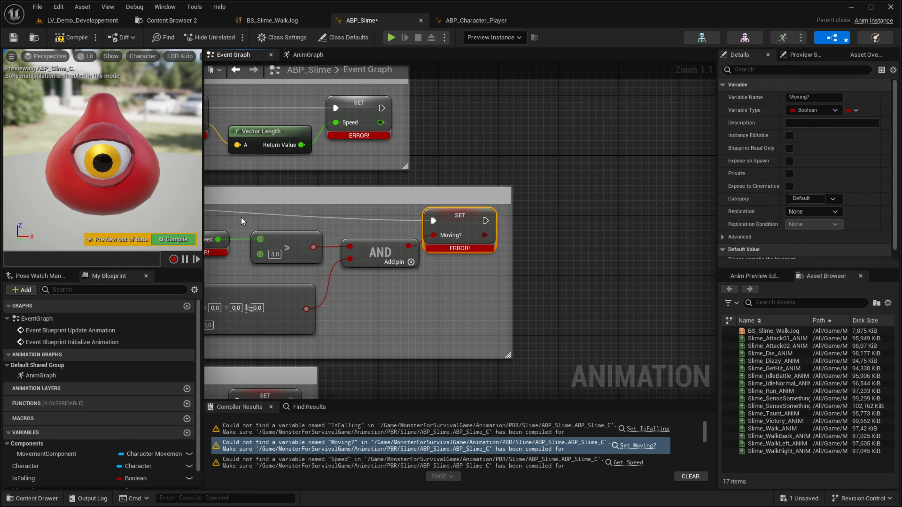
# Create the missing Speed and Velocity variables from their nodes and compile ABP_Slime.
pyautogui.click(628, 463)
pyautogui.press('F7')
pyautogui.rightClick(441, 137)
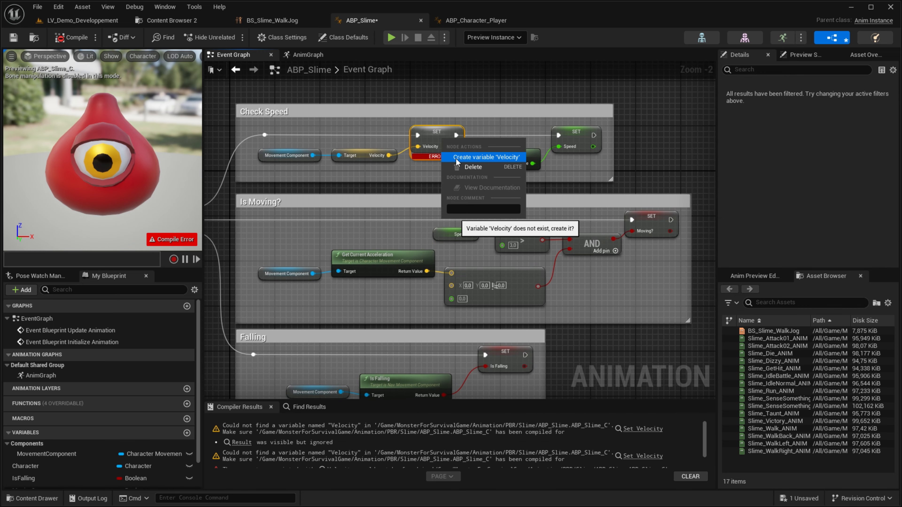
pyautogui.click(458, 158)
pyautogui.press('F7')
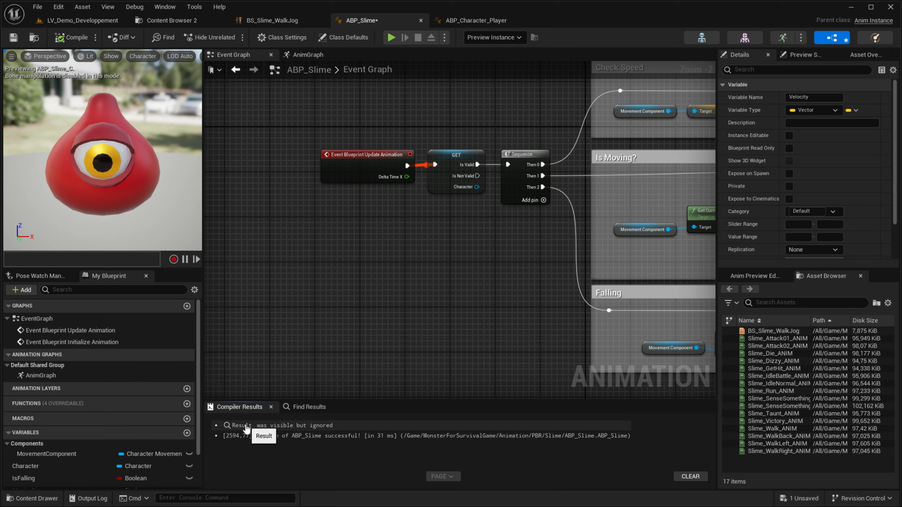
# Copy the Locomotion state machine from the AnimGraph of ABP_Character_Player into the AnimGraph of ABP_Slime.
pyautogui.click(237, 426)
pyautogui.moveTo(419, 177); pyautogui.dragTo(444, 210, button='right')
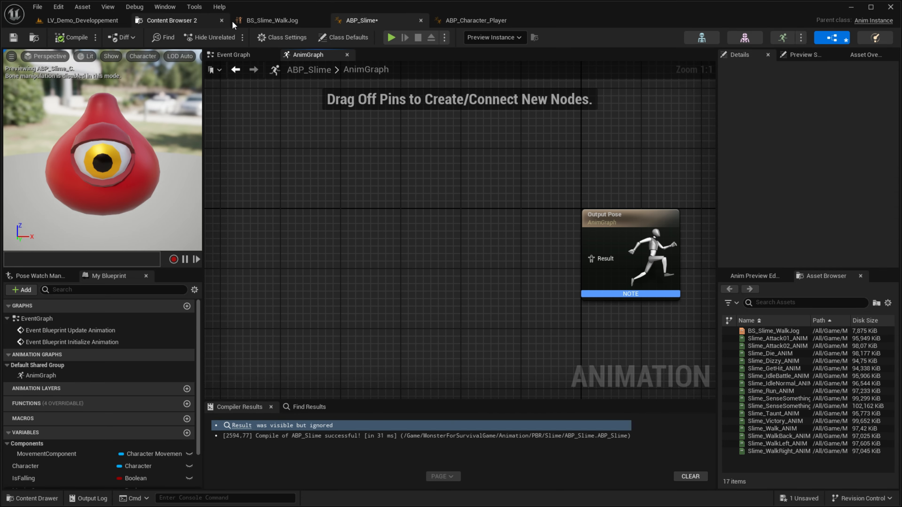
pyautogui.click(466, 21)
pyautogui.click(305, 58)
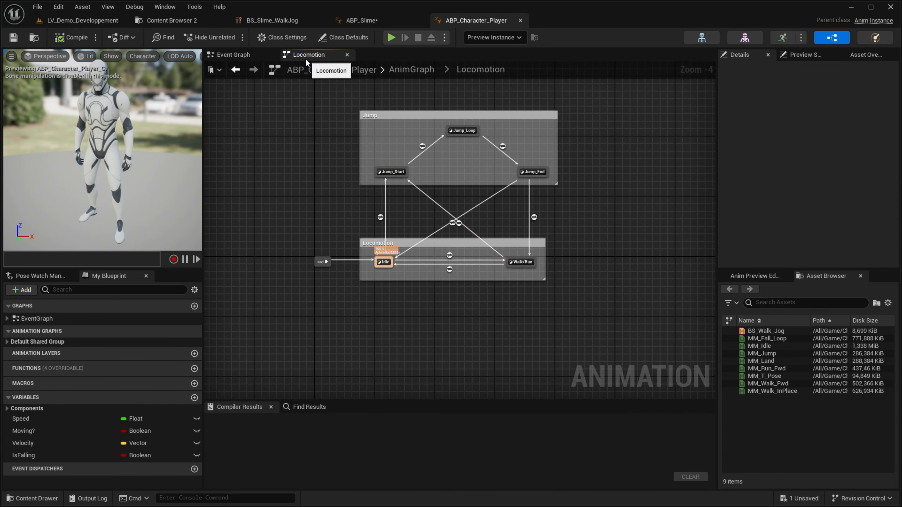
pyautogui.hotkey('alt', 'Left')
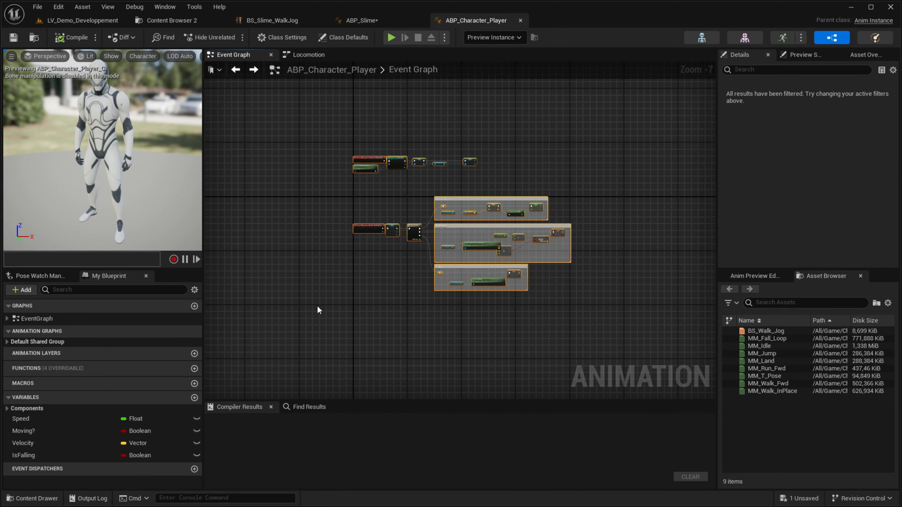
pyautogui.click(312, 58)
pyautogui.click(411, 70)
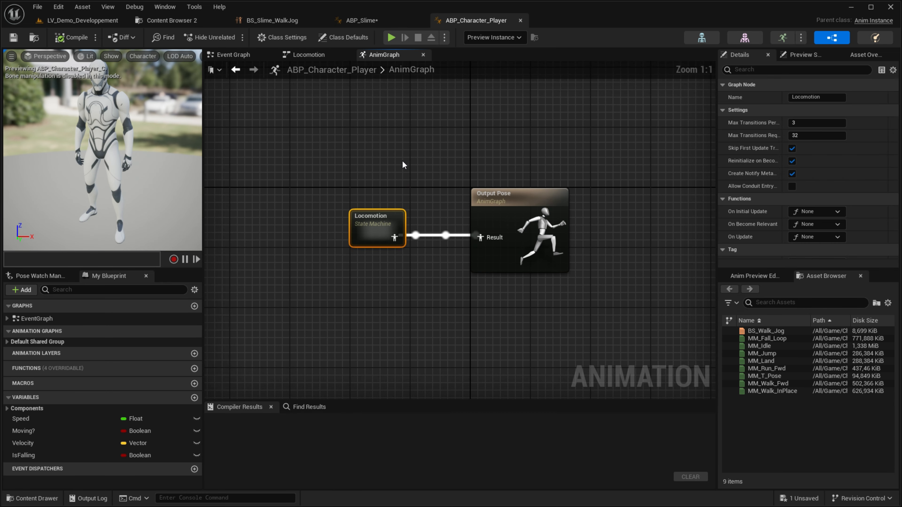
pyautogui.click(370, 20)
pyautogui.hotkey('ctrl', 'v')
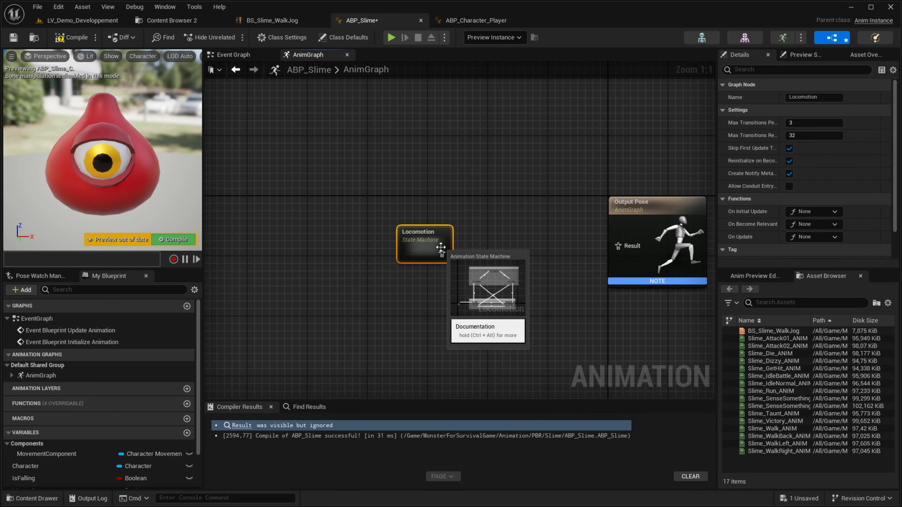
# Place the Locomotion state machine beside Output Pose, connect it to Result, and close ABP_Character_Player.
pyautogui.moveTo(442, 253); pyautogui.dragTo(569, 252)
pyautogui.moveTo(418, 248); pyautogui.dragTo(522, 242)
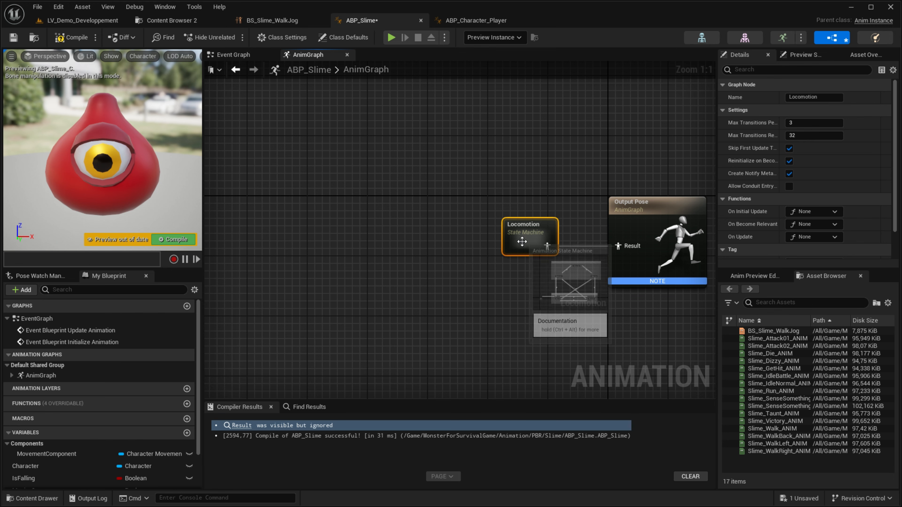
pyautogui.moveTo(533, 282); pyautogui.dragTo(610, 227)
pyautogui.click(523, 180)
pyautogui.click(453, 22)
pyautogui.click(521, 20)
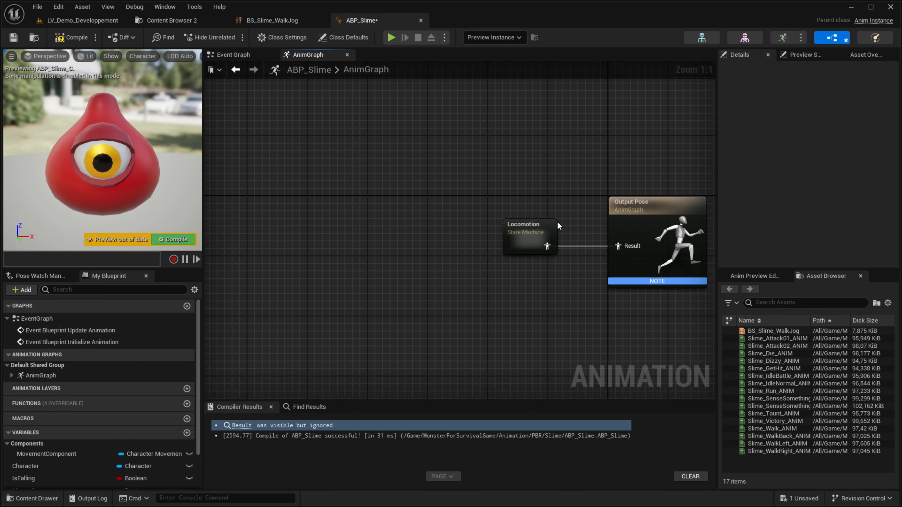
# Open the Locomotion state machine and delete the Jump comment with its Jump_Start, Jump_Loop and Jump_End states.
pyautogui.doubleClick(540, 246)
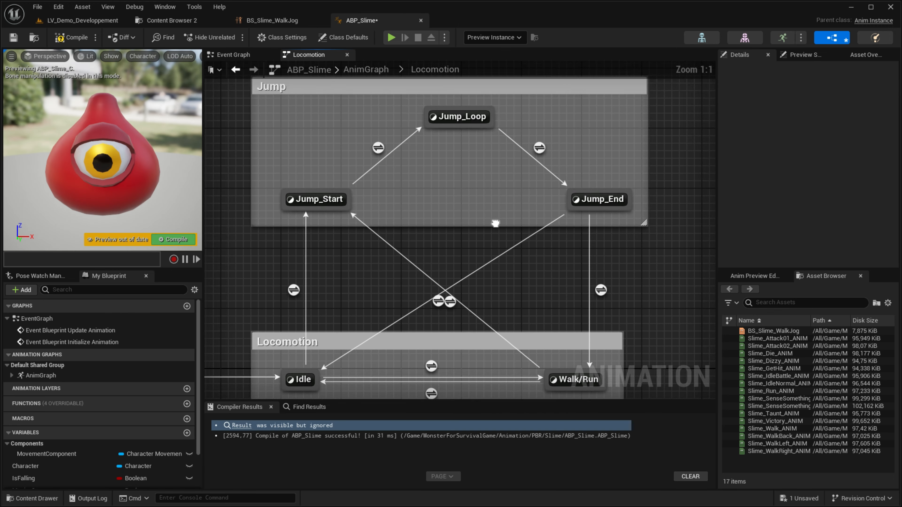
pyautogui.moveTo(336, 115); pyautogui.dragTo(665, 260)
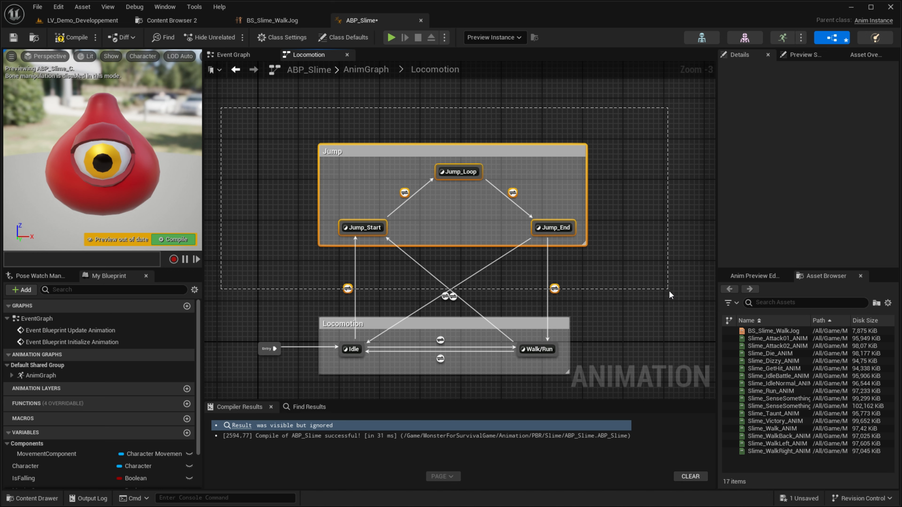
pyautogui.press('Delete')
pyautogui.moveTo(631, 346); pyautogui.dragTo(616, 224, button='right')
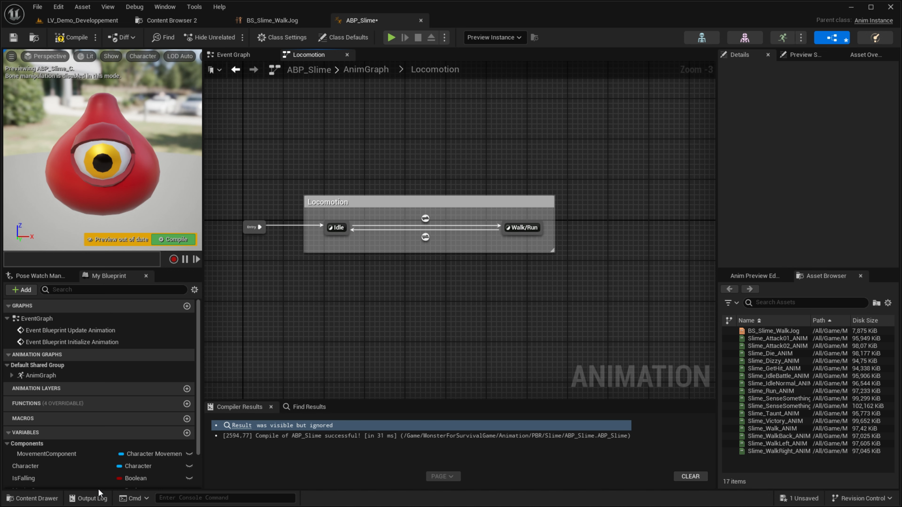
# In the Idle state, filter the animation assets by "idle" and add Slime_IdleBattle_ANIM and Slime_IdleNormal_ANIM to the graph.
pyautogui.scroll(-2, 71, 483)
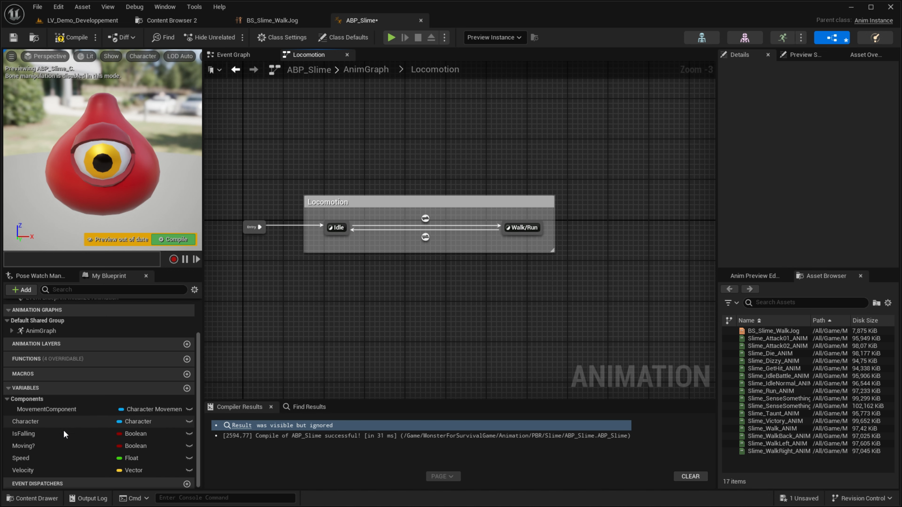
pyautogui.scroll(3, 371, 285)
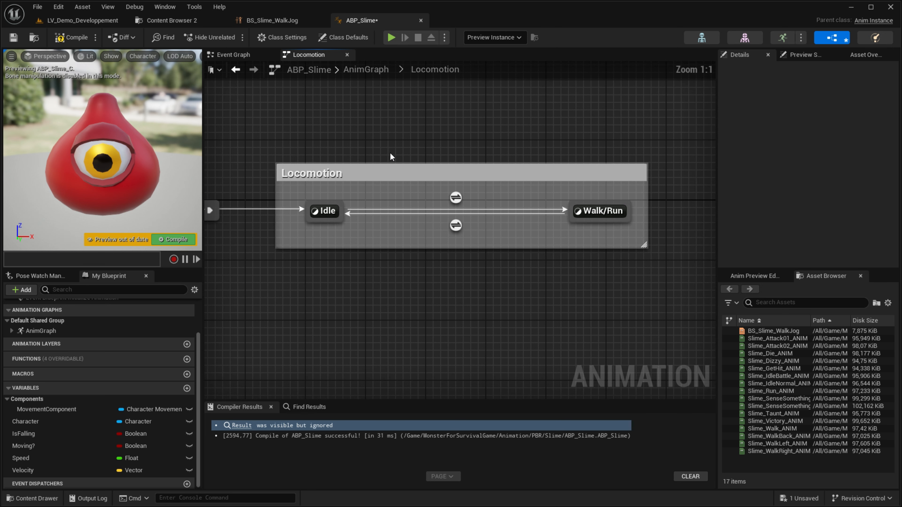
pyautogui.moveTo(386, 149); pyautogui.dragTo(355, 216, button='right')
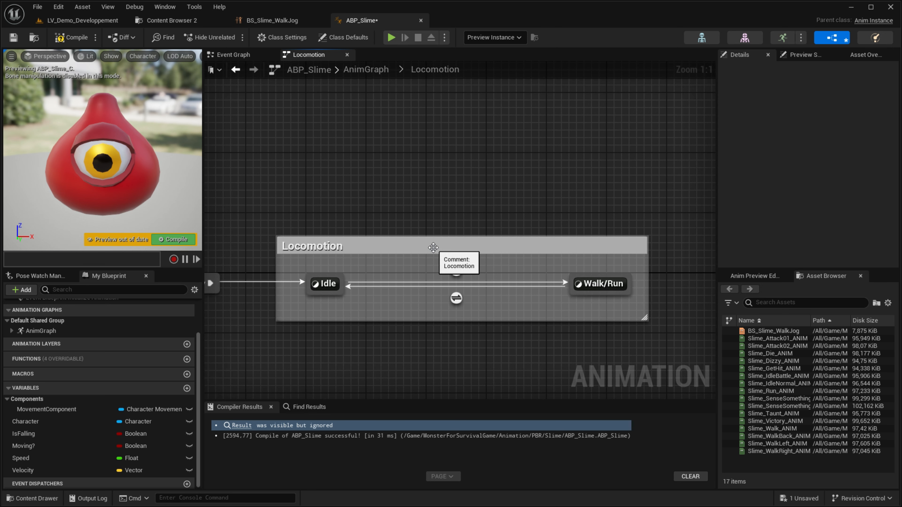
pyautogui.moveTo(322, 342); pyautogui.dragTo(372, 302, button='right')
pyautogui.doubleClick(375, 244)
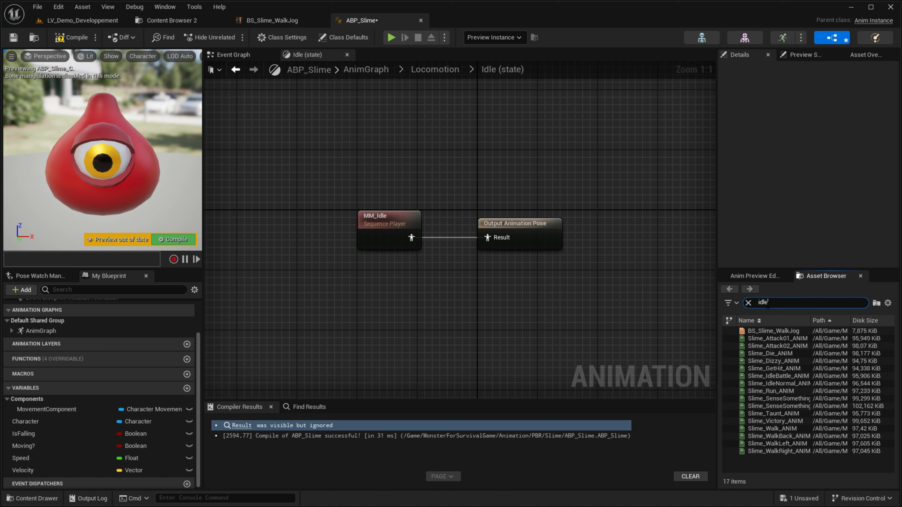
pyautogui.moveTo(774, 330)
pyautogui.moveTo(774, 330); pyautogui.dragTo(336, 143)
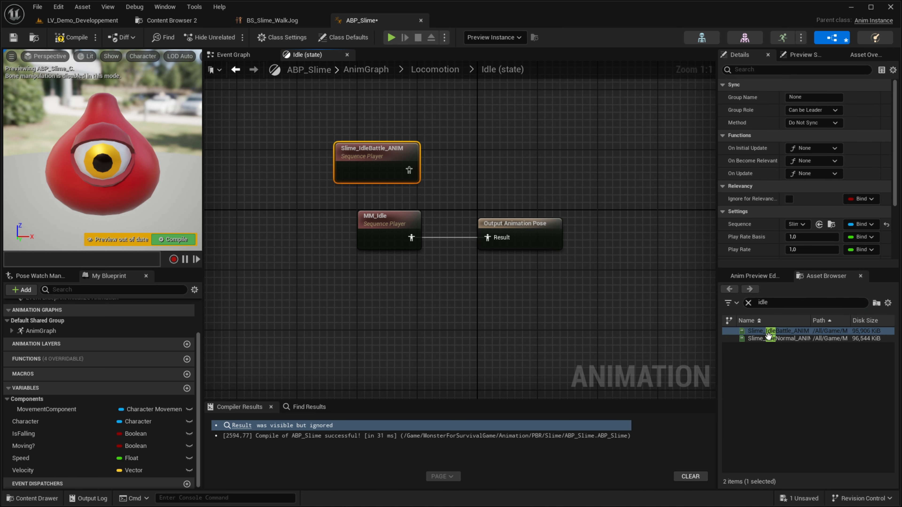
pyautogui.moveTo(768, 338)
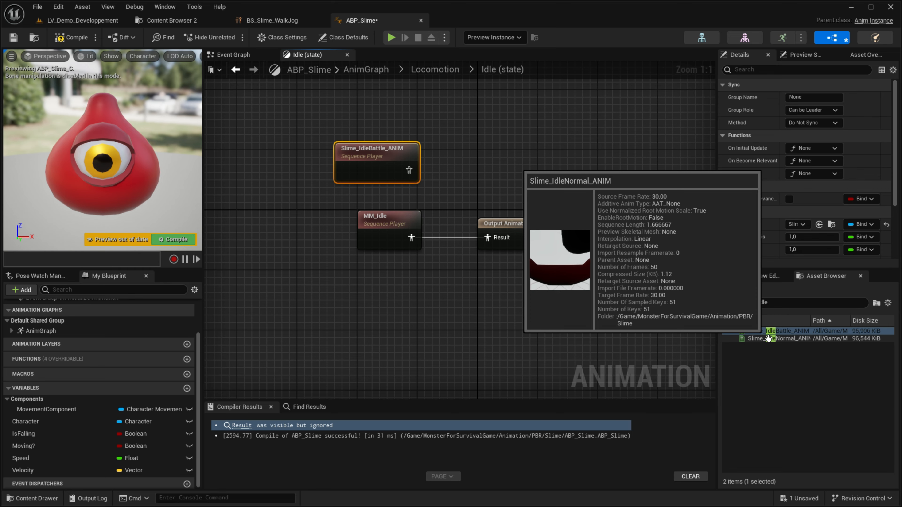
pyautogui.moveTo(768, 338); pyautogui.dragTo(427, 167)
# Replace MM_Idle with Slime_IdleNormal_ANIM, aligned with and connected to Output Animation Pose, and compile.
pyautogui.moveTo(489, 280); pyautogui.dragTo(492, 282)
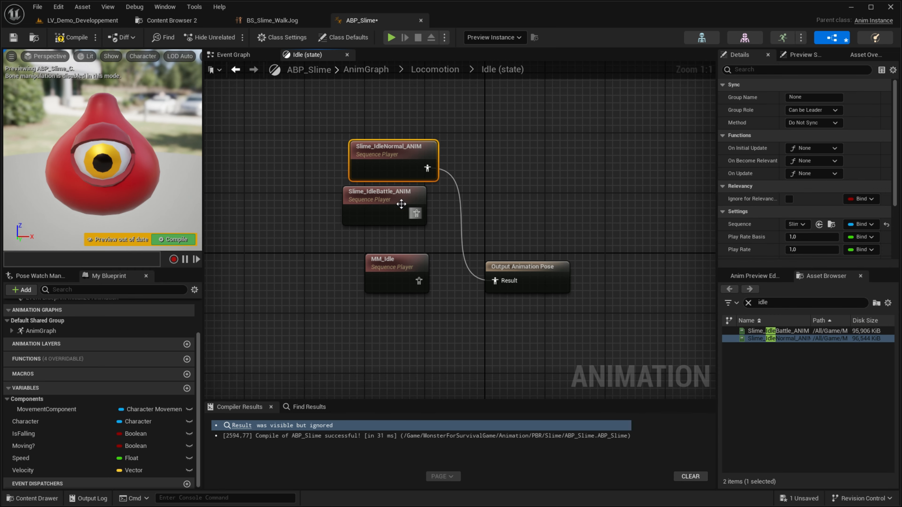
pyautogui.press('Delete')
pyautogui.moveTo(323, 304); pyautogui.dragTo(390, 275)
pyautogui.moveTo(306, 181); pyautogui.dragTo(582, 301)
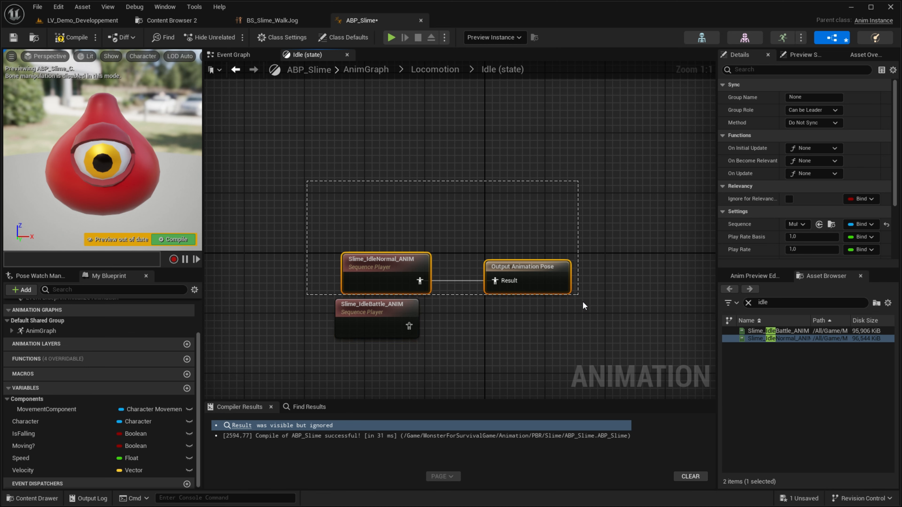
pyautogui.click(426, 215)
pyautogui.moveTo(573, 270); pyautogui.dragTo(573, 269)
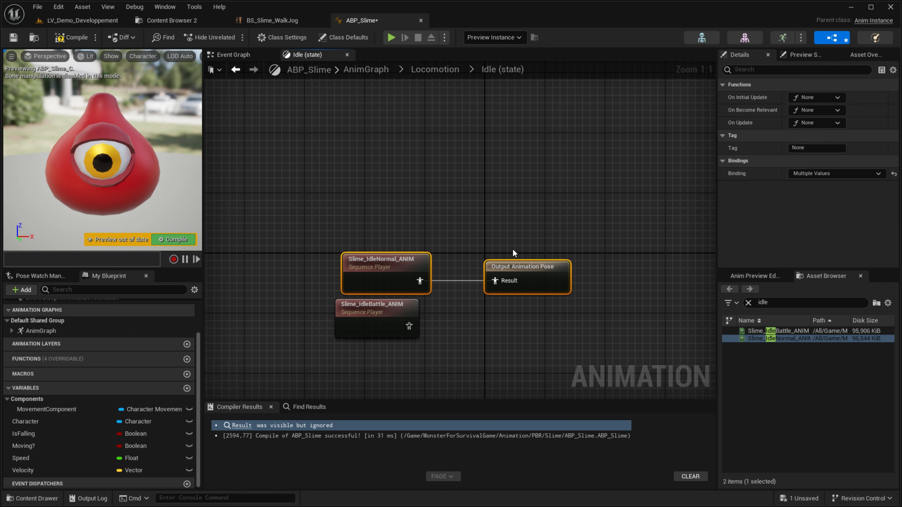
pyautogui.click(514, 250)
pyautogui.click(748, 303)
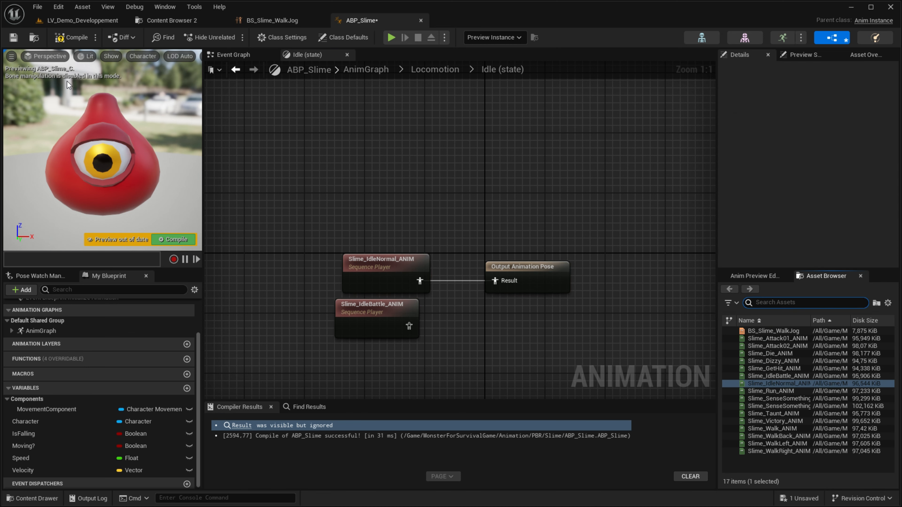
pyautogui.click(66, 38)
# Try Slime_IdleBattle_ANIM as the Idle state's output pose in the compiled preview, and reconnect Slime_IdleNormal_ANIM.
pyautogui.moveTo(496, 285); pyautogui.dragTo(498, 285)
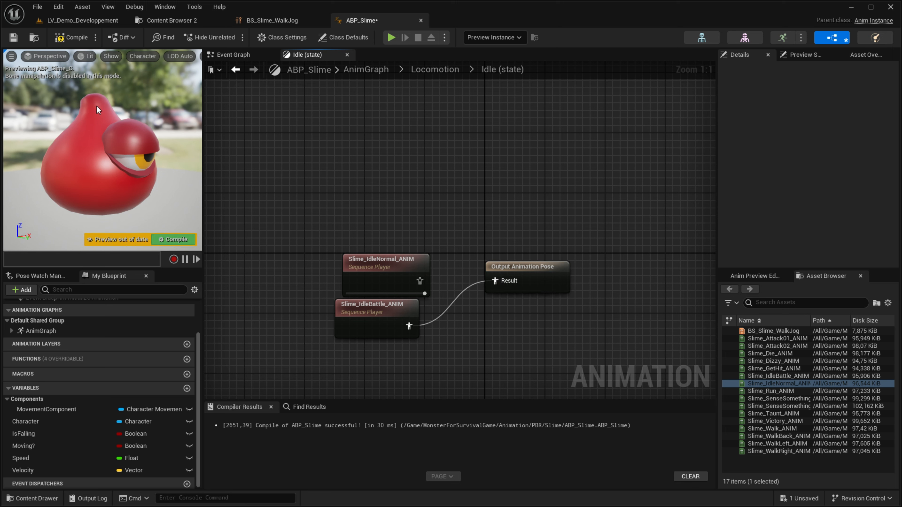
pyautogui.click(76, 37)
pyautogui.moveTo(419, 281); pyautogui.dragTo(504, 286)
pyautogui.click(76, 37)
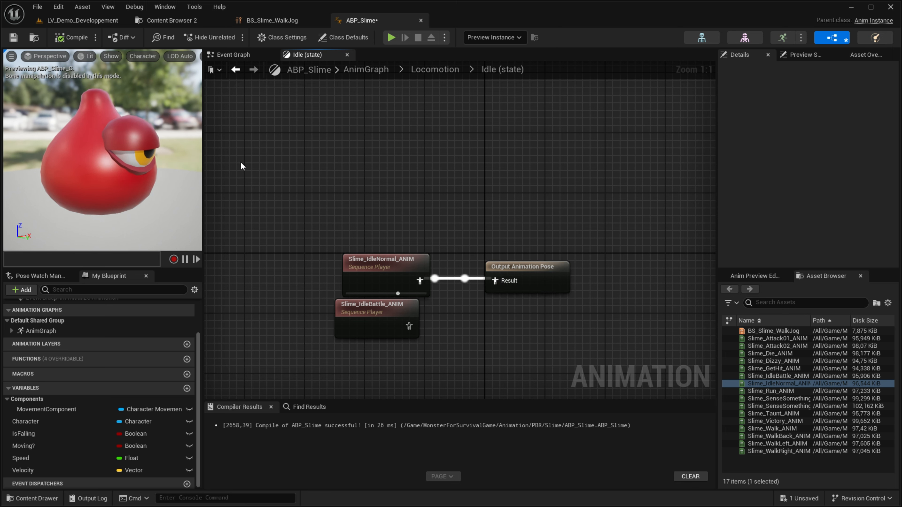
# Check the Loop Animation setting of the Slime_IdleNormal_ANIM node by filtering its details for "loop", and recompile.
pyautogui.click(391, 280)
pyautogui.click(782, 70)
pyautogui.write('loop')
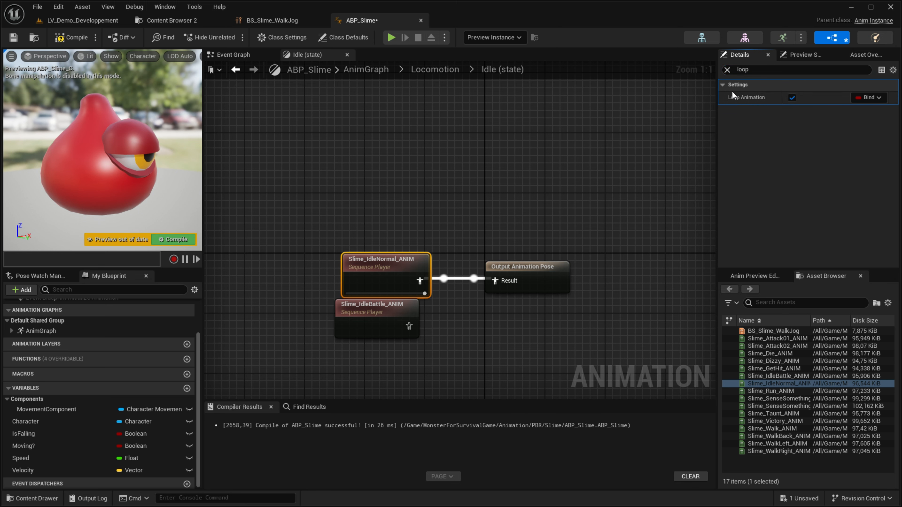
pyautogui.click(71, 36)
pyautogui.click(727, 69)
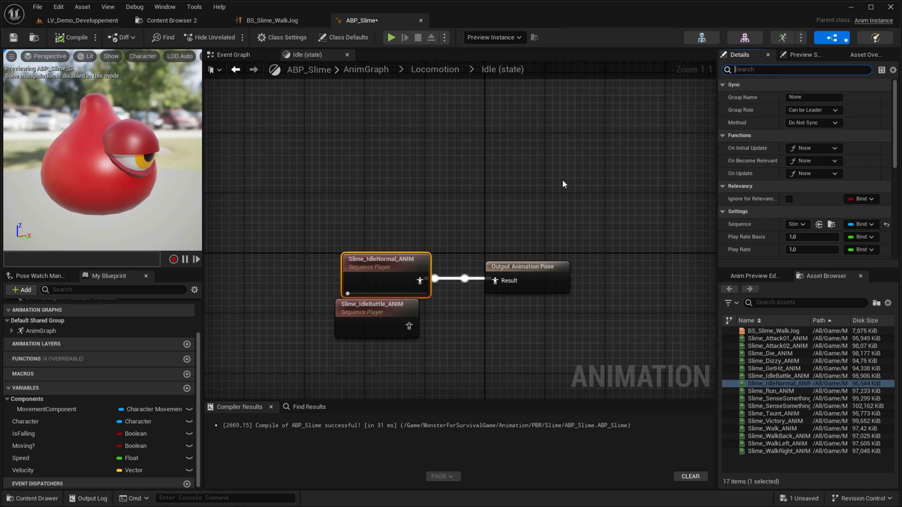
# Return to the Locomotion state machine and open the Walk/Run state, selecting its BS_Walk_Jog blendspace player.
pyautogui.doubleClick(493, 162)
pyautogui.doubleClick(322, 197)
pyautogui.hotkey('alt', 'Left')
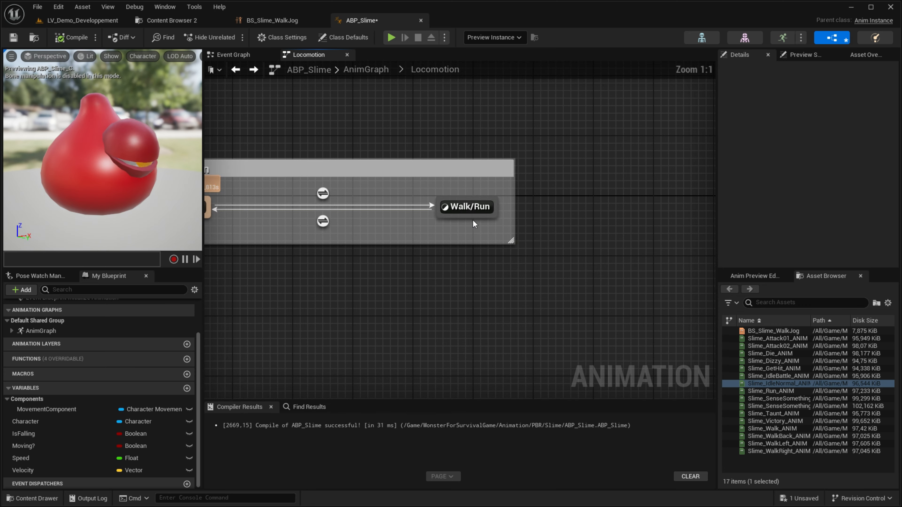
pyautogui.doubleClick(472, 204)
pyautogui.moveTo(442, 216); pyautogui.dragTo(440, 246)
pyautogui.moveTo(434, 251); pyautogui.dragTo(464, 351, button='right')
pyautogui.rightClick(452, 242)
pyautogui.press('Escape')
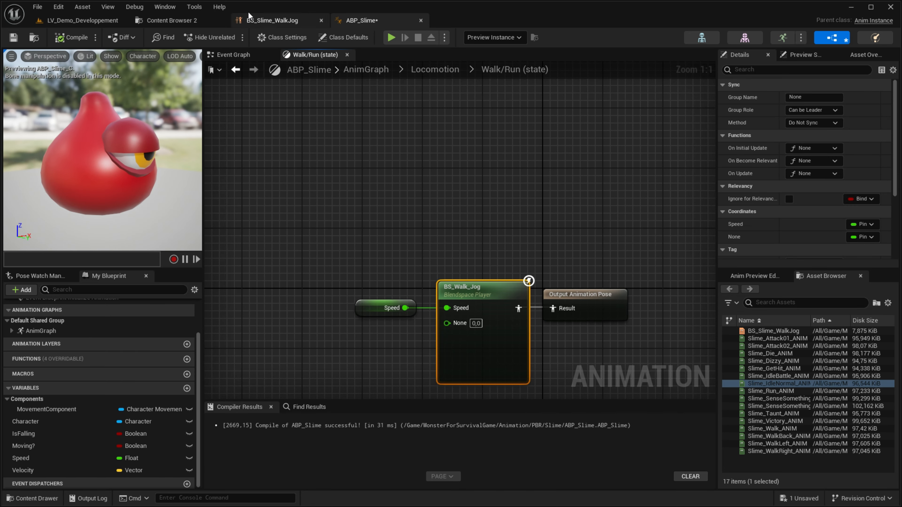
# Locate the BS_Slime_WalkJog blend space in the content folders and add it to the Walk/Run state graph.
pyautogui.click(171, 26)
pyautogui.click(212, 37)
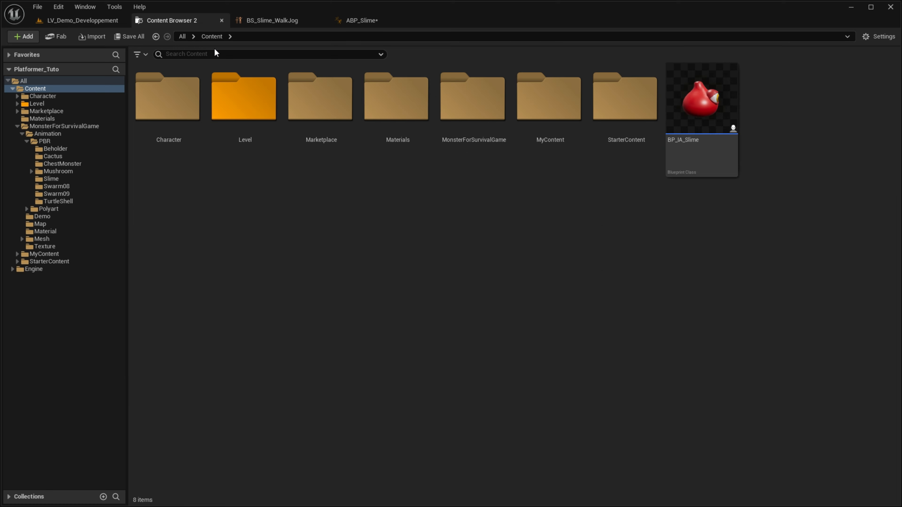
pyautogui.click(272, 20)
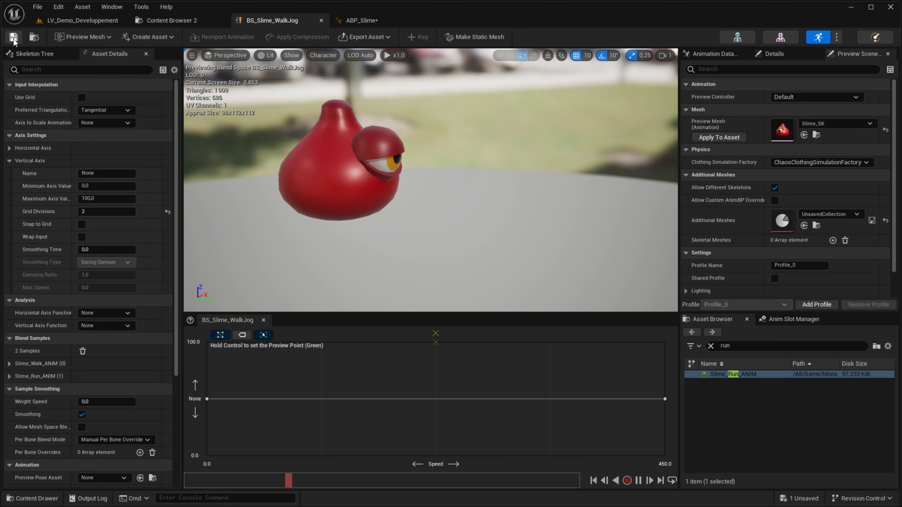
pyautogui.click(32, 35)
pyautogui.moveTo(245, 107); pyautogui.dragTo(419, 135)
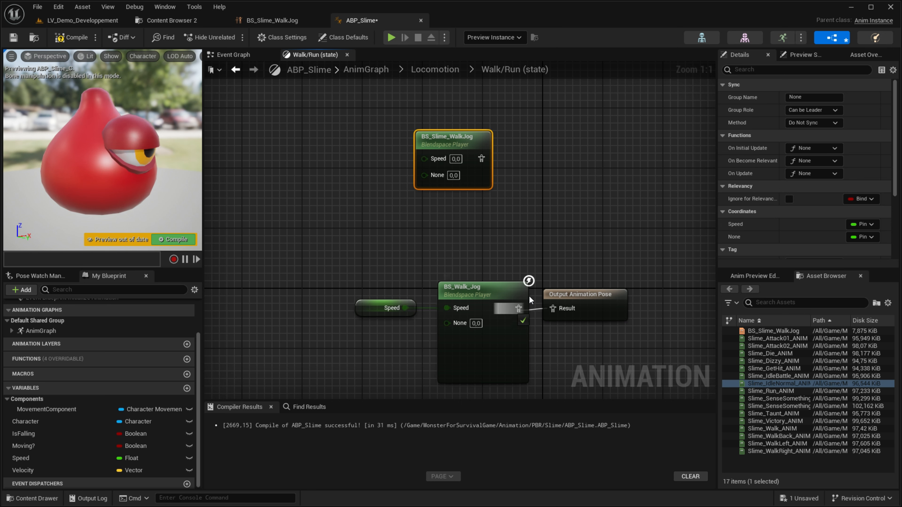
# Rewire Speed and the output pose to BS_Slime_WalkJog in the Walk/Run state, delete BS_Walk_Jog, and compile.
pyautogui.keyDown('ctrl'); pyautogui.moveTo(529, 297); pyautogui.dragTo(482, 159); pyautogui.keyUp('ctrl')
pyautogui.keyDown('ctrl'); pyautogui.moveTo(446, 308); pyautogui.dragTo(423, 159); pyautogui.keyUp('ctrl')
pyautogui.click(74, 38)
pyautogui.click(482, 294)
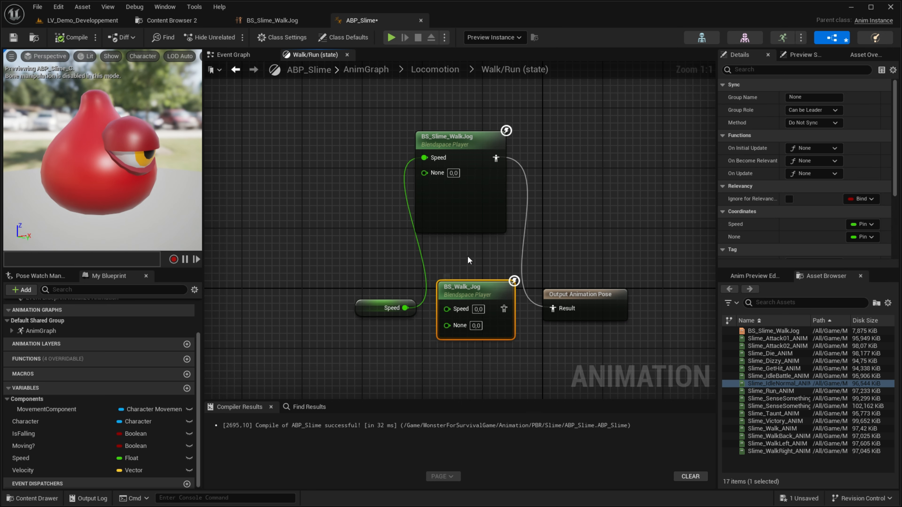
pyautogui.press('Delete')
pyautogui.moveTo(507, 138); pyautogui.dragTo(521, 287)
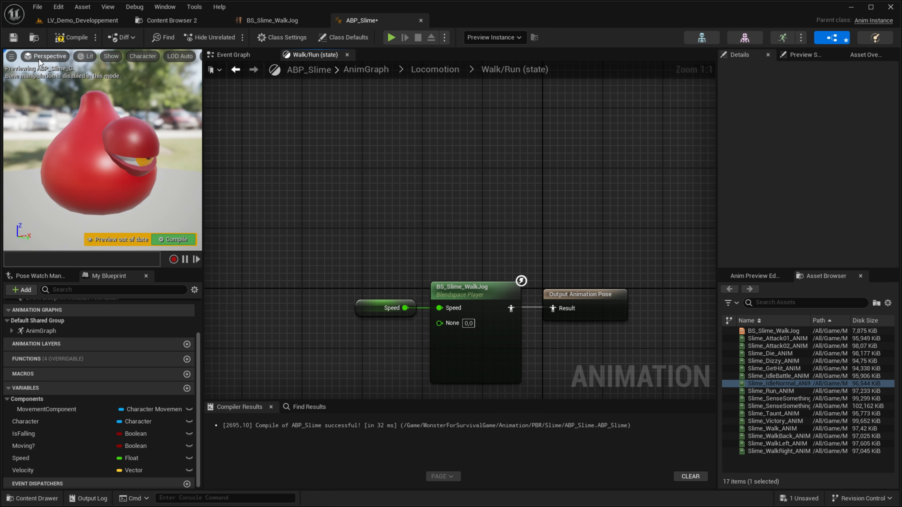
pyautogui.click(56, 41)
# Open BP_IA_Slime from the Content folder, set its mesh's Anim Class to ABP_Slime, and compile.
pyautogui.click(35, 37)
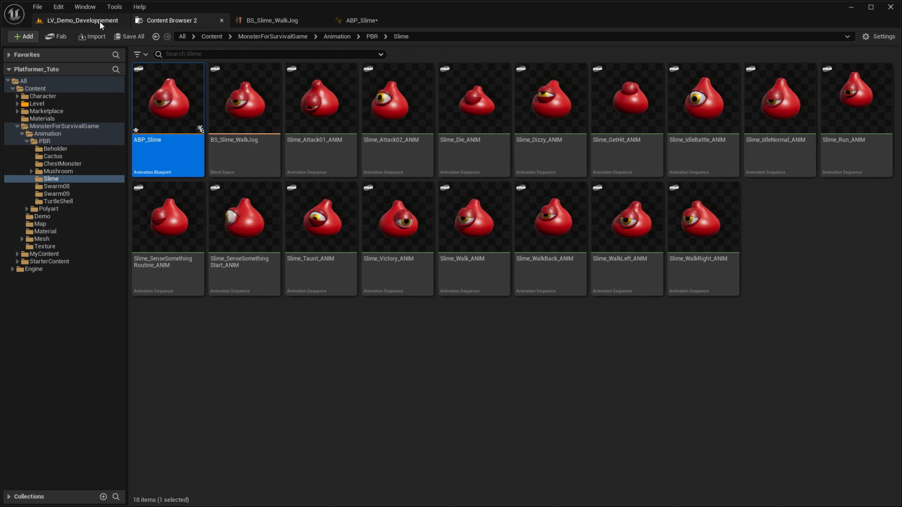
pyautogui.click(82, 21)
pyautogui.doubleClick(419, 366)
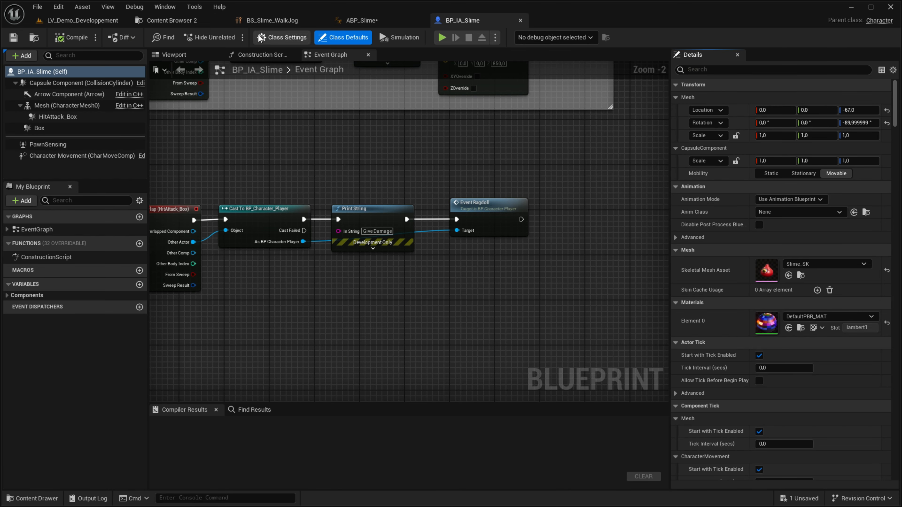
pyautogui.click(174, 54)
pyautogui.click(408, 258)
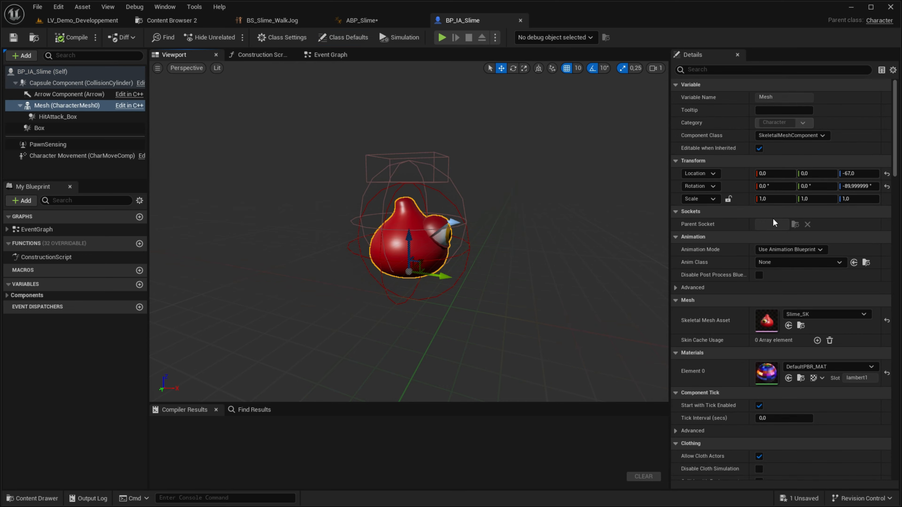
pyautogui.click(785, 262)
pyautogui.click(795, 308)
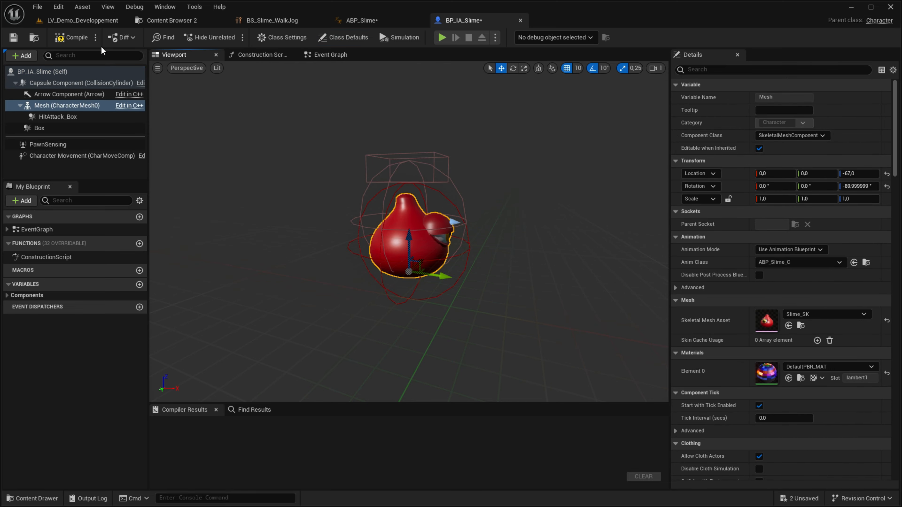
pyautogui.click(71, 38)
# Play the LV_Demo_Developpement level full screen and move the character around the slime to check its idle and movement animations.
pyautogui.click(85, 21)
pyautogui.moveTo(371, 159); pyautogui.dragTo(391, 153, button='right')
pyautogui.press('F11')
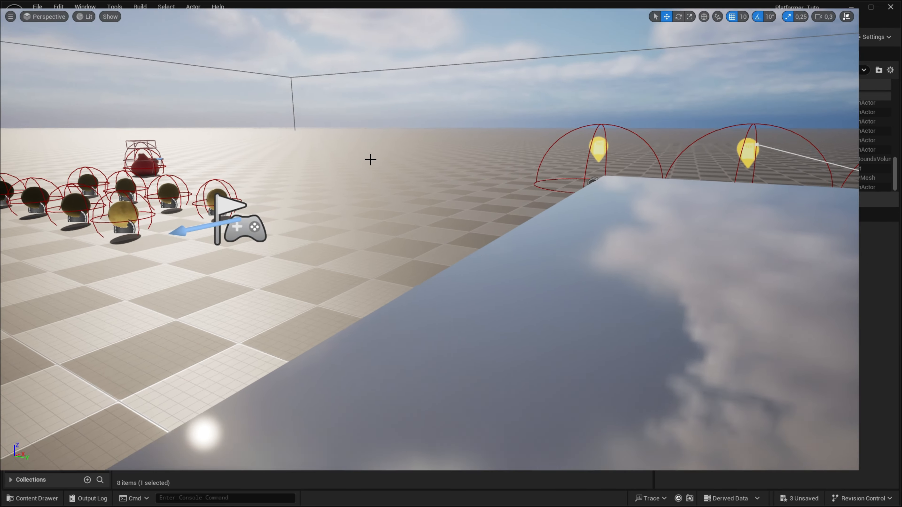
pyautogui.hotkey('alt', 'p')
pyautogui.press('w')
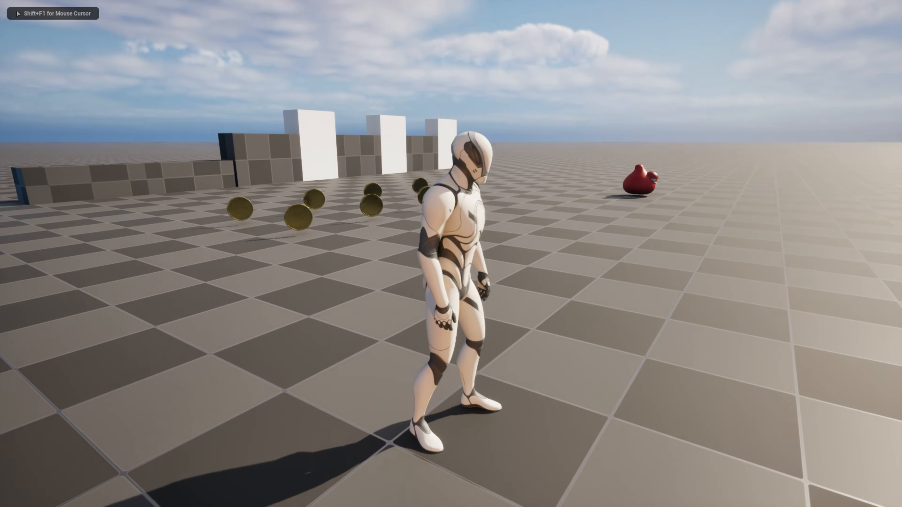
pyautogui.press('w')
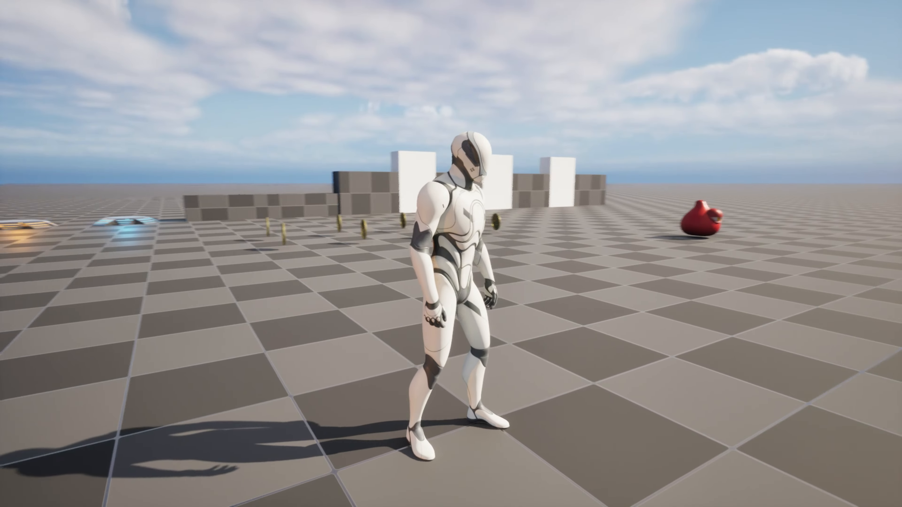
pyautogui.press('d')
pyautogui.press('a')
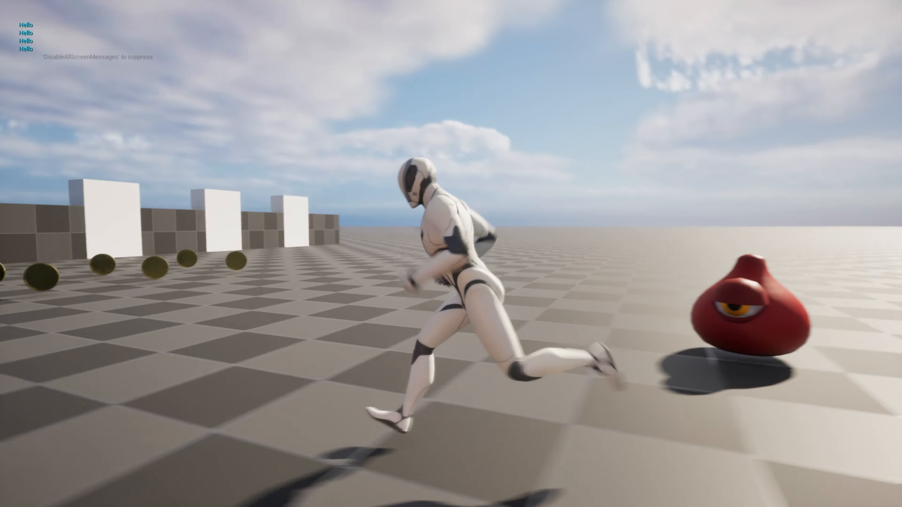
pyautogui.press('s')
pyautogui.press('Escape')
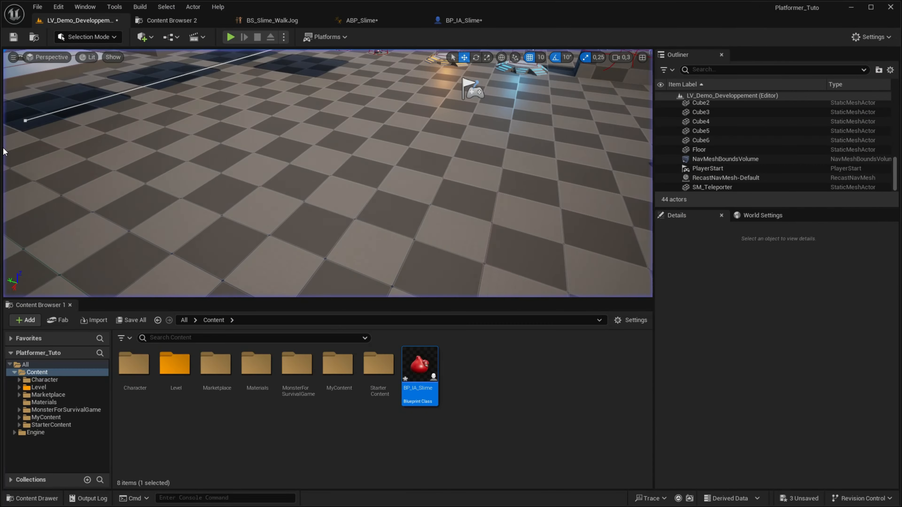
# Delete the Movement Component, Get Current Acceleration and not-equal nodes from the Is Moving? section of ABP_Slime's event graph.
pyautogui.click(361, 20)
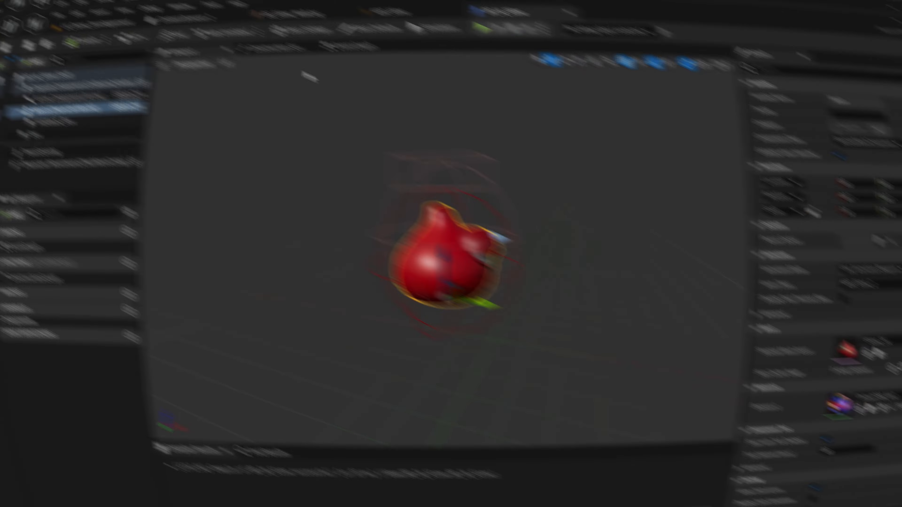
pyautogui.click(284, 20)
pyautogui.click(354, 23)
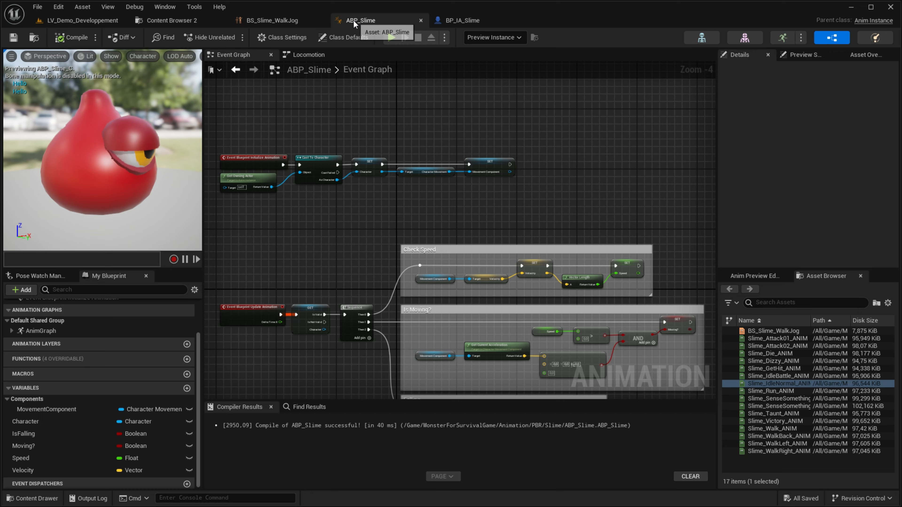
pyautogui.scroll(3, 440, 213)
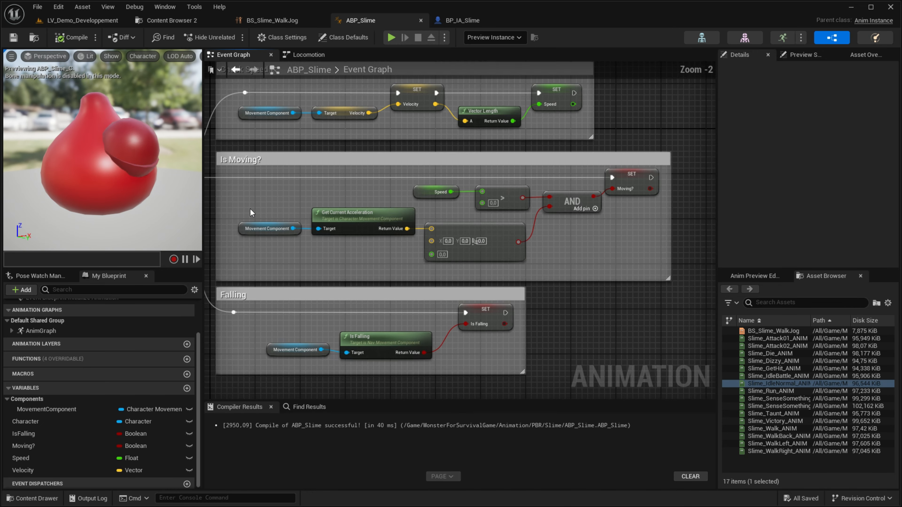
pyautogui.scroll(2, 390, 213)
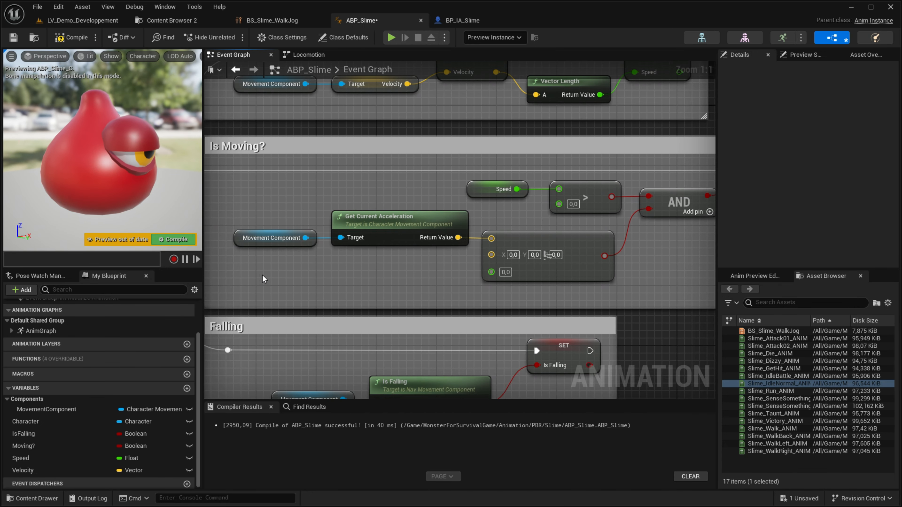
pyautogui.moveTo(261, 275); pyautogui.dragTo(519, 244)
pyautogui.press('Delete')
# Connect the Speed greater-than comparison directly to the Moving? setter, delete the AND node, and move the Speed nodes closer to the setter.
pyautogui.moveTo(622, 245); pyautogui.dragTo(400, 291, button='right')
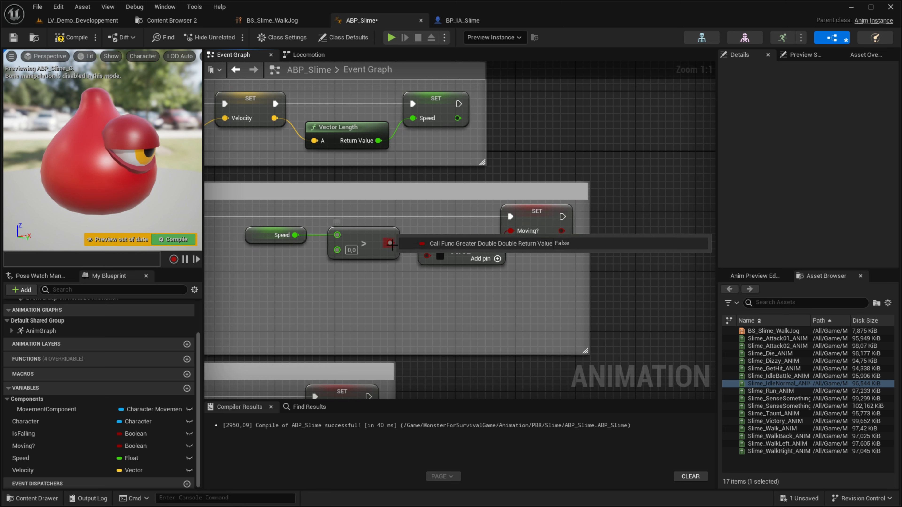
pyautogui.moveTo(502, 231); pyautogui.dragTo(510, 232)
pyautogui.click(491, 249)
pyautogui.press('Delete')
pyautogui.click(352, 250)
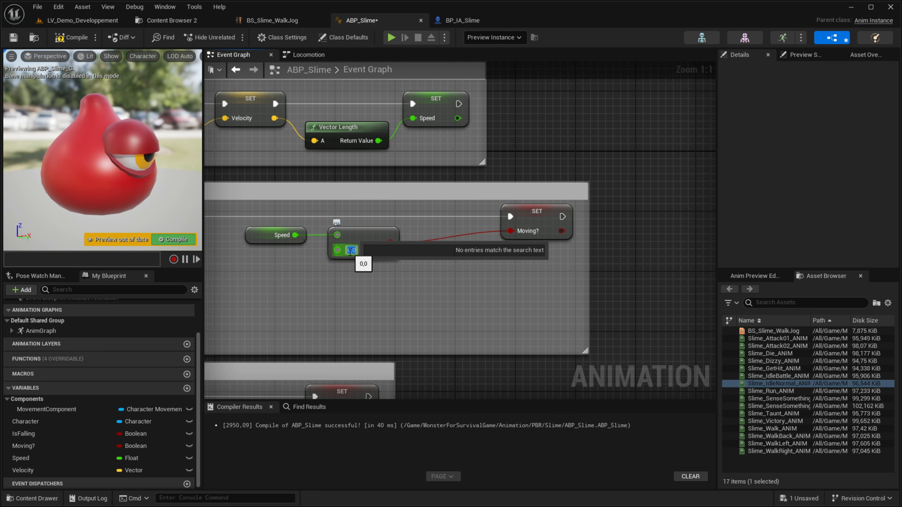
pyautogui.moveTo(245, 267); pyautogui.dragTo(425, 251)
pyautogui.click(375, 300)
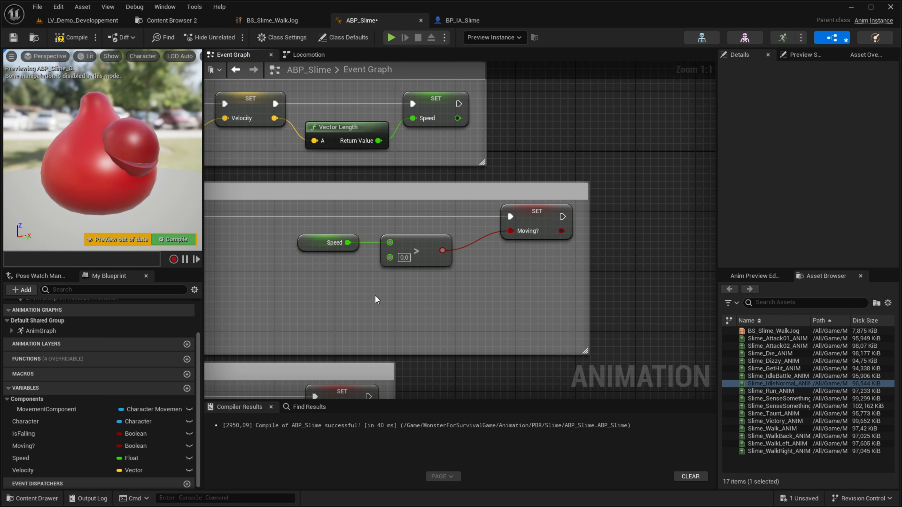
pyautogui.scroll(-2, 375, 298)
pyautogui.moveTo(270, 210); pyautogui.dragTo(407, 232, button='right')
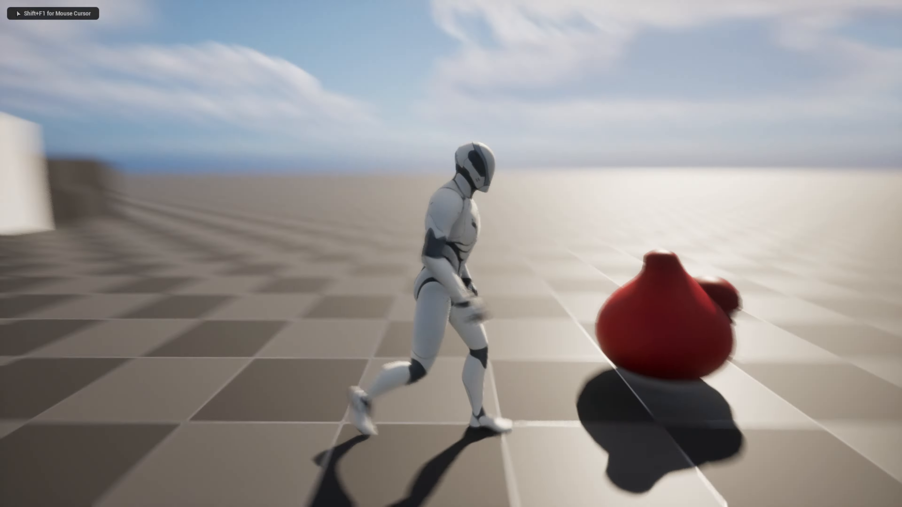
# Play-test the level again, running around the slime to watch its walk animation and jumping on it, and end the session.
pyautogui.press('s')
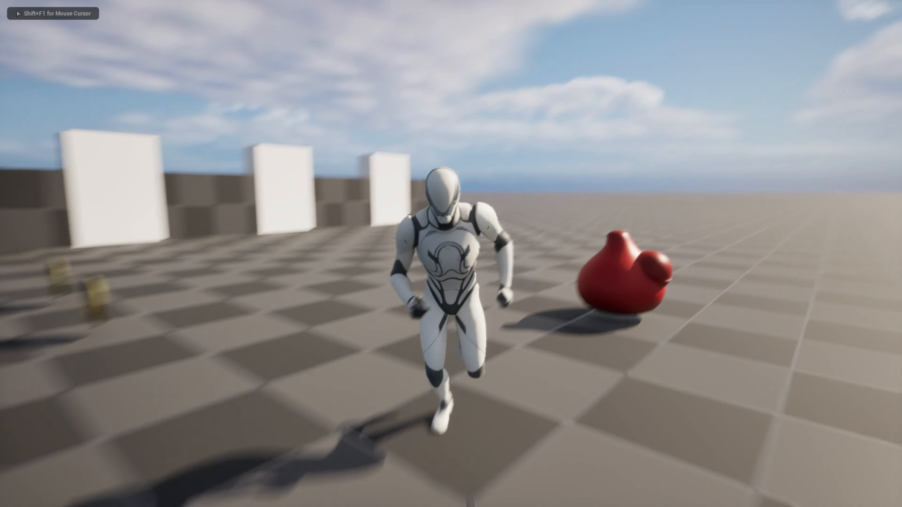
pyautogui.press('s')
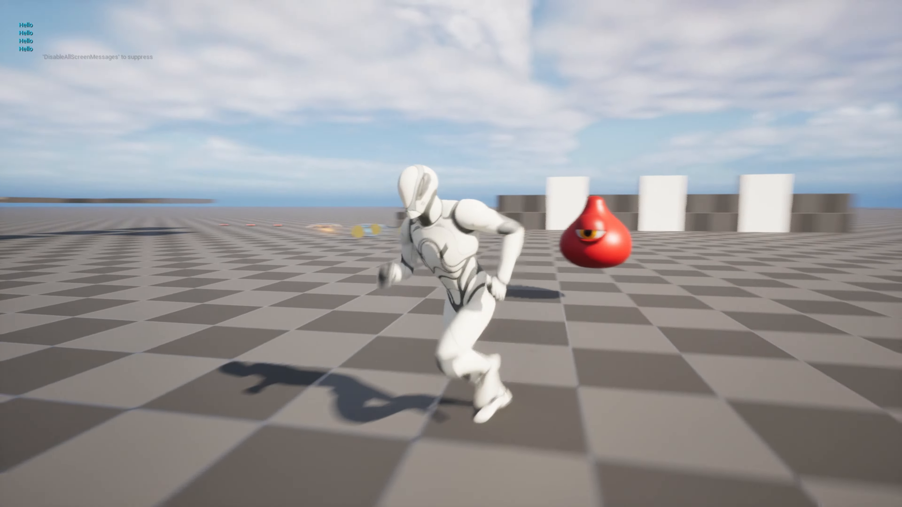
pyautogui.press('space')
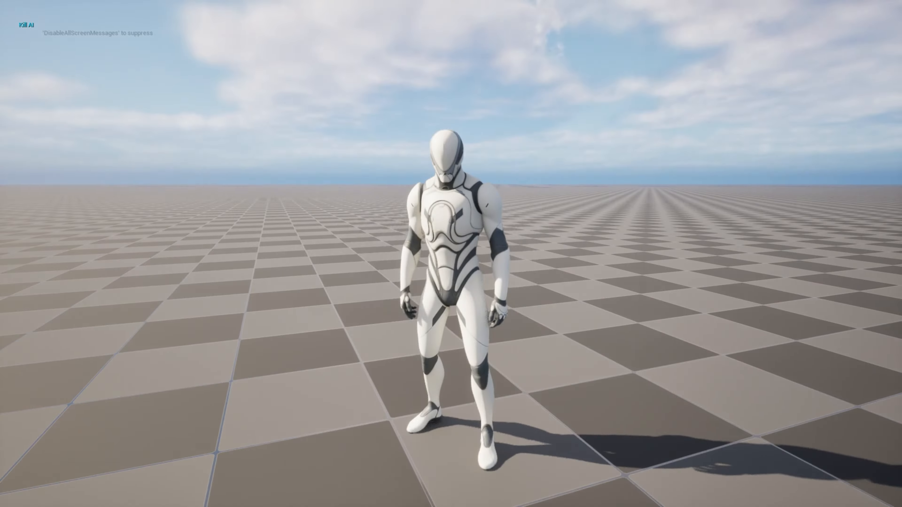
pyautogui.press('Escape')
pyautogui.press('s')
pyautogui.press('d')
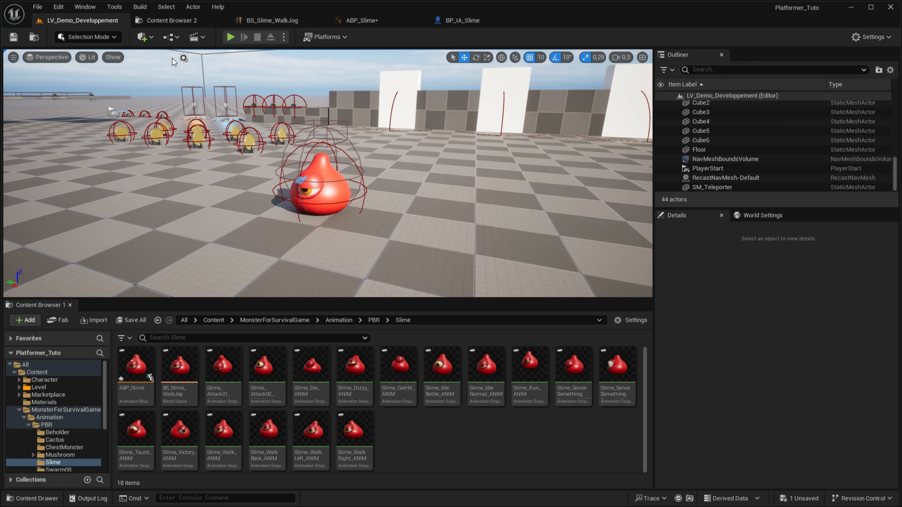
# Insert a DefaultSlot slot node between the Locomotion state machine and Output Pose in ABP_Slime's AnimGraph.
pyautogui.click(366, 21)
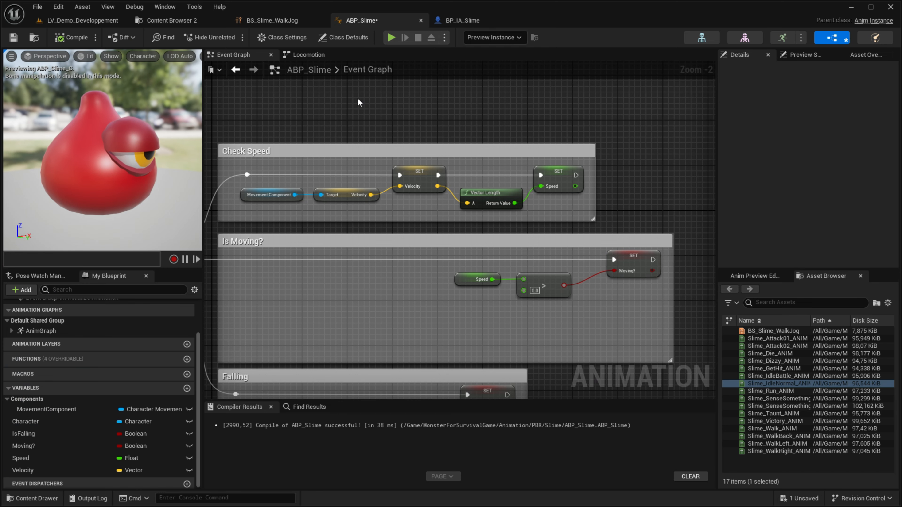
pyautogui.click(309, 54)
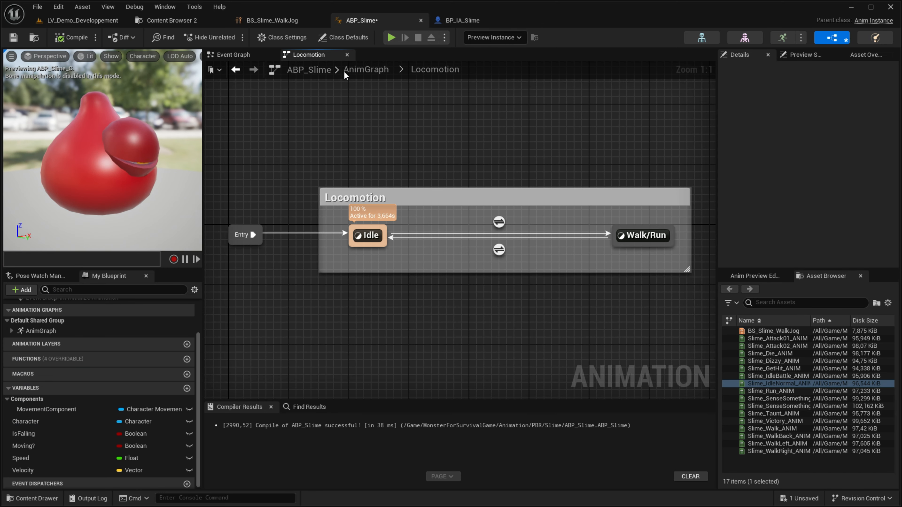
pyautogui.click(382, 67)
pyautogui.moveTo(294, 311); pyautogui.dragTo(490, 302)
pyautogui.moveTo(384, 303); pyautogui.dragTo(540, 334, button='right')
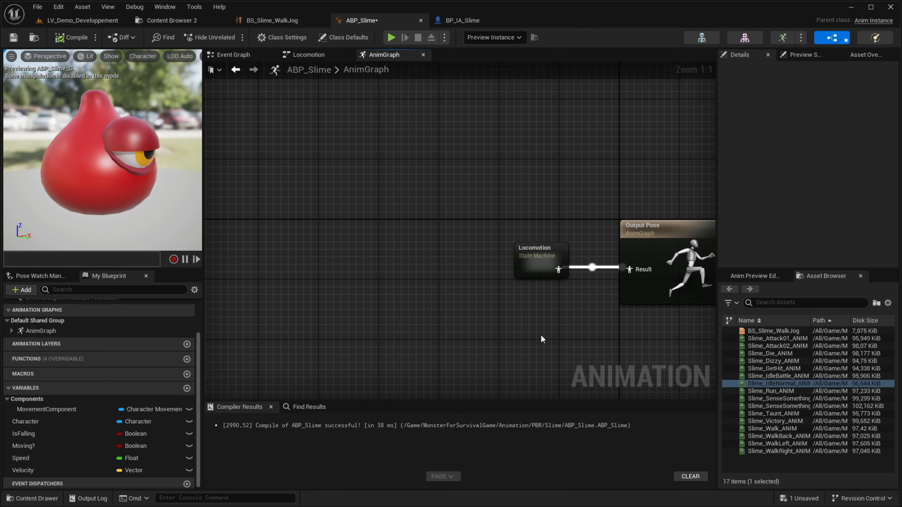
pyautogui.click(541, 254)
pyautogui.moveTo(541, 255); pyautogui.dragTo(392, 281)
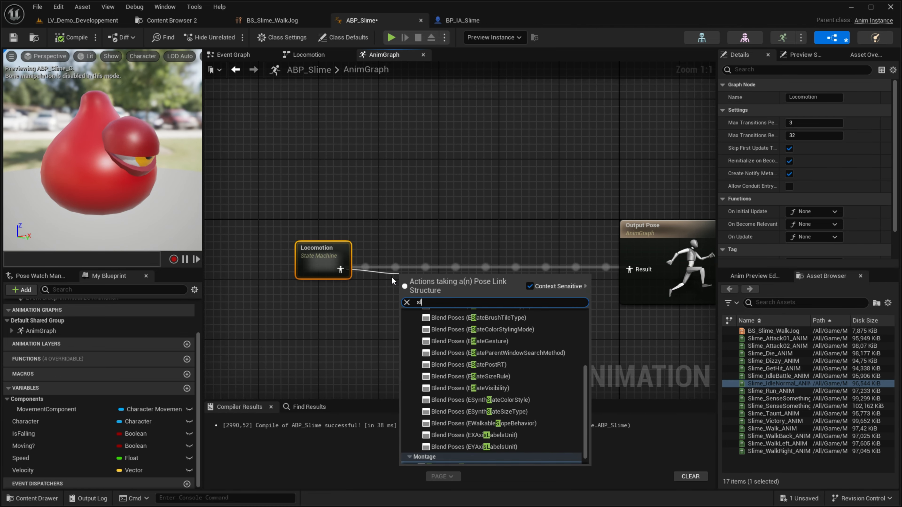
pyautogui.write('slot')
pyautogui.press('Return')
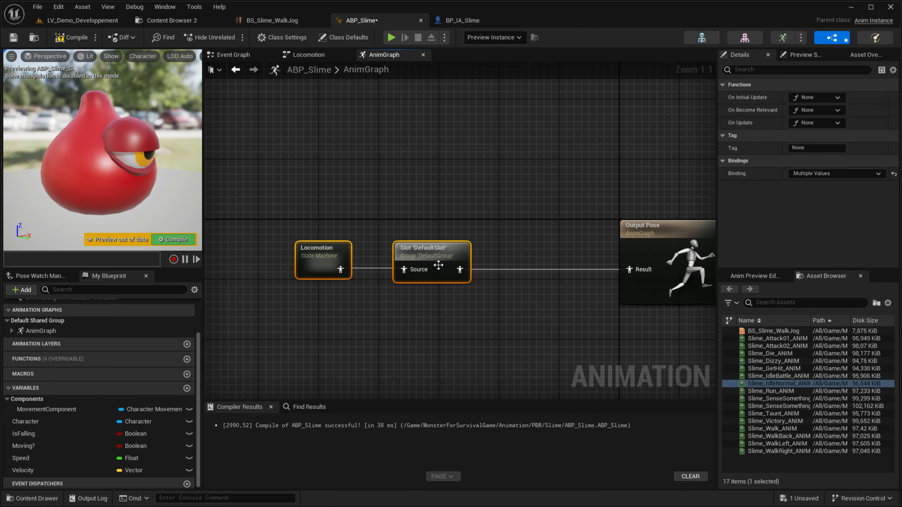
# Move the Locomotion and DefaultSlot nodes closer to Output Pose, and close ABP_Slime.
pyautogui.moveTo(439, 264); pyautogui.dragTo(522, 266)
pyautogui.click(459, 360)
pyautogui.moveTo(529, 314); pyautogui.dragTo(529, 315)
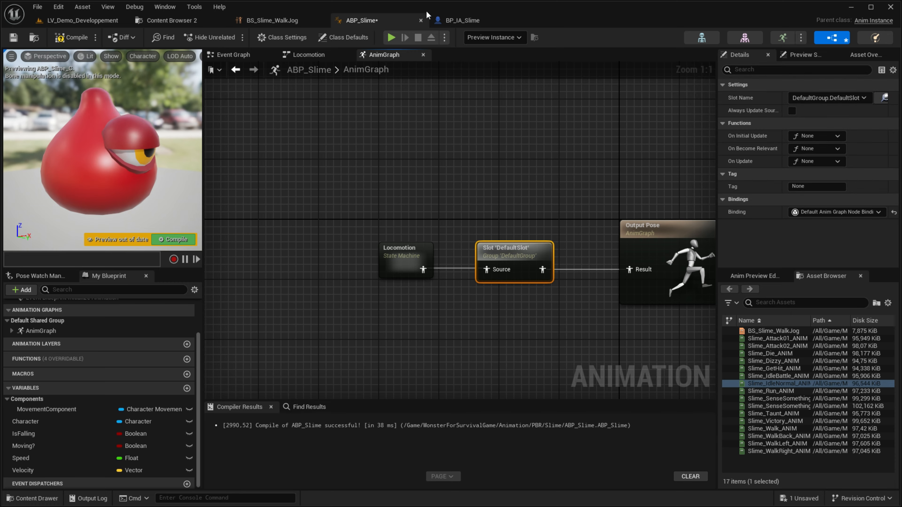
pyautogui.middleClick(372, 21)
# Create an animation montage from Slime_Die_ANIM and name it AM_Slime_Die.
pyautogui.click(189, 21)
pyautogui.click(529, 358)
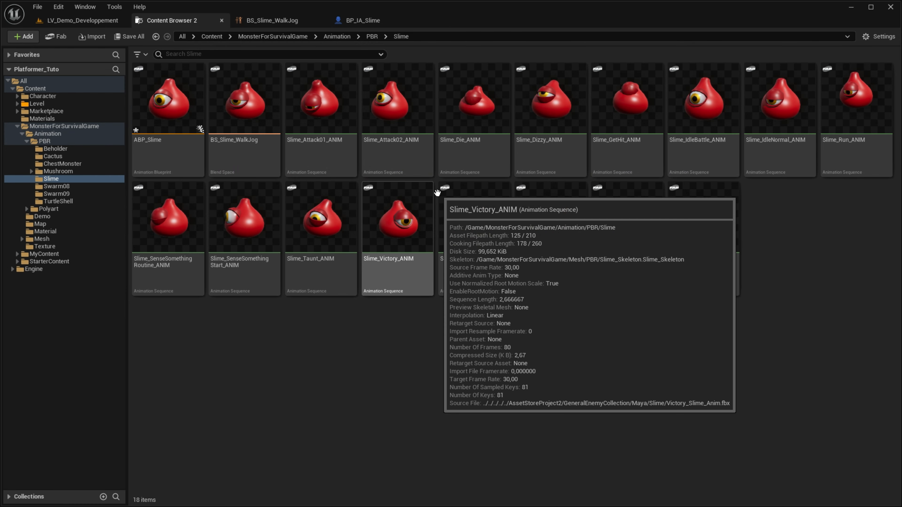
pyautogui.rightClick(465, 114)
pyautogui.moveTo(568, 205)
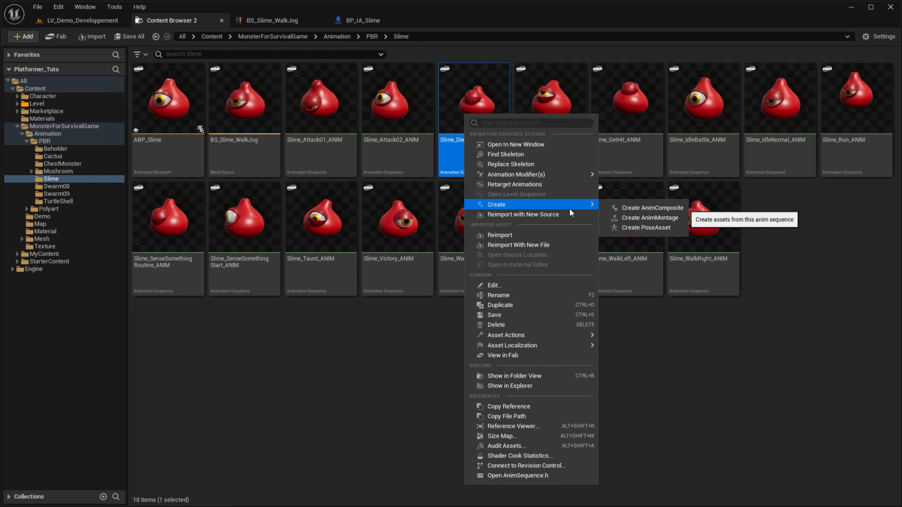
pyautogui.click(639, 220)
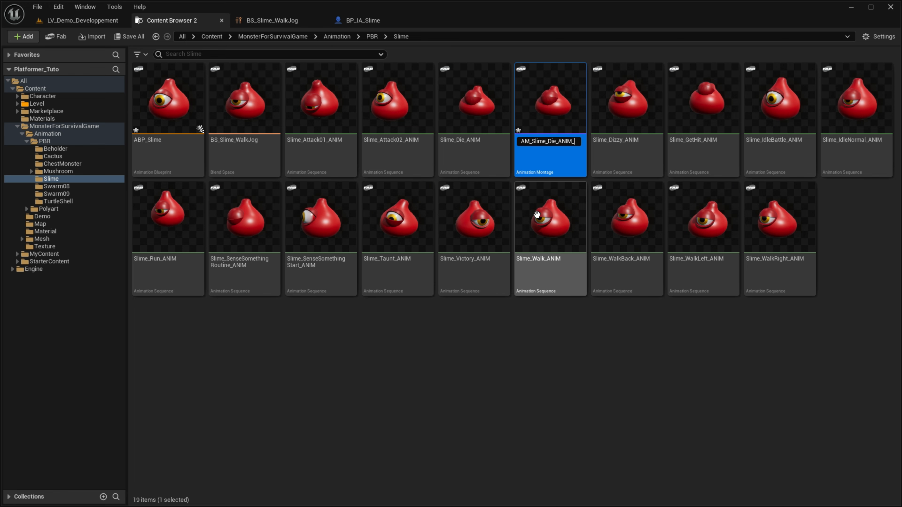
pyautogui.write('AM_Slime_Die')
pyautogui.press('Return')
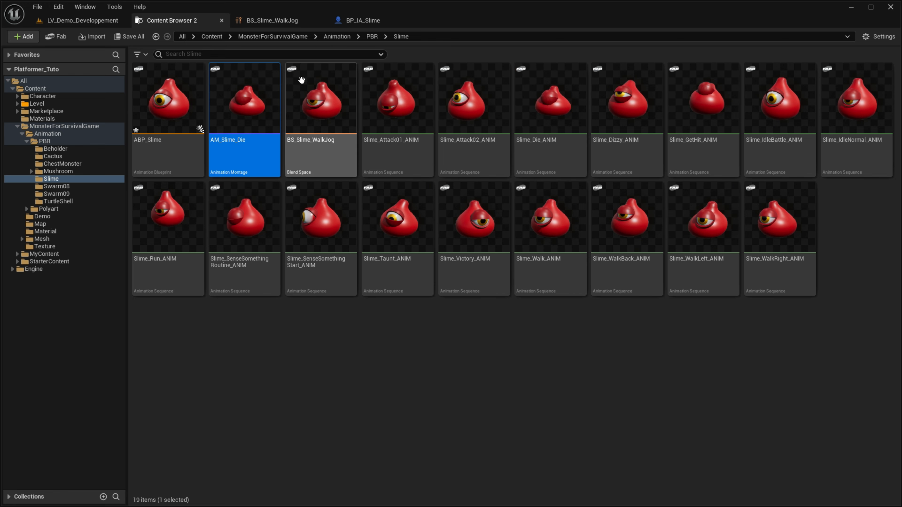
# In BP_IA_Slime's Event Graph, move the Destroy Actor node away from Launch Character to free space between them.
pyautogui.click(364, 19)
pyautogui.click(327, 55)
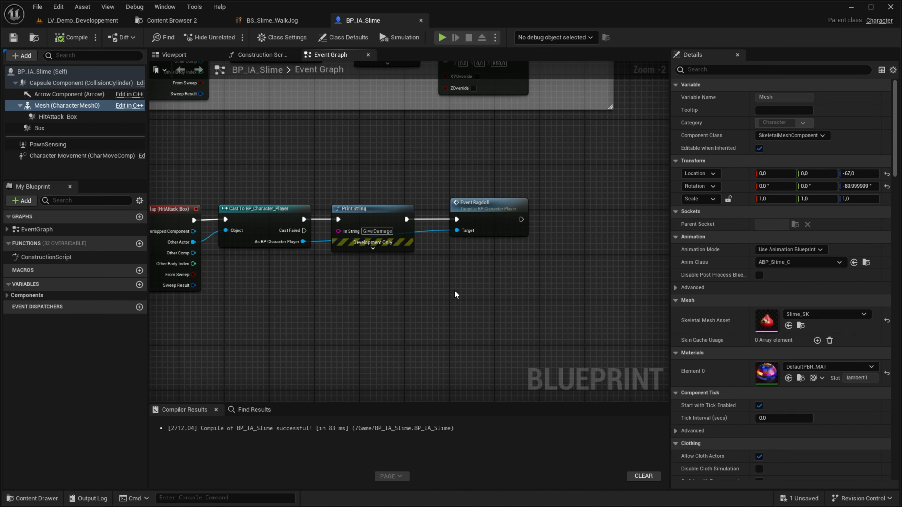
pyautogui.moveTo(456, 294); pyautogui.dragTo(350, 286, button='right')
pyautogui.moveTo(416, 177); pyautogui.dragTo(407, 397, button='right')
pyautogui.click(485, 224)
pyautogui.moveTo(485, 224); pyautogui.dragTo(302, 219, button='right')
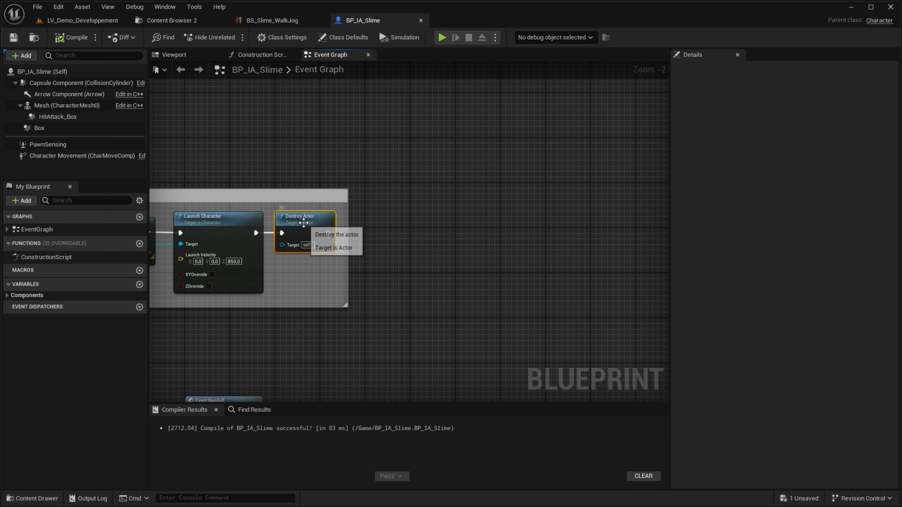
pyautogui.moveTo(302, 219); pyautogui.dragTo(510, 224)
# Insert a Play Montage node between Launch Character and Destroy Actor, with AM_Slime_Die as the montage to play.
pyautogui.moveTo(256, 233); pyautogui.dragTo(285, 238)
pyautogui.write('play ani')
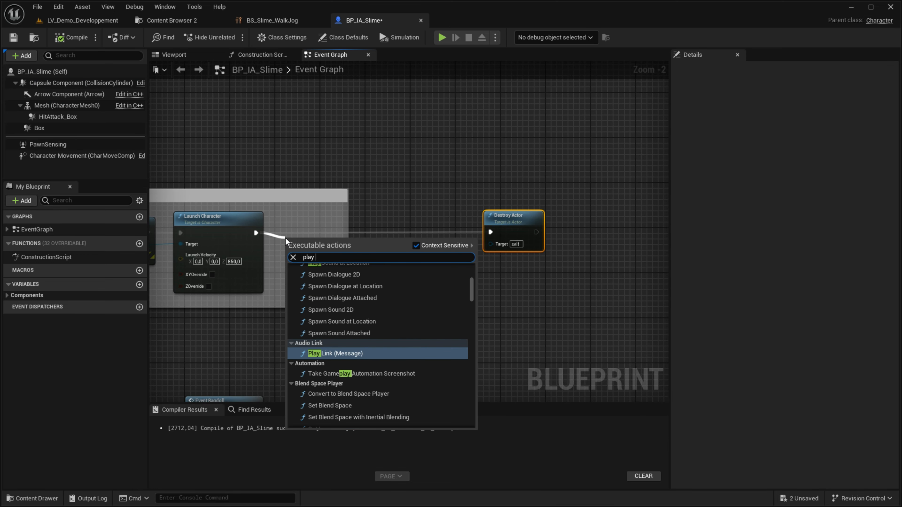
pyautogui.press('Up')
pyautogui.press('Up')
pyautogui.press('Up')
pyautogui.press('Up')
pyautogui.press('Up')
pyautogui.press('Up')
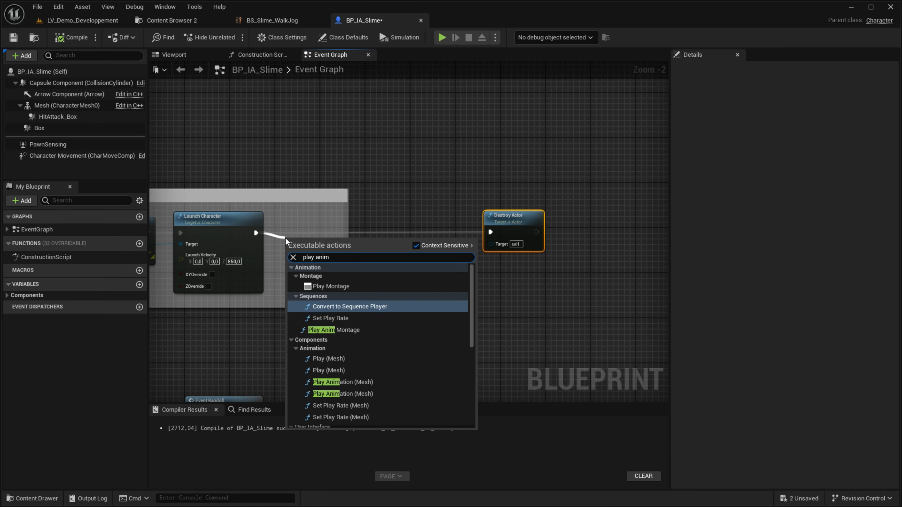
pyautogui.press('Return')
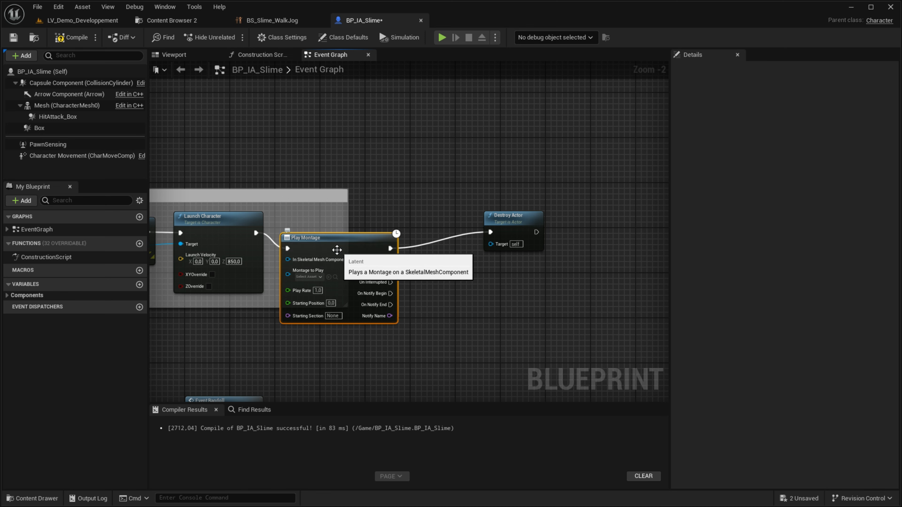
pyautogui.moveTo(394, 248); pyautogui.dragTo(456, 231)
pyautogui.scroll(2, 308, 260)
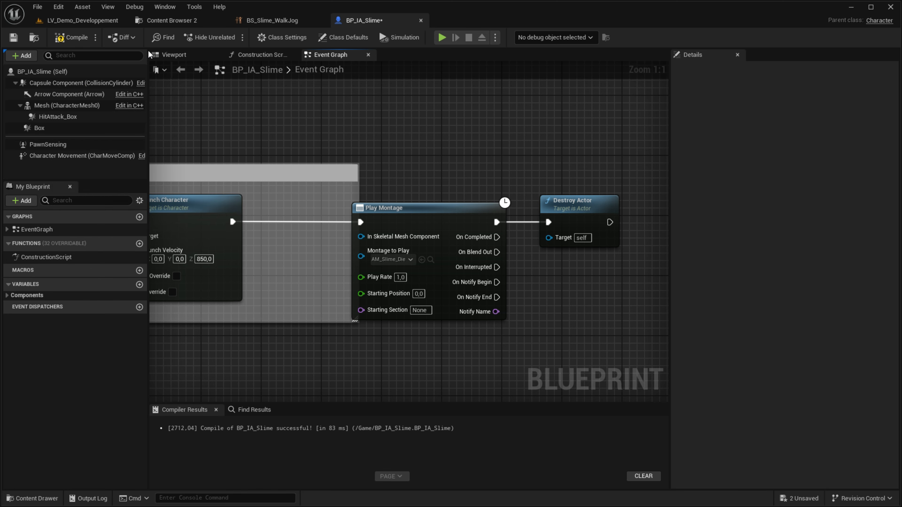
# Add a Mesh reference, connect it to Play Montage's In Skeletal Mesh Component input, and straighten the connection.
pyautogui.click(174, 54)
pyautogui.click(67, 105)
pyautogui.click(330, 54)
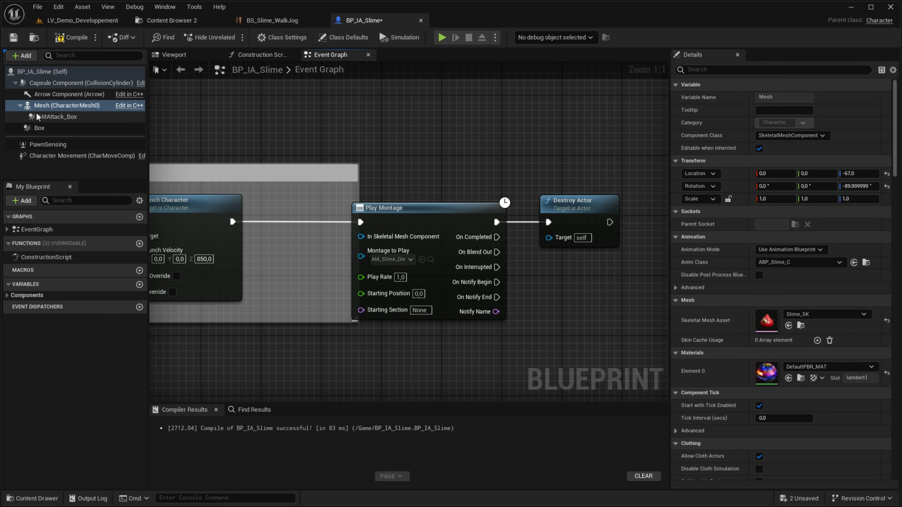
pyautogui.moveTo(66, 106); pyautogui.dragTo(262, 192)
pyautogui.moveTo(257, 259); pyautogui.dragTo(258, 259)
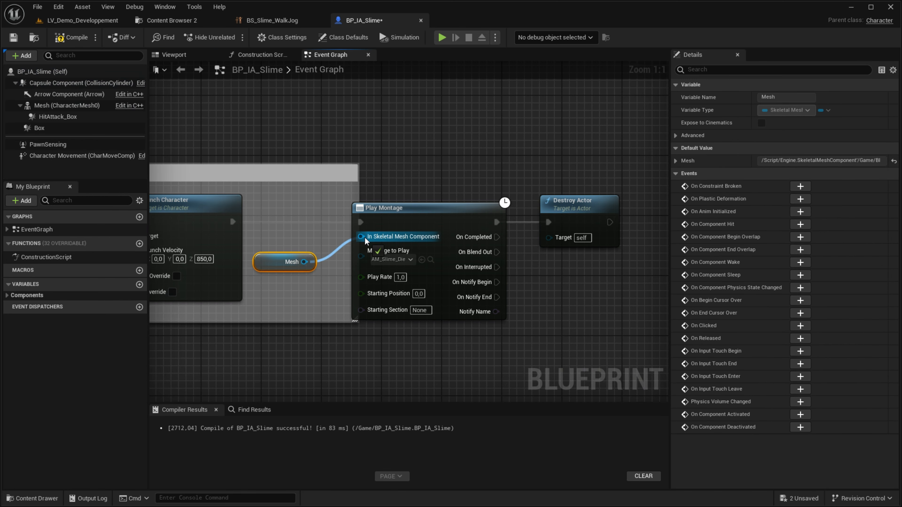
pyautogui.moveTo(365, 238); pyautogui.dragTo(366, 238)
pyautogui.keyDown('shift'); pyautogui.click(412, 210); pyautogui.keyUp('shift')
pyautogui.press('q')
pyautogui.click(455, 176)
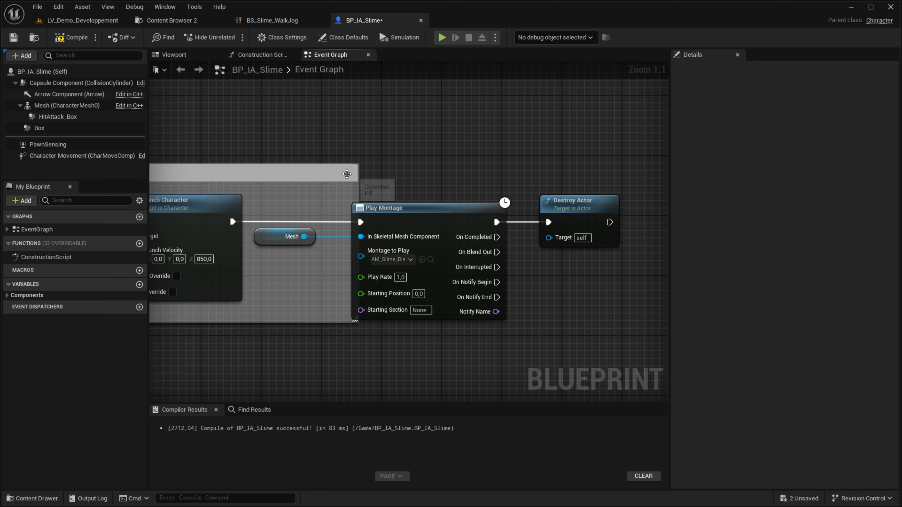
# Enlarge the Kill comment box so it encloses the Play Montage and Destroy Actor nodes.
pyautogui.moveTo(357, 192); pyautogui.dragTo(633, 240)
pyautogui.moveTo(551, 319); pyautogui.dragTo(546, 350)
pyautogui.moveTo(391, 360); pyautogui.dragTo(871, 358, button='right')
pyautogui.moveTo(366, 291); pyautogui.dragTo(209, 297, button='right')
pyautogui.moveTo(240, 306); pyautogui.dragTo(274, 244)
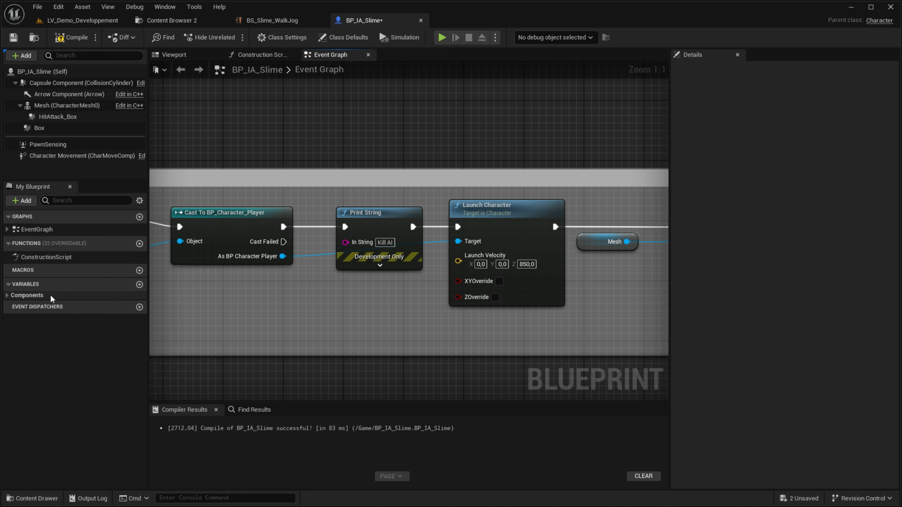
# Examine the HitAttack_Box overlap logic, from the BP_Character_Player cast through Print String to Event Ragdoll.
pyautogui.moveTo(263, 277); pyautogui.dragTo(411, 422, button='right')
pyautogui.scroll(-2, 358, 269)
pyautogui.moveTo(357, 269); pyautogui.dragTo(341, 406, button='right')
pyautogui.scroll(-1, 336, 325)
pyautogui.moveTo(336, 325); pyautogui.dragTo(336, 234, button='right')
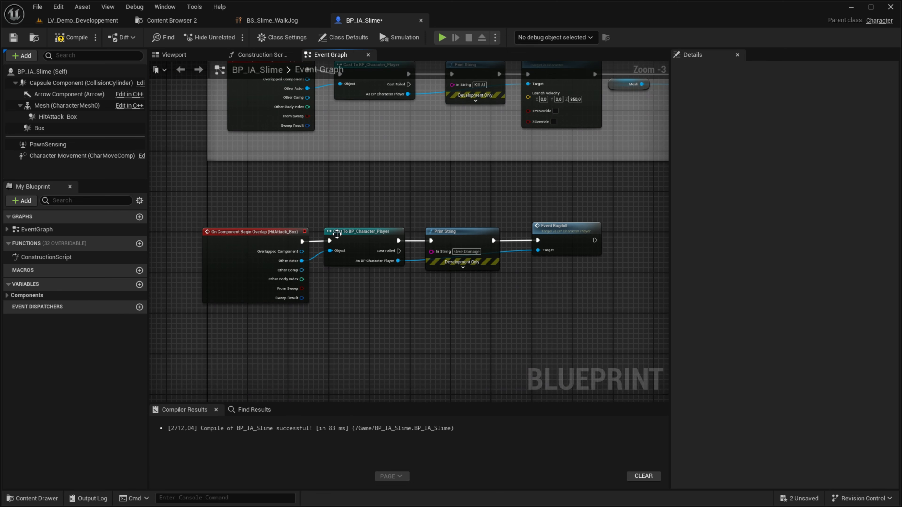
pyautogui.moveTo(131, 251)
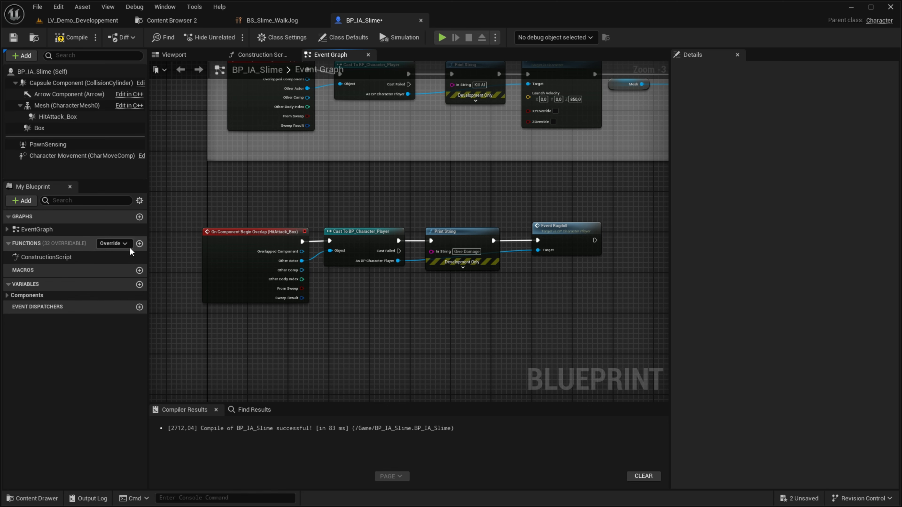
pyautogui.moveTo(412, 201); pyautogui.dragTo(262, 135, button='right')
pyautogui.scroll(3, 282, 163)
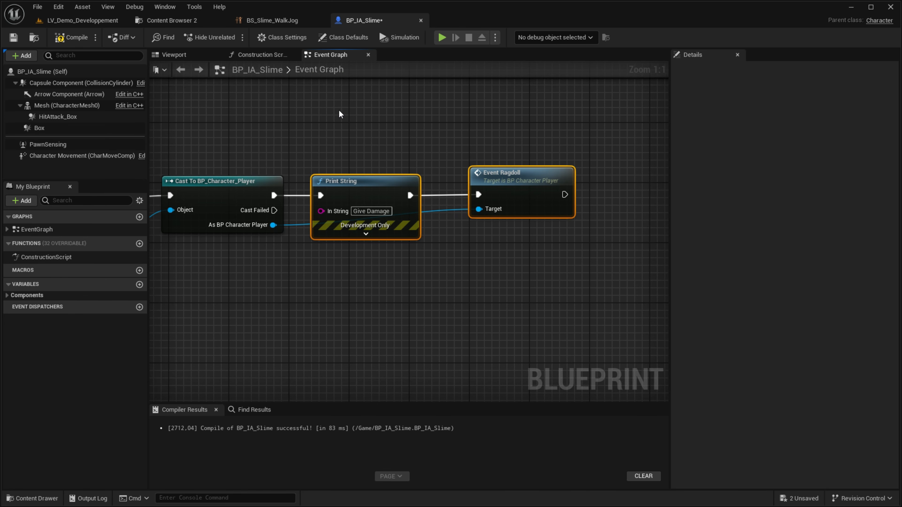
# Duplicate the slime twice in LV_Demo_Developpement and play-test the level.
pyautogui.click(83, 21)
pyautogui.moveTo(376, 157); pyautogui.dragTo(440, 142, button='right')
pyautogui.press('F11')
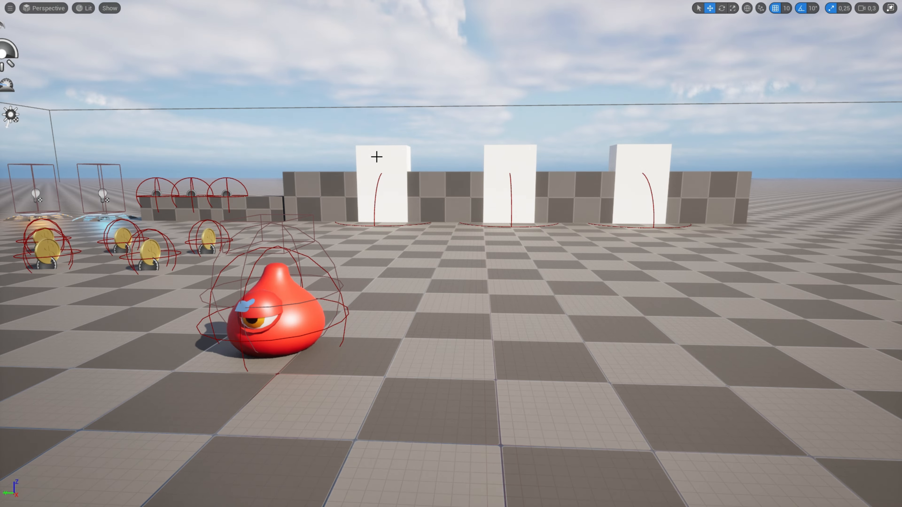
pyautogui.moveTo(376, 157); pyautogui.dragTo(220, 160, button='right')
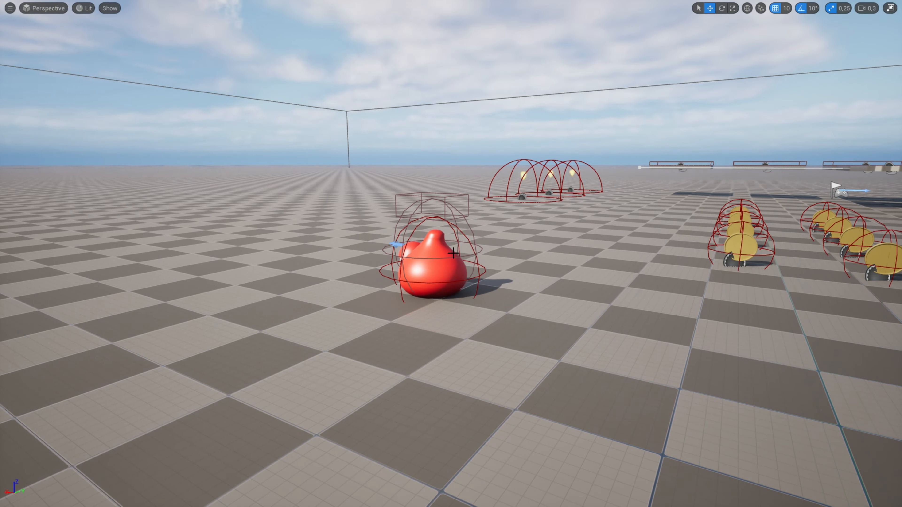
pyautogui.click(444, 251)
pyautogui.keyDown('alt'); pyautogui.moveTo(452, 244); pyautogui.dragTo(554, 220); pyautogui.keyUp('alt')
pyautogui.hotkey('alt', 'p')
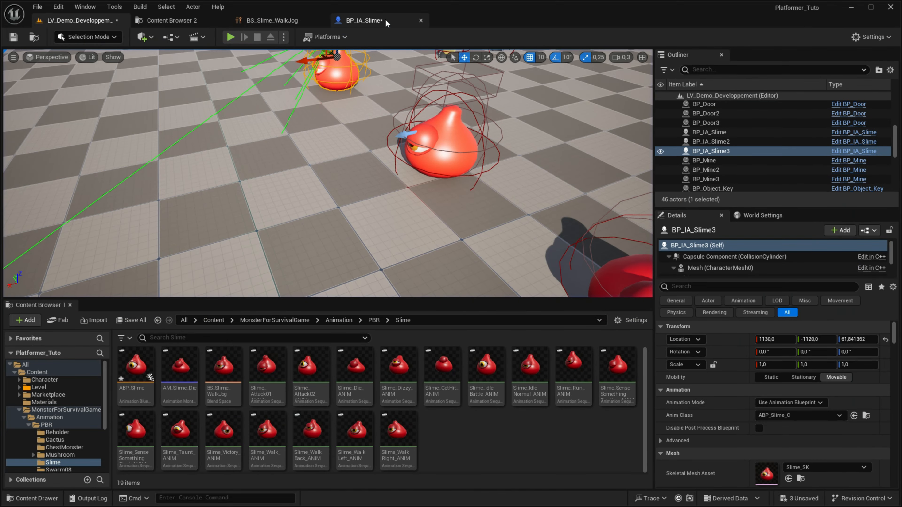
# In BP_IA_Slime, connect Destroy Actor to Play Montage's On Completed output instead, and straighten the connection.
pyautogui.click(387, 23)
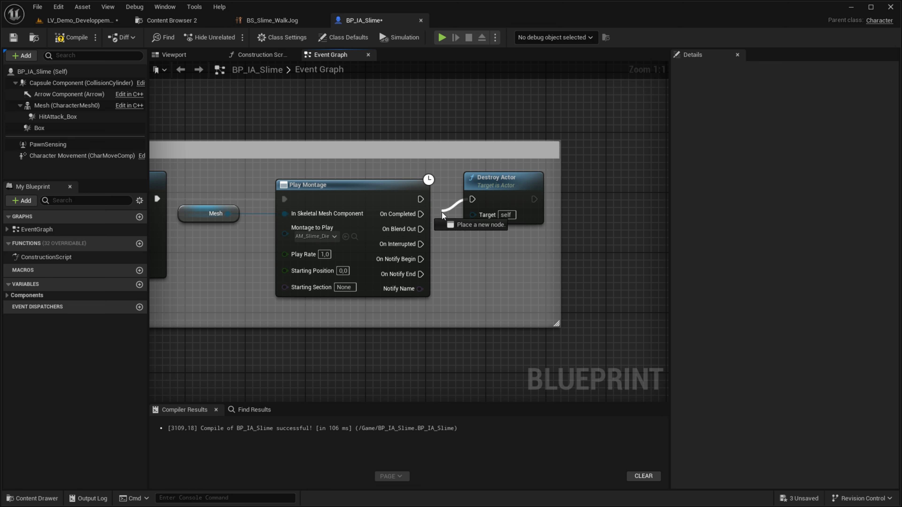
pyautogui.moveTo(442, 212); pyautogui.dragTo(416, 214)
pyautogui.click(510, 197)
pyautogui.keyDown('ctrl'); pyautogui.click(400, 192); pyautogui.keyUp('ctrl')
pyautogui.press('q')
pyautogui.click(477, 265)
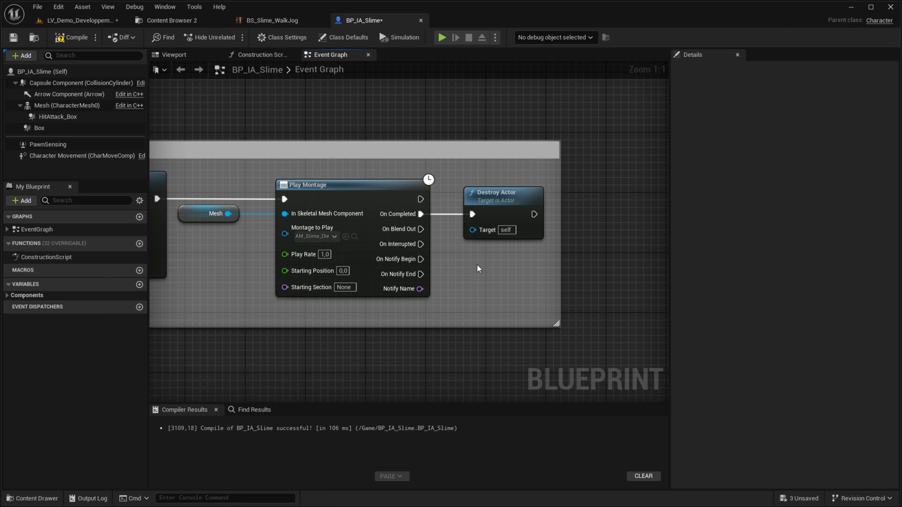
# Create a Boolean variable named IsDead? in BP_IA_Slime.
pyautogui.scroll(-4, 477, 265)
pyautogui.scroll(2, 421, 127)
pyautogui.click(139, 284)
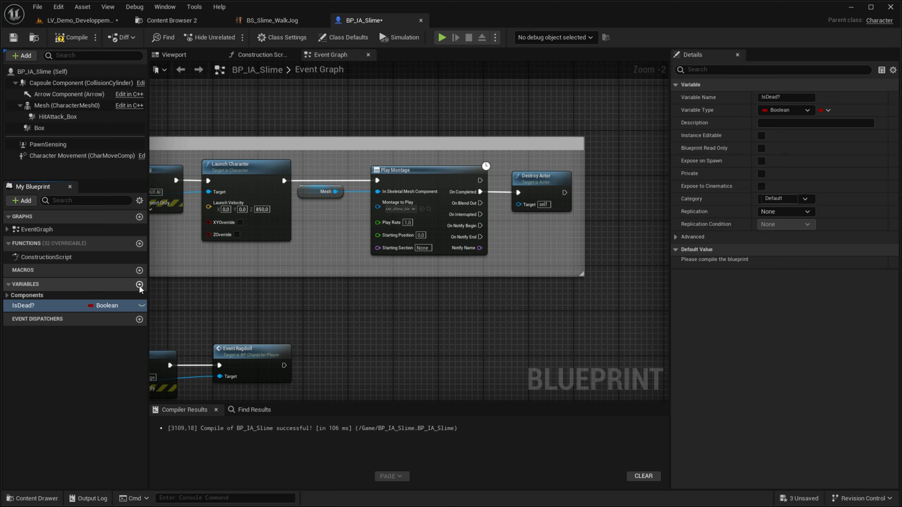
# Insert a Set IsDead? node with its value enabled between the Kill AI Print String and Launch Character.
pyautogui.moveTo(329, 244); pyautogui.dragTo(593, 287, button='right')
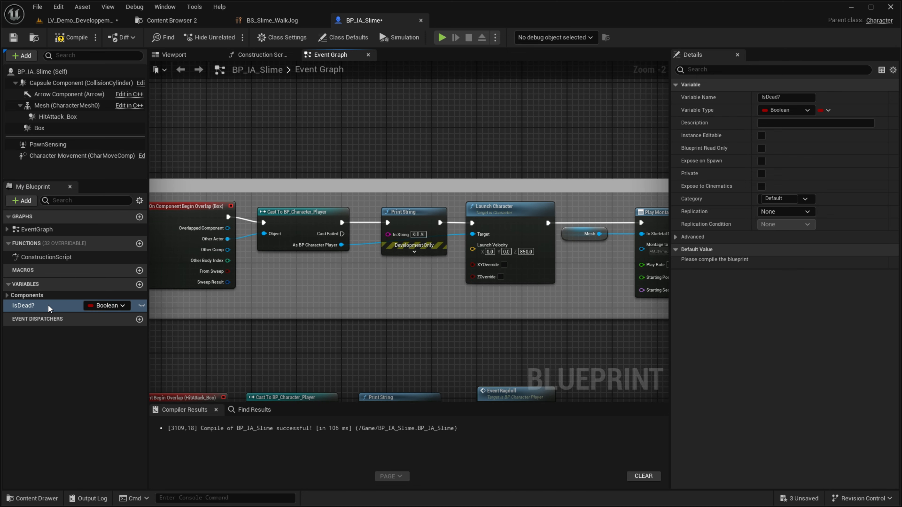
pyautogui.moveTo(49, 307); pyautogui.dragTo(394, 222)
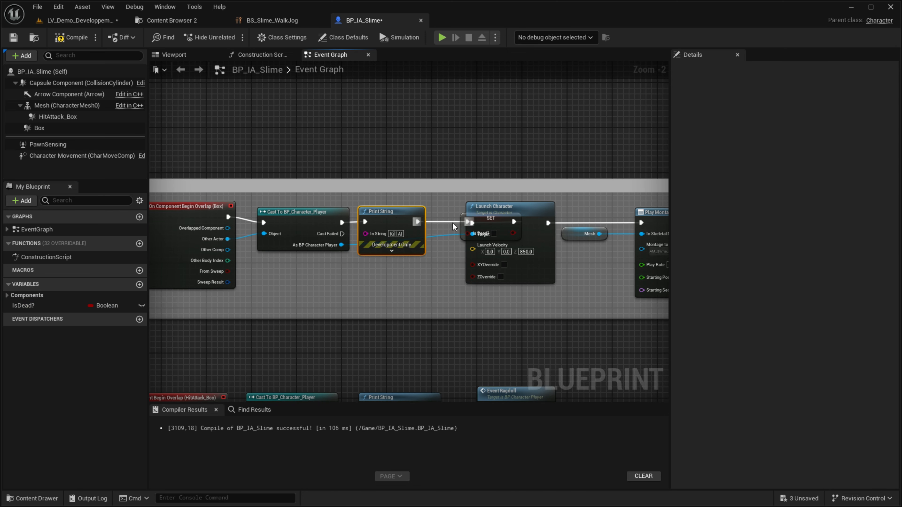
pyautogui.moveTo(461, 221); pyautogui.dragTo(403, 267)
pyautogui.press('Left')
pyautogui.moveTo(339, 264); pyautogui.dragTo(433, 238)
pyautogui.press('Left')
pyautogui.press('Left')
pyautogui.press('Left')
pyautogui.click(422, 258)
pyautogui.click(443, 233)
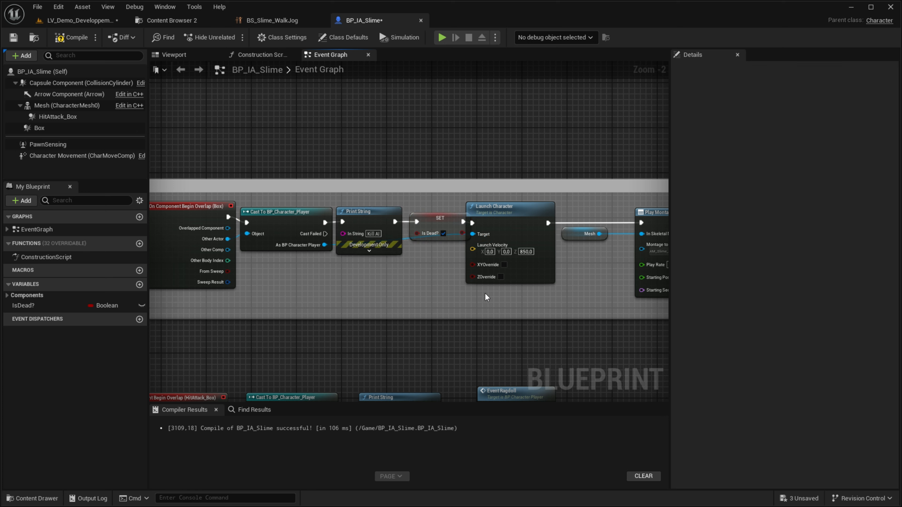
# Shift the Launch Character and Mesh nodes away from the Set IsDead? node, and compile the Blueprint.
pyautogui.press('Right')
pyautogui.press('Right')
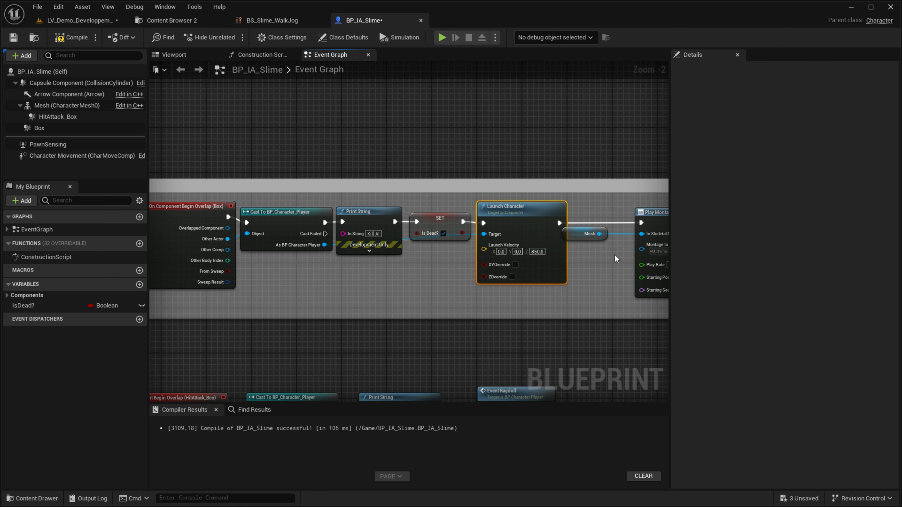
pyautogui.click(586, 234)
pyautogui.press('Right')
pyautogui.press('Right')
pyautogui.click(559, 297)
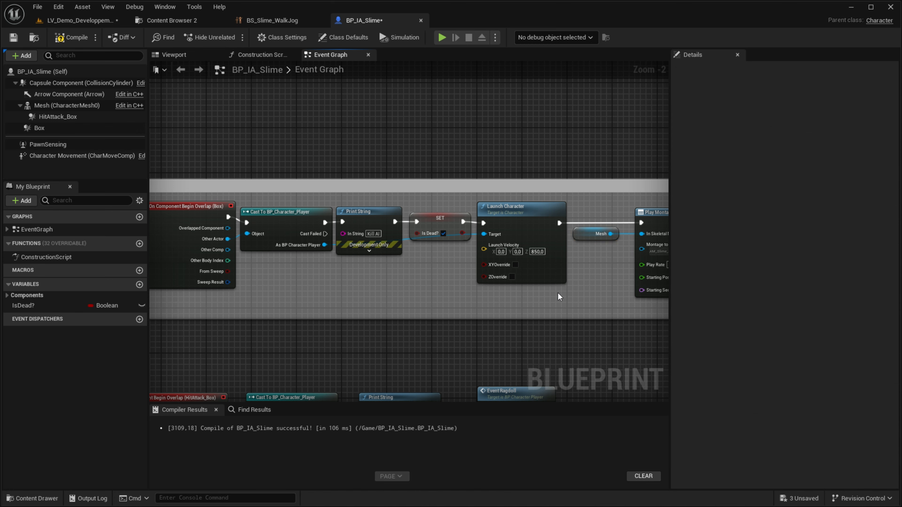
pyautogui.click(447, 233)
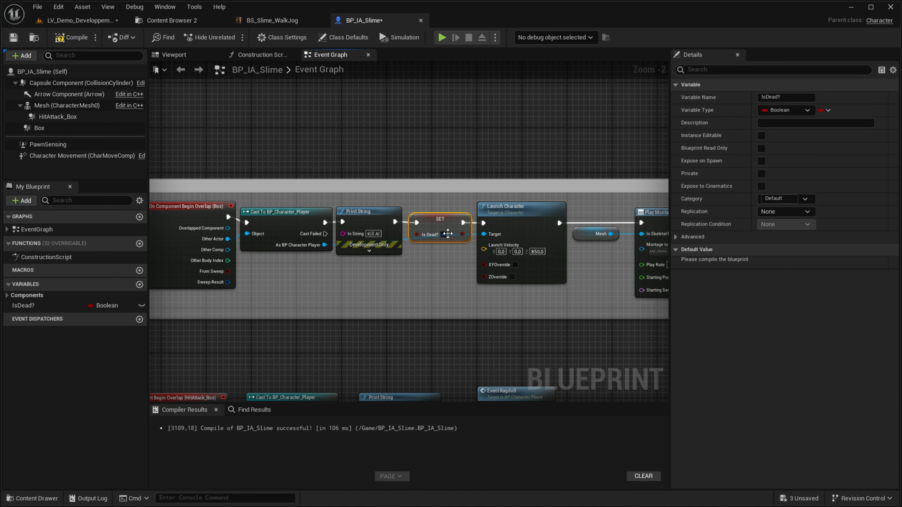
pyautogui.moveTo(411, 323); pyautogui.dragTo(458, 241, button='right')
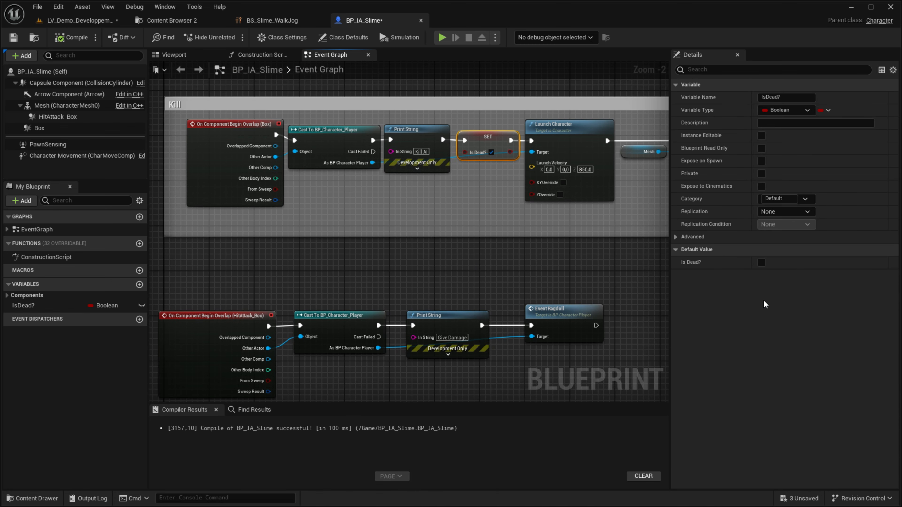
# Move the Give Damage Print String and Event Ragdoll nodes farther from the HitAttack_Box chain's player cast.
pyautogui.moveTo(461, 273); pyautogui.dragTo(380, 209, button='right')
pyautogui.moveTo(362, 331); pyautogui.dragTo(462, 266)
pyautogui.moveTo(472, 250); pyautogui.dragTo(529, 249)
pyautogui.click(430, 256)
pyautogui.moveTo(430, 256); pyautogui.dragTo(456, 256)
pyautogui.click(322, 298)
pyautogui.moveTo(321, 299); pyautogui.dragTo(419, 303, button='right')
pyautogui.scroll(2, 419, 303)
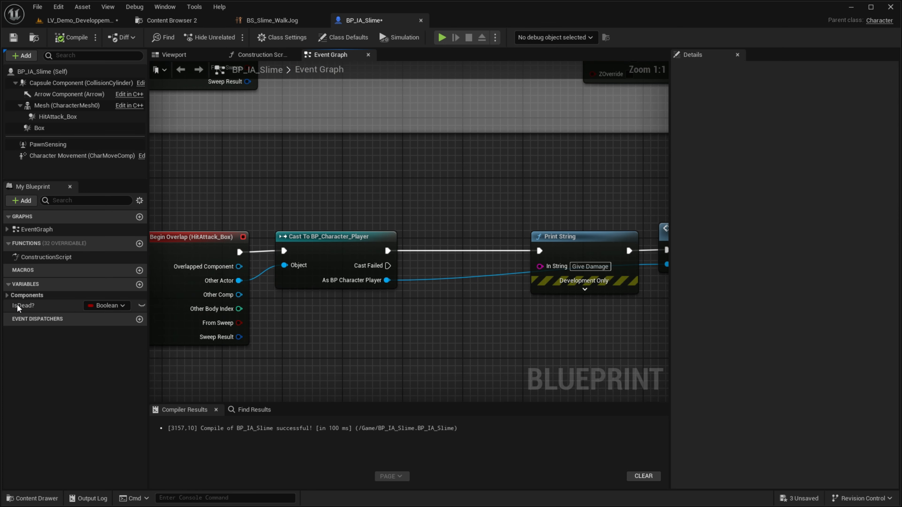
# Insert a Branch between the HitAttack_Box chain's player cast and Print String, using IsDead? as its condition.
pyautogui.moveTo(20, 305); pyautogui.dragTo(321, 307)
pyautogui.press('b')
pyautogui.click(441, 238)
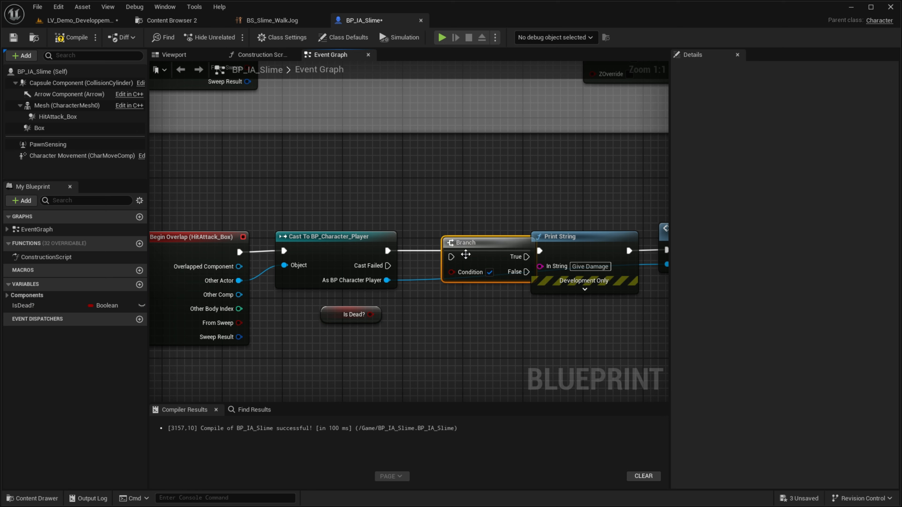
pyautogui.moveTo(465, 254); pyautogui.dragTo(387, 251)
pyautogui.moveTo(371, 314); pyautogui.dragTo(428, 265)
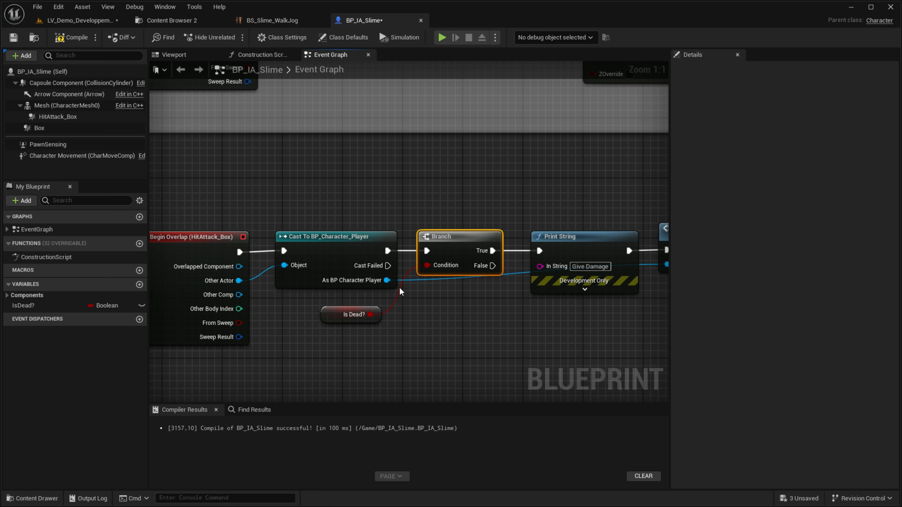
pyautogui.moveTo(340, 314); pyautogui.dragTo(355, 307)
pyautogui.click(409, 316)
# Move the Give Damage Print String connection from the Branch's True output to its False output.
pyautogui.moveTo(493, 213); pyautogui.dragTo(411, 219, button='right')
pyautogui.moveTo(411, 219); pyautogui.dragTo(292, 281)
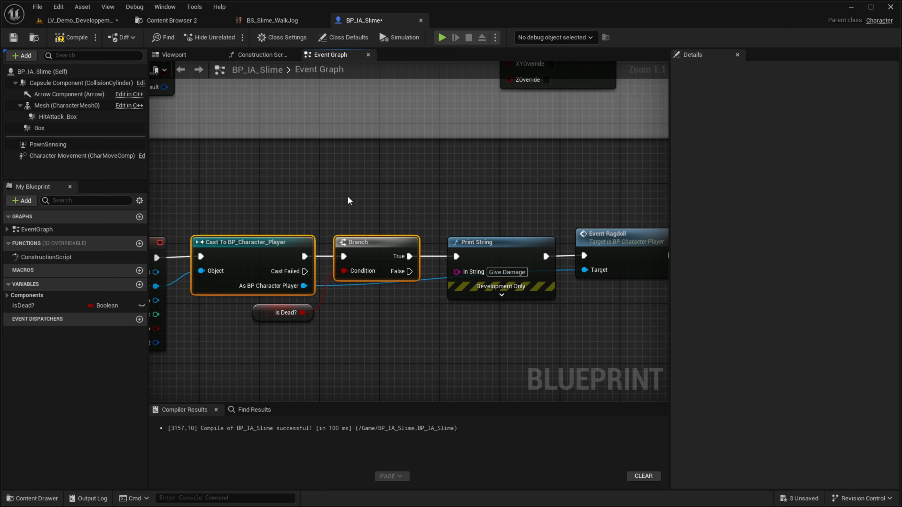
pyautogui.click(348, 199)
pyautogui.moveTo(409, 256)
pyautogui.keyDown('ctrl'); pyautogui.mouseDown()
pyautogui.moveTo(427, 277)
pyautogui.moveTo(410, 272)
pyautogui.mouseUp(); pyautogui.keyUp('ctrl')
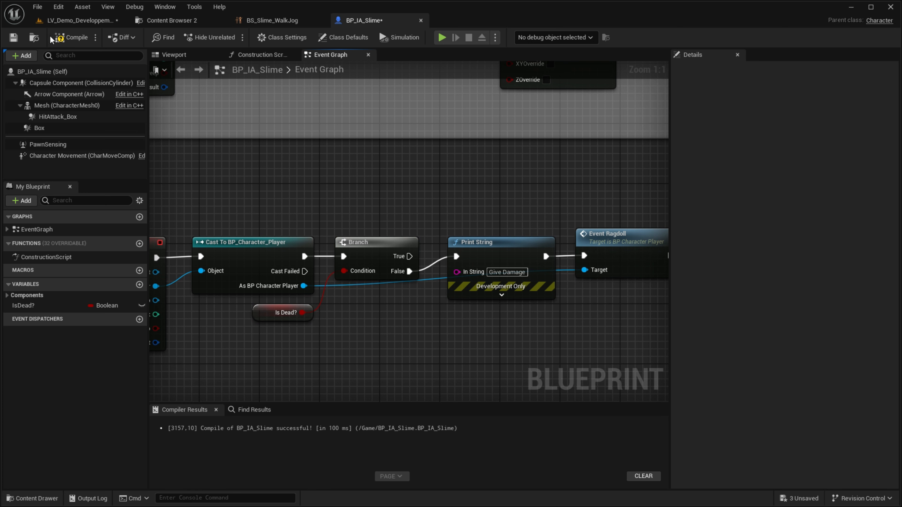
# Place two more copies of the slime enemy in a row beside the existing one in the LV_Demo_Developpement level.
pyautogui.click(78, 20)
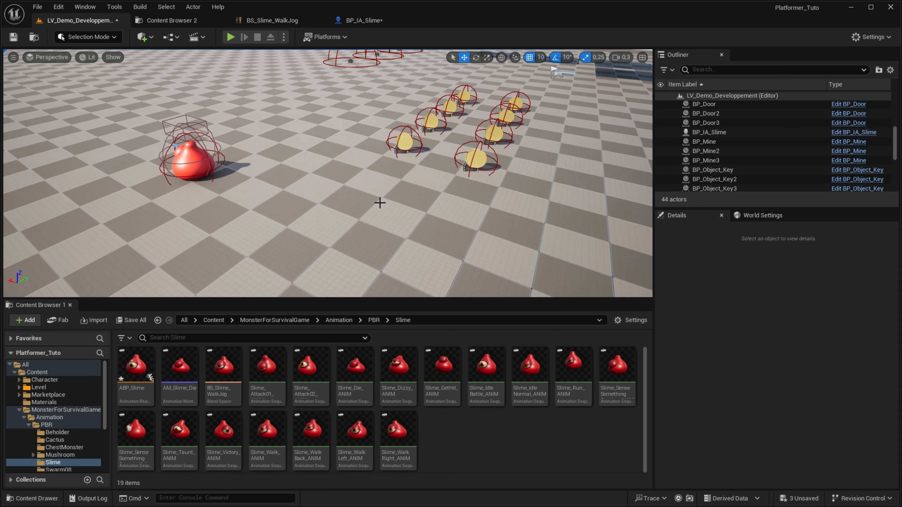
pyautogui.moveTo(380, 203); pyautogui.dragTo(388, 184, button='right')
pyautogui.click(348, 197)
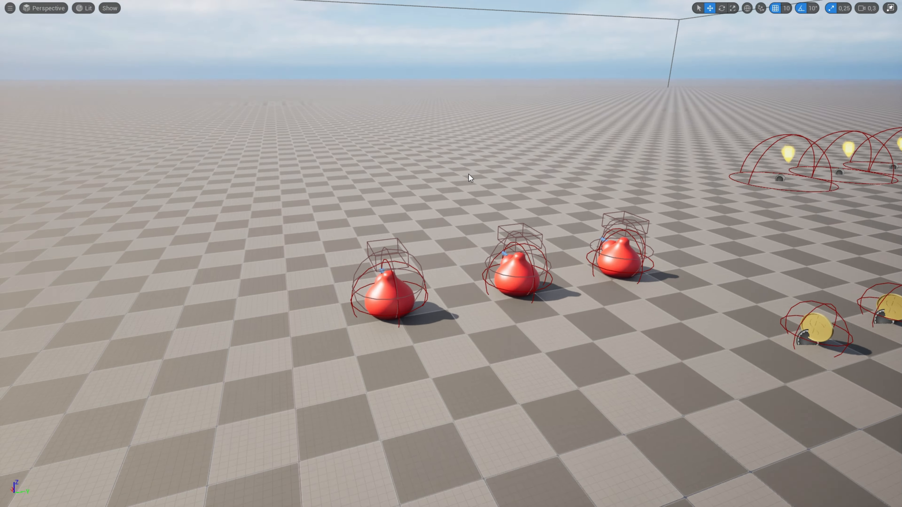
# Play-test the level, running around the three slimes and jumping on them to examine their chase and death behaviour.
pyautogui.hotkey('alt', 'p')
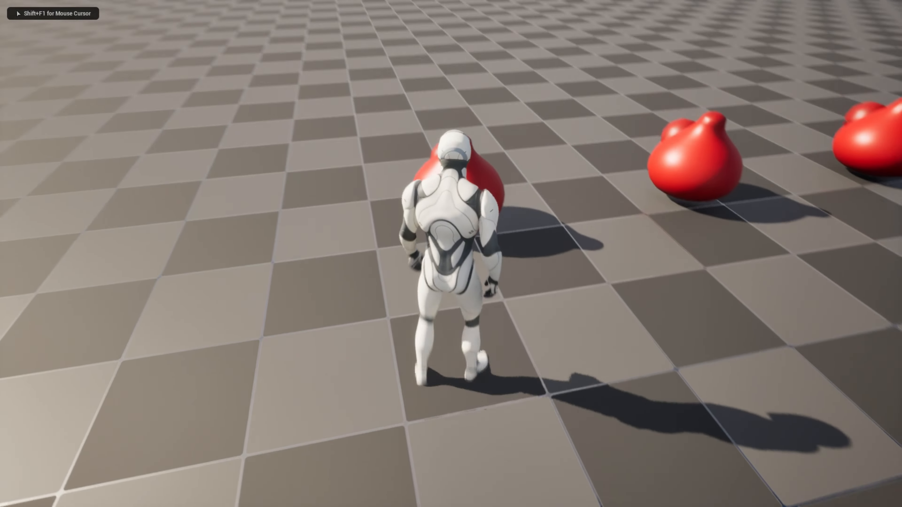
pyautogui.press('space')
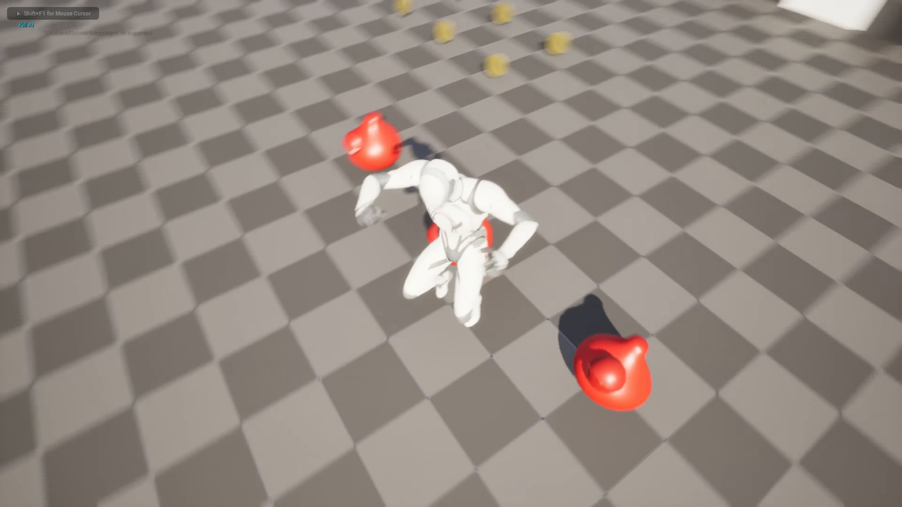
pyautogui.press('d')
pyautogui.press('w')
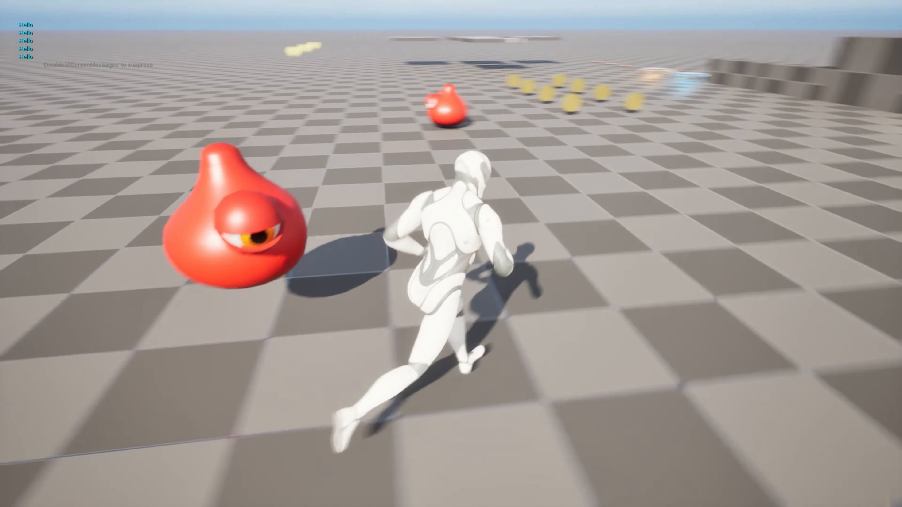
pyautogui.press('d')
pyautogui.press('d')
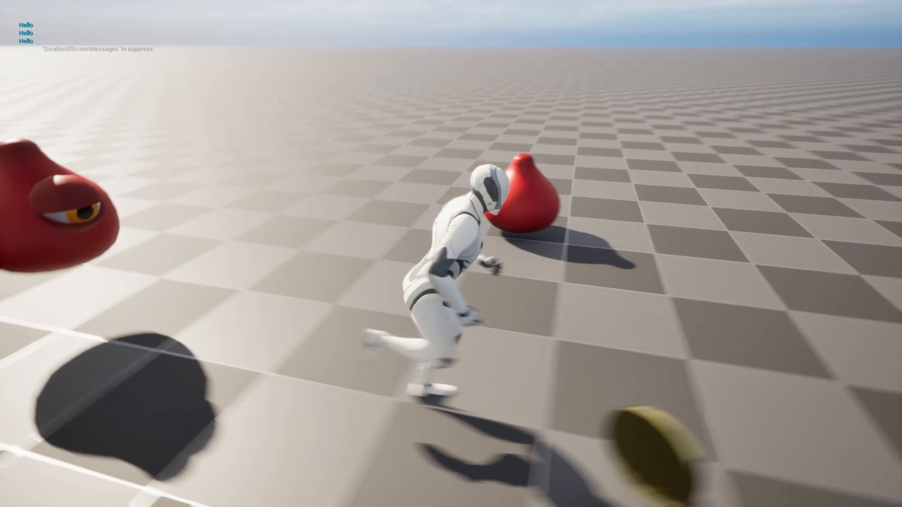
pyautogui.press('a')
pyautogui.press('a')
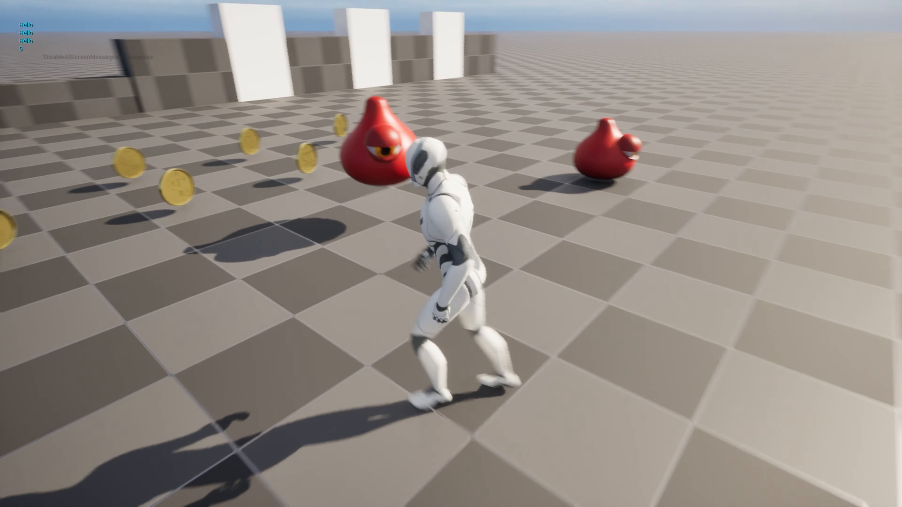
pyautogui.press('space')
pyautogui.press('s')
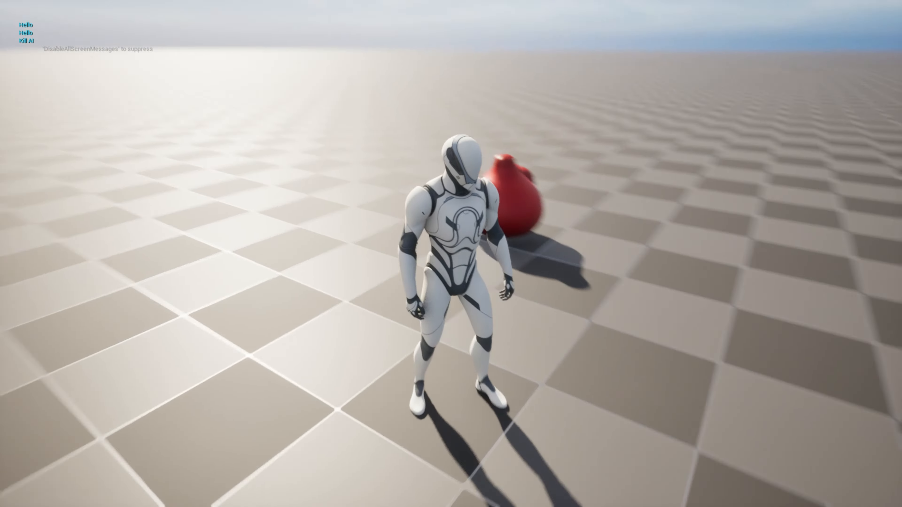
pyautogui.press('d')
pyautogui.press('Escape')
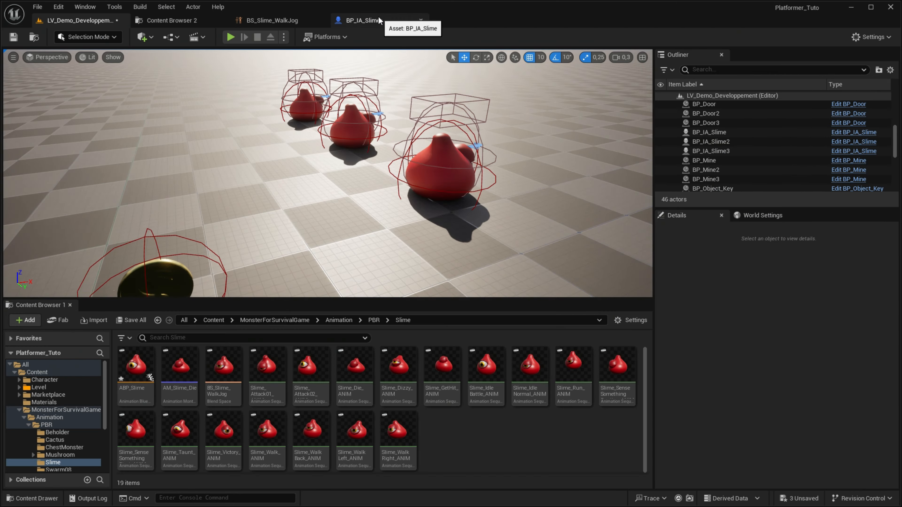
# In BP_IA_Slime, add a Branch with IsDead? as its condition near the Hello Print String in the AI MoveTo chain.
pyautogui.click(378, 20)
pyautogui.scroll(-2, 520, 186)
pyautogui.moveTo(520, 187); pyautogui.dragTo(360, 476, button='right')
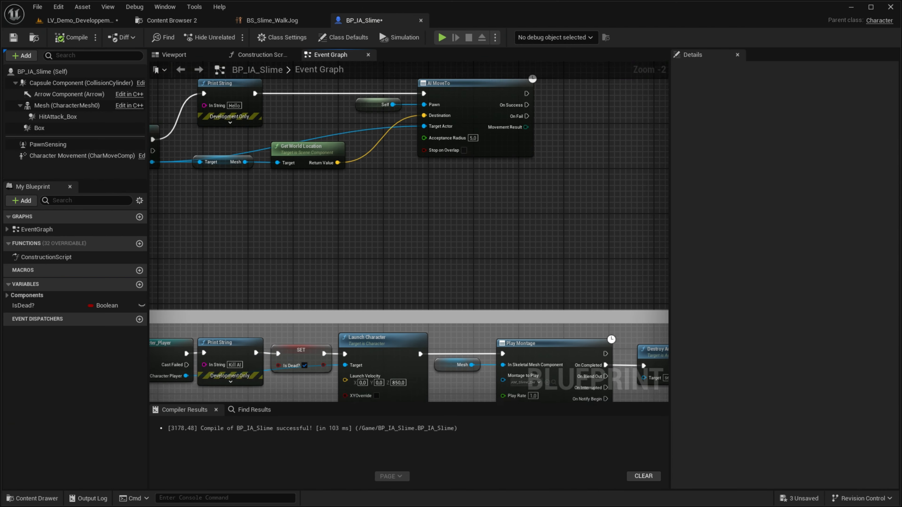
pyautogui.moveTo(334, 113); pyautogui.dragTo(421, 255, button='right')
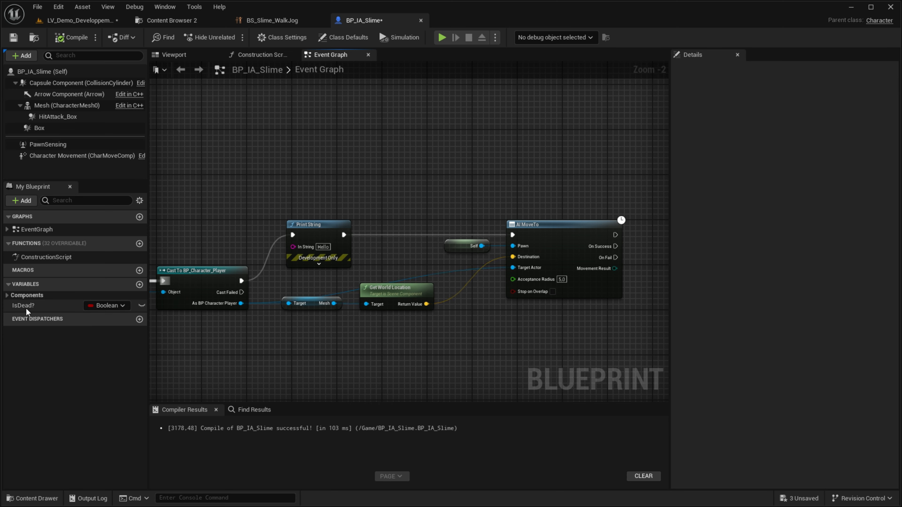
pyautogui.moveTo(420, 196); pyautogui.dragTo(411, 241, button='right')
pyautogui.click(401, 237)
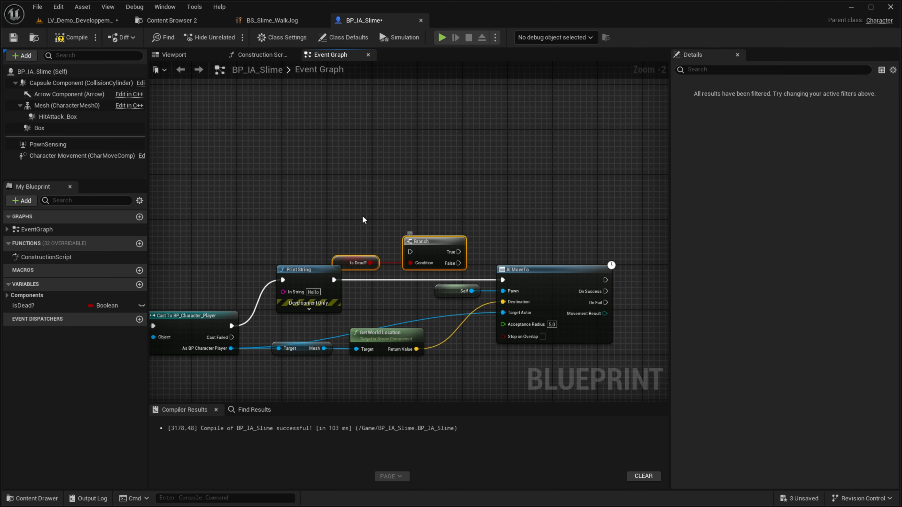
# Replace the Hello Print String with the Branch after the player cast, connecting the Branch's False output to AI MoveTo.
pyautogui.click(296, 273)
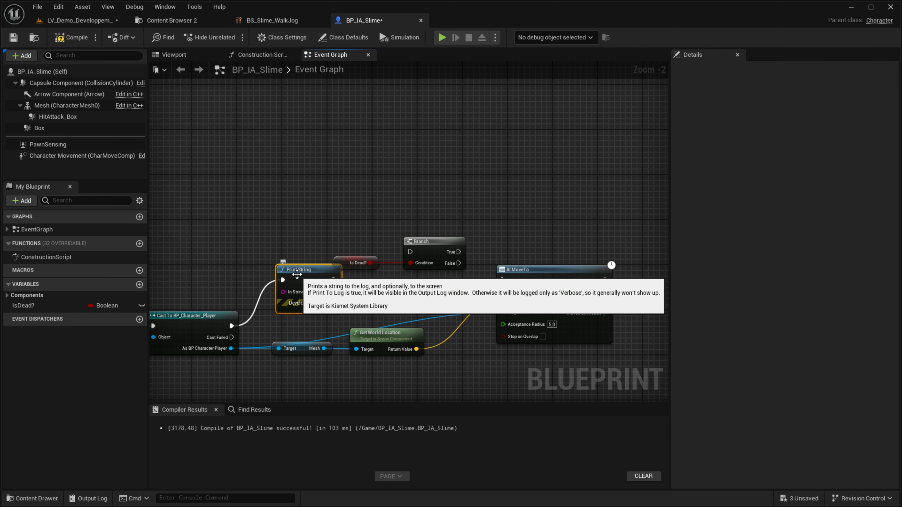
pyautogui.press('Delete')
pyautogui.scroll(2, 330, 276)
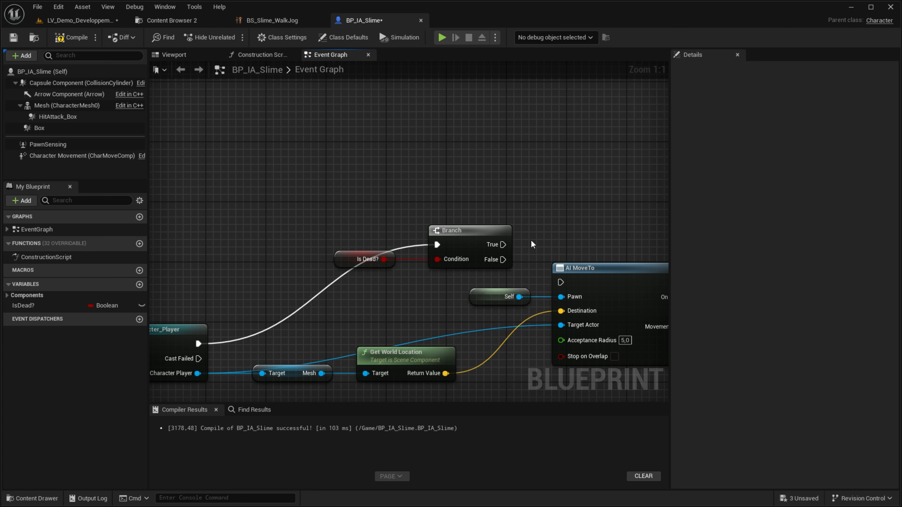
pyautogui.moveTo(503, 259); pyautogui.dragTo(561, 283)
pyautogui.scroll(-1, 564, 270)
pyautogui.moveTo(573, 228); pyautogui.dragTo(520, 189, button='right')
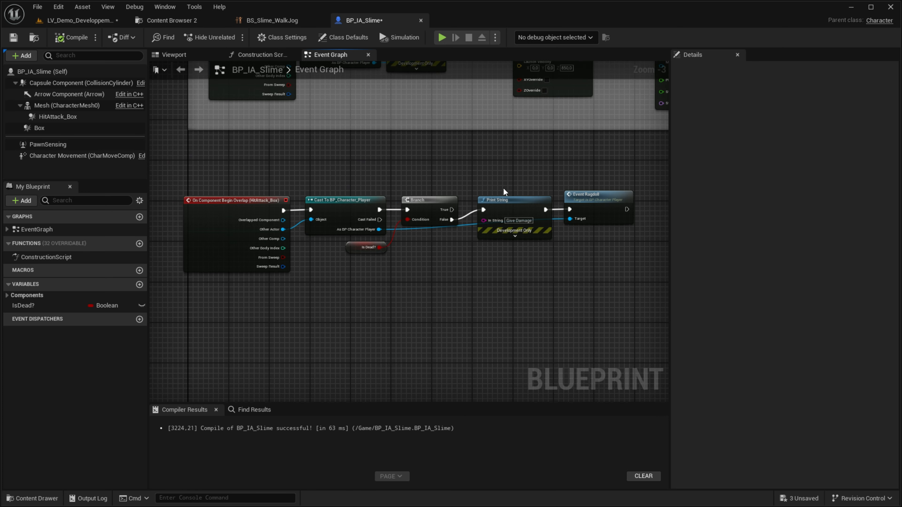
# Insert a Do Once node between the Box overlap chain's player cast and the Kill AI Print String.
pyautogui.moveTo(496, 172); pyautogui.dragTo(421, 354, button='right')
pyautogui.scroll(3, 404, 292)
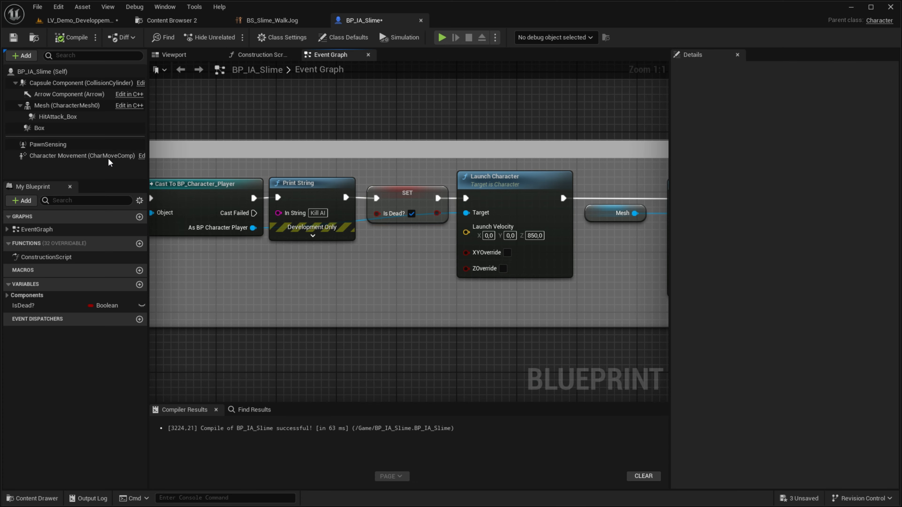
pyautogui.moveTo(382, 265); pyautogui.dragTo(343, 277, button='right')
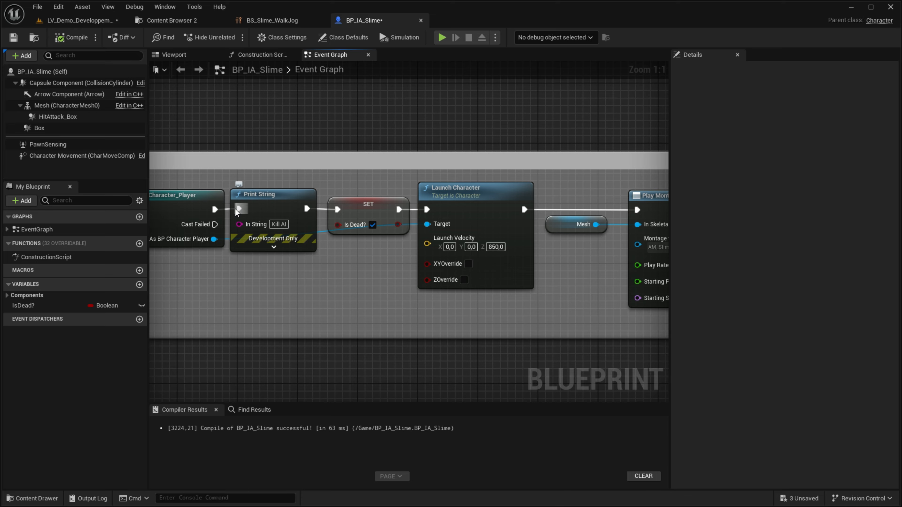
pyautogui.moveTo(217, 209); pyautogui.dragTo(180, 188, button='right')
pyautogui.scroll(-2, 265, 292)
pyautogui.moveTo(265, 293); pyautogui.dragTo(189, 276, button='right')
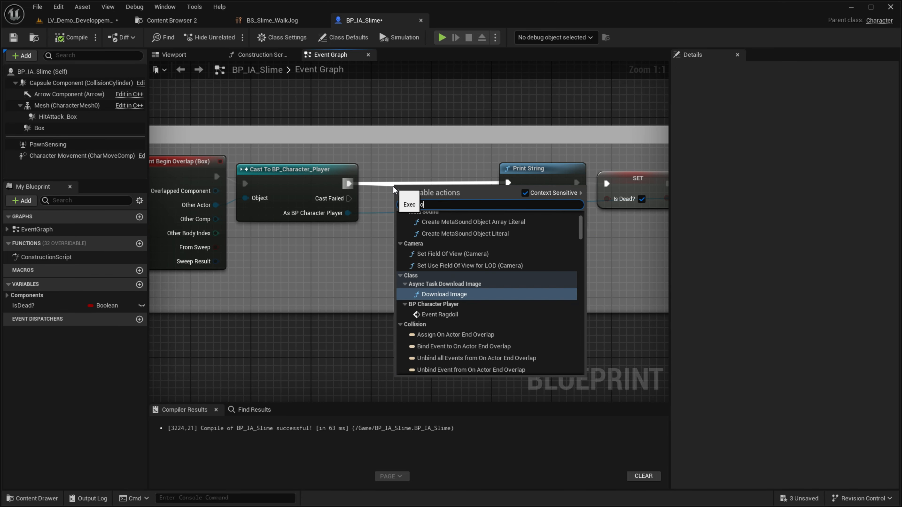
pyautogui.write('once')
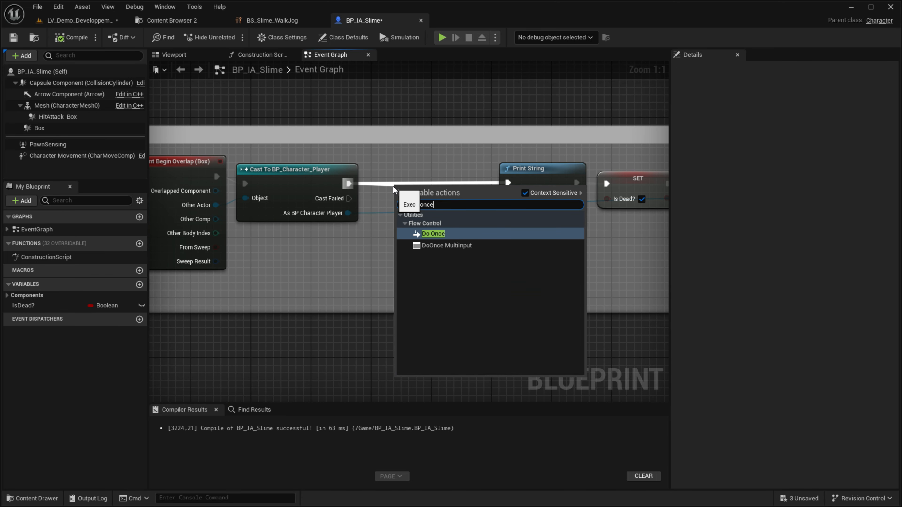
pyautogui.press('Return')
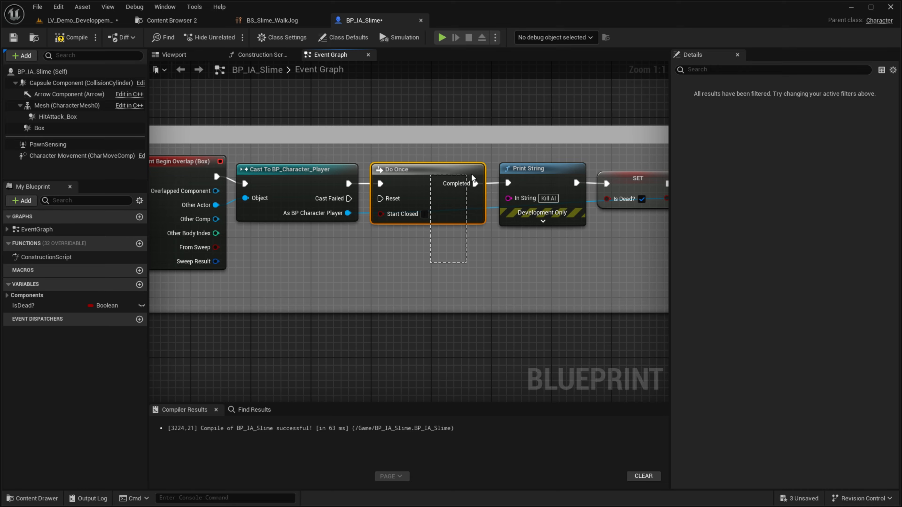
pyautogui.scroll(-3, 567, 185)
pyautogui.click(521, 85)
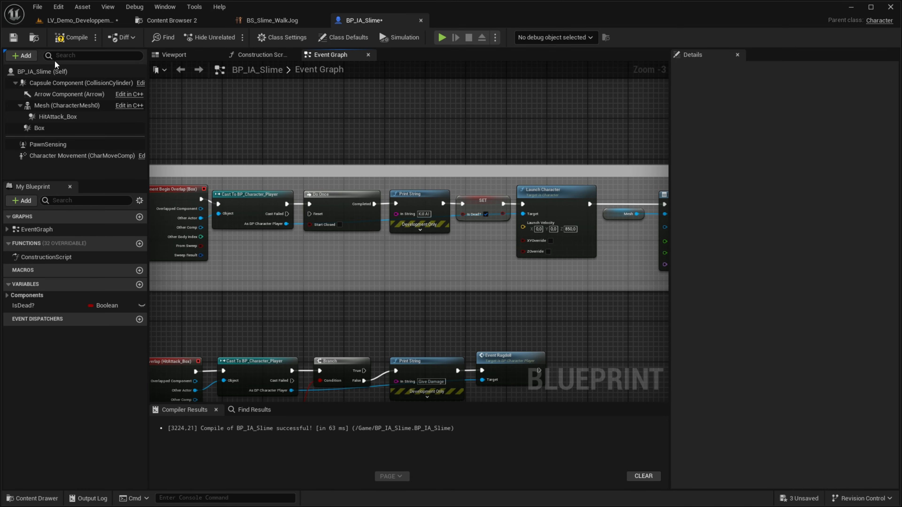
# Play-test the level again, jumping onto the slimes to check that each one's death triggers only once.
pyautogui.click(80, 20)
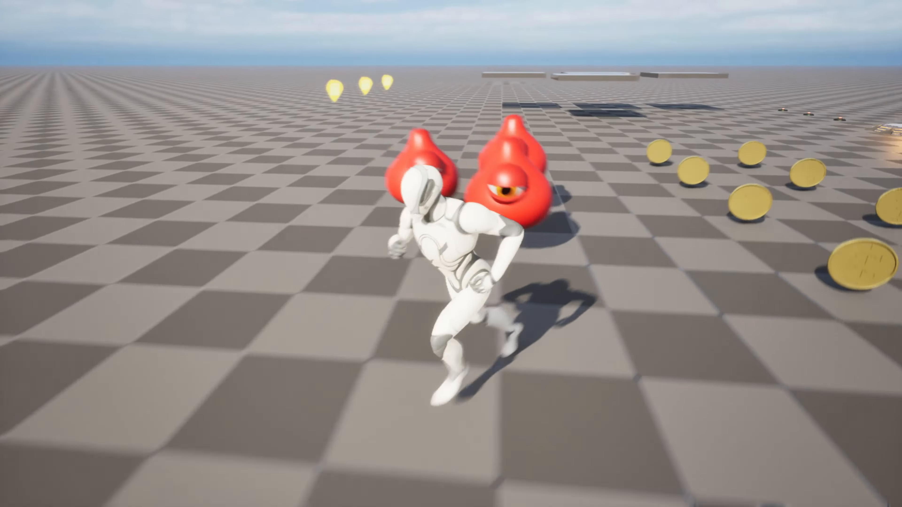
pyautogui.press('space')
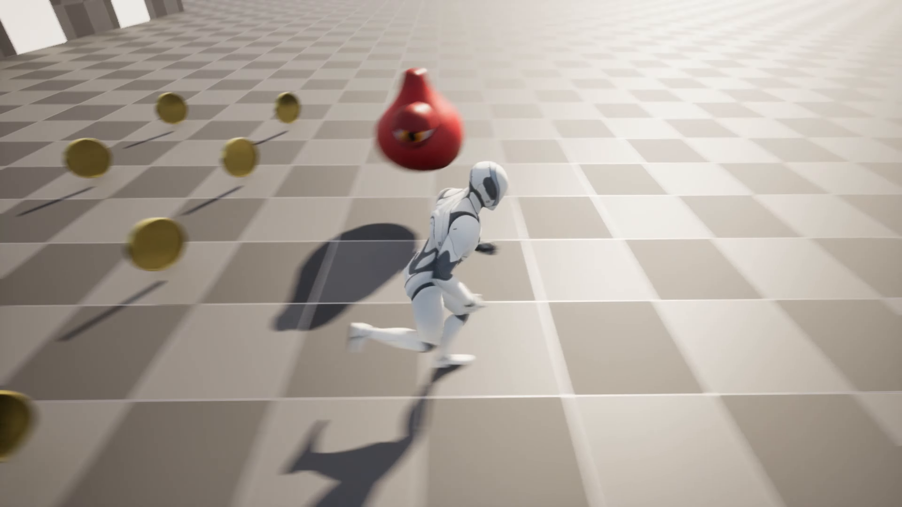
pyautogui.press('space')
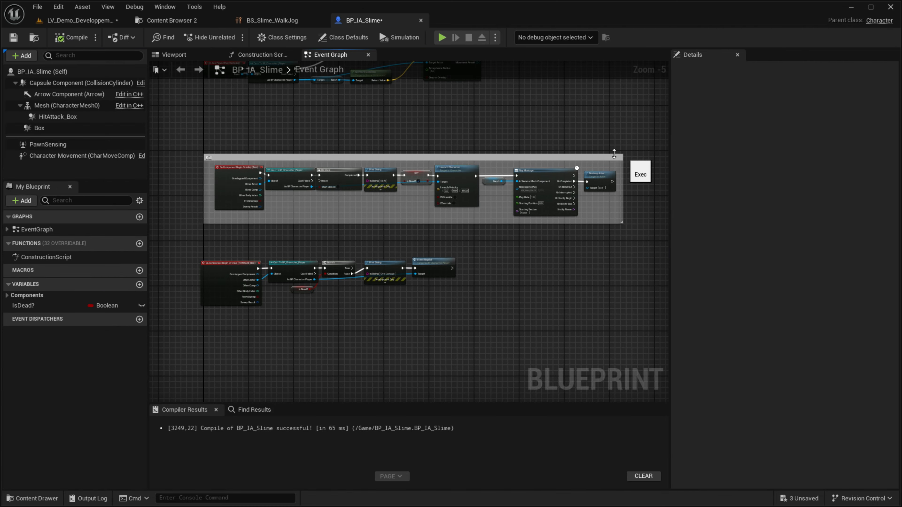
# Return to the level and save all modified content: ABP_Slime, BP_IA_Slime and LV_Demo_Developpement.
pyautogui.click(77, 22)
pyautogui.moveTo(405, 144)
pyautogui.mouseDown(button='right')
pyautogui.moveTo(405, 199)
pyautogui.moveTo(405, 150)
pyautogui.mouseUp(button='right')
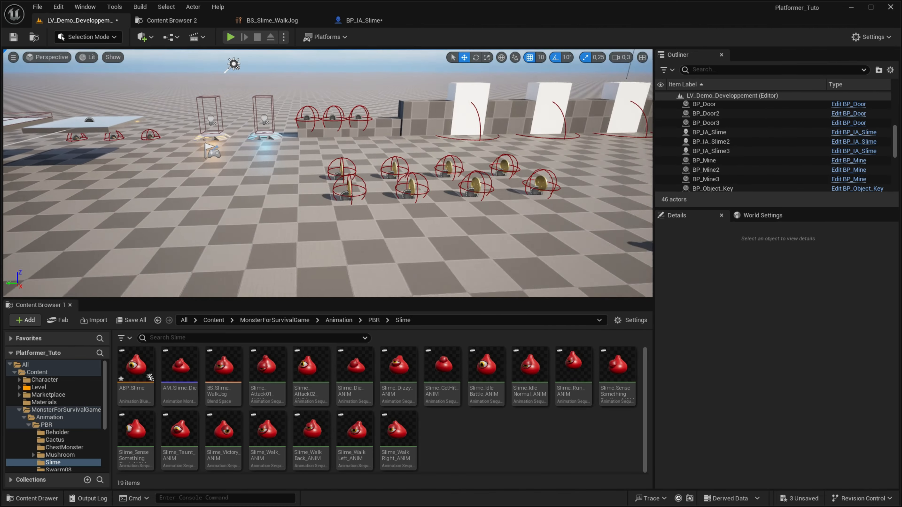
pyautogui.click(131, 321)
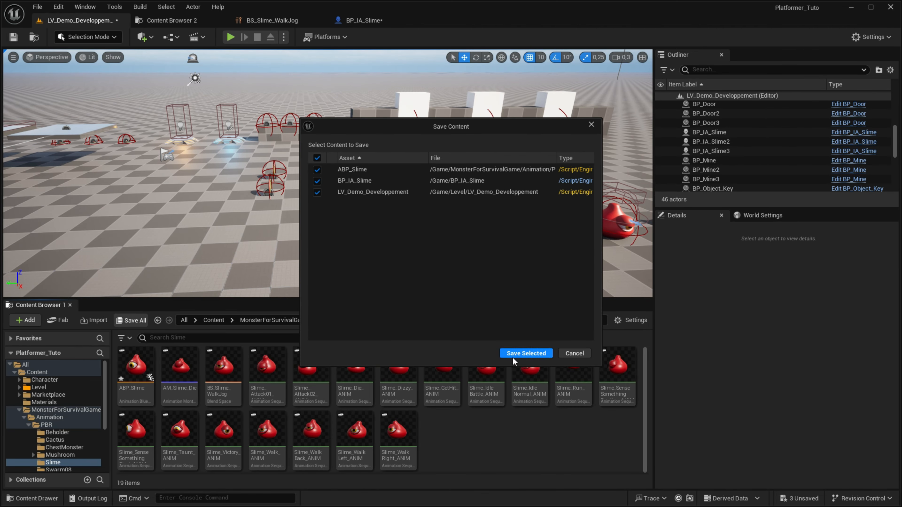
pyautogui.click(526, 354)
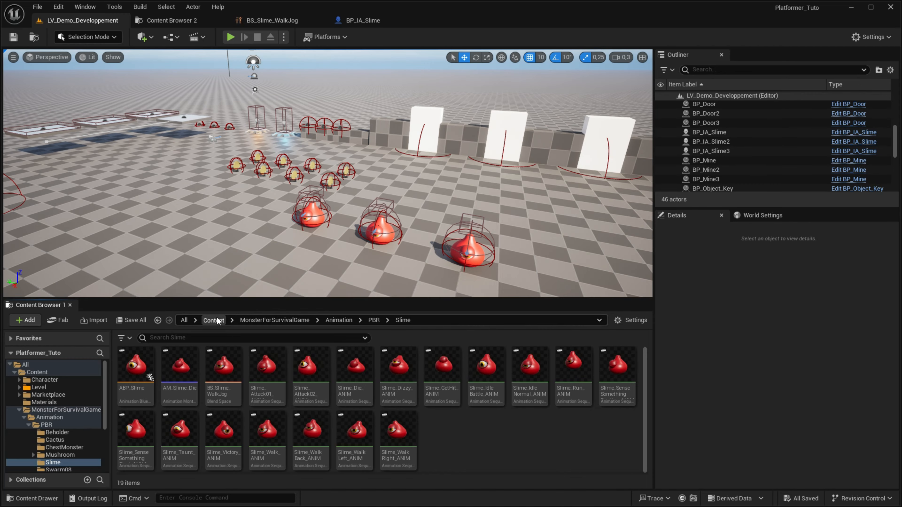
# Show the root Content folder, close the BP_IA_Slime and BS_Slime_WalkJog editors, and return to the LV_Demo_Developpement level.
pyautogui.click(214, 320)
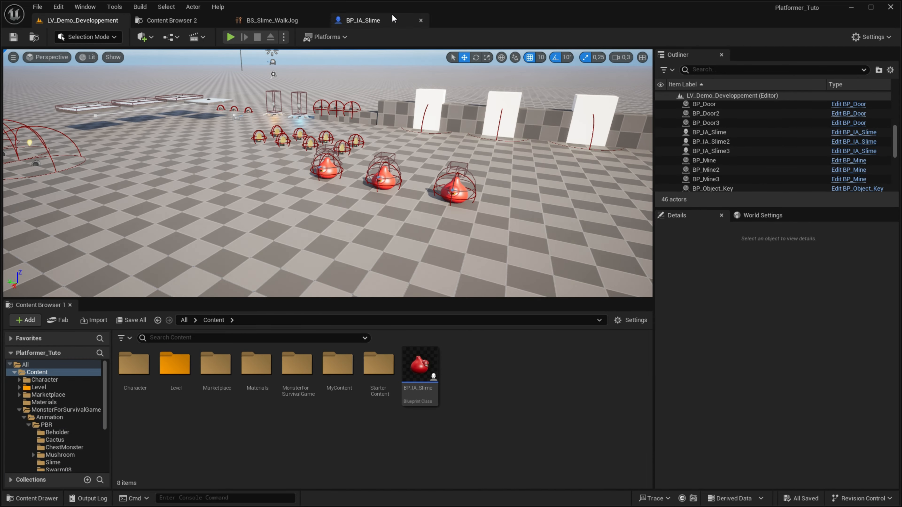
pyautogui.click(391, 20)
pyautogui.middleClick(359, 22)
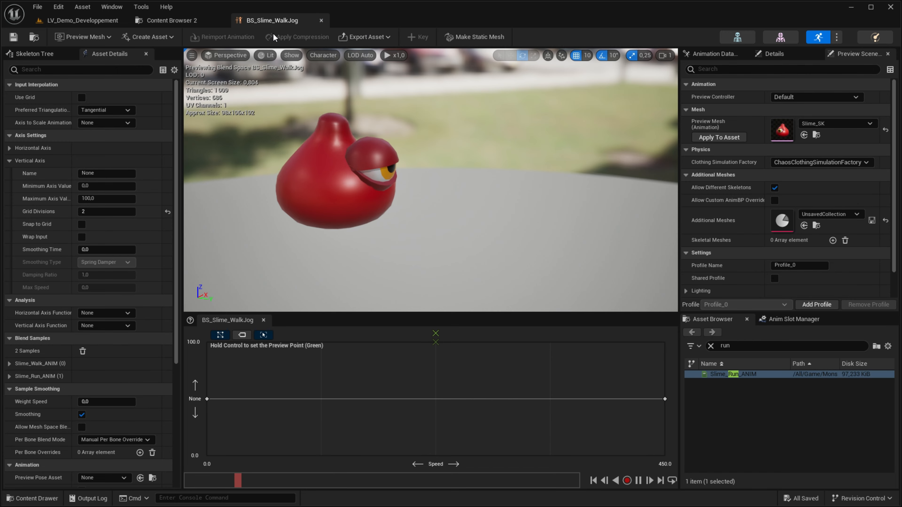
pyautogui.middleClick(279, 22)
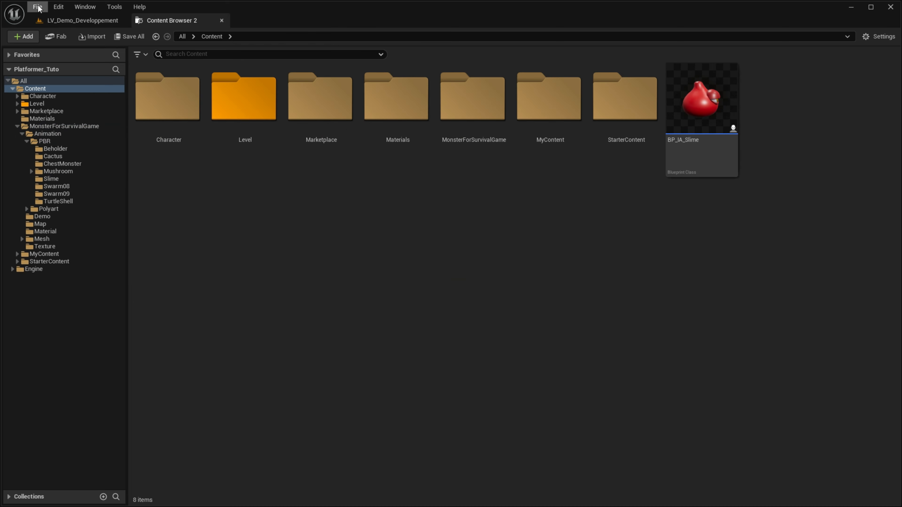
pyautogui.click(78, 20)
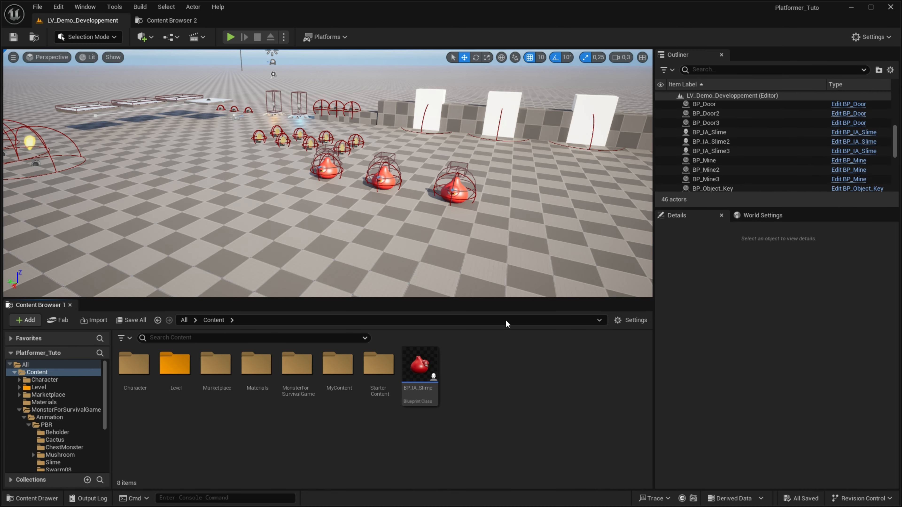
pyautogui.moveTo(435, 117); pyautogui.dragTo(438, 126, button='right')
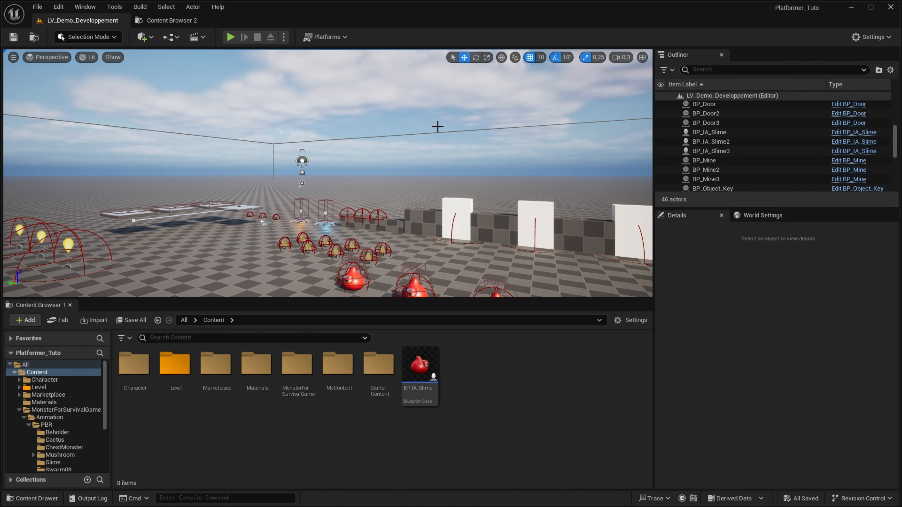